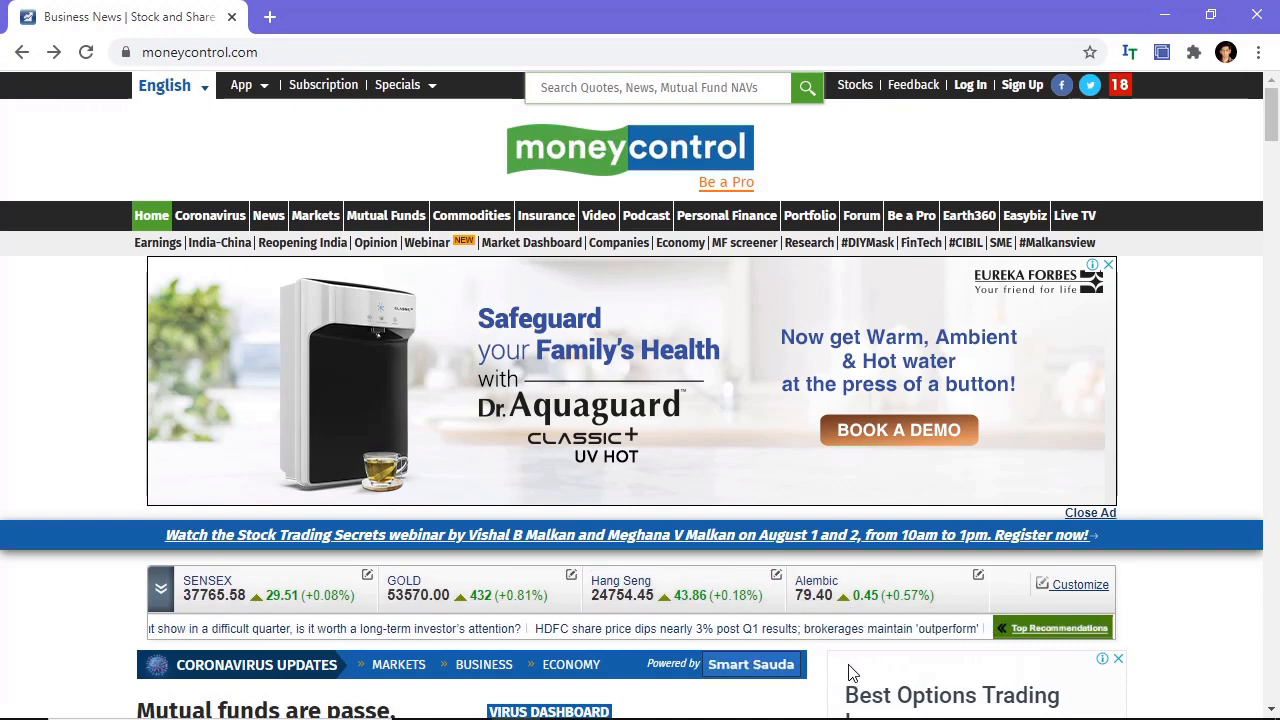
Step: Search the site for "reli" and open the Reliance Industries stock quote page
left_click(585, 87)
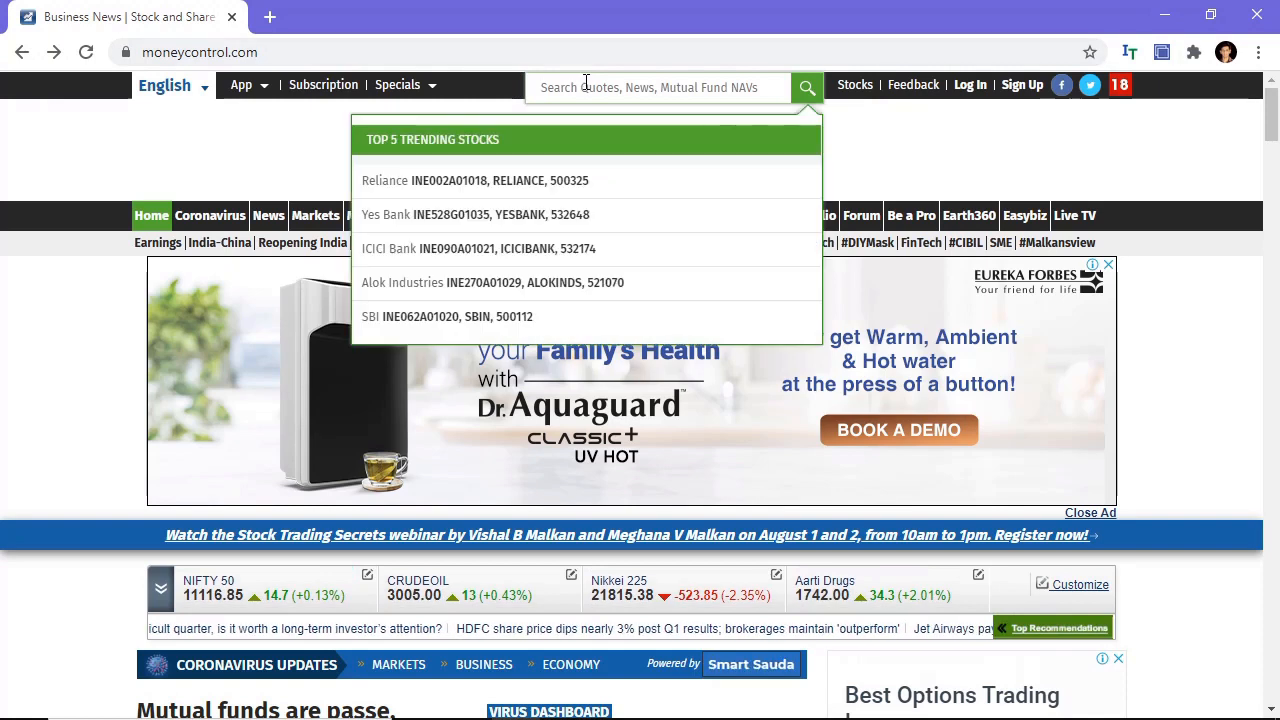
type("reli")
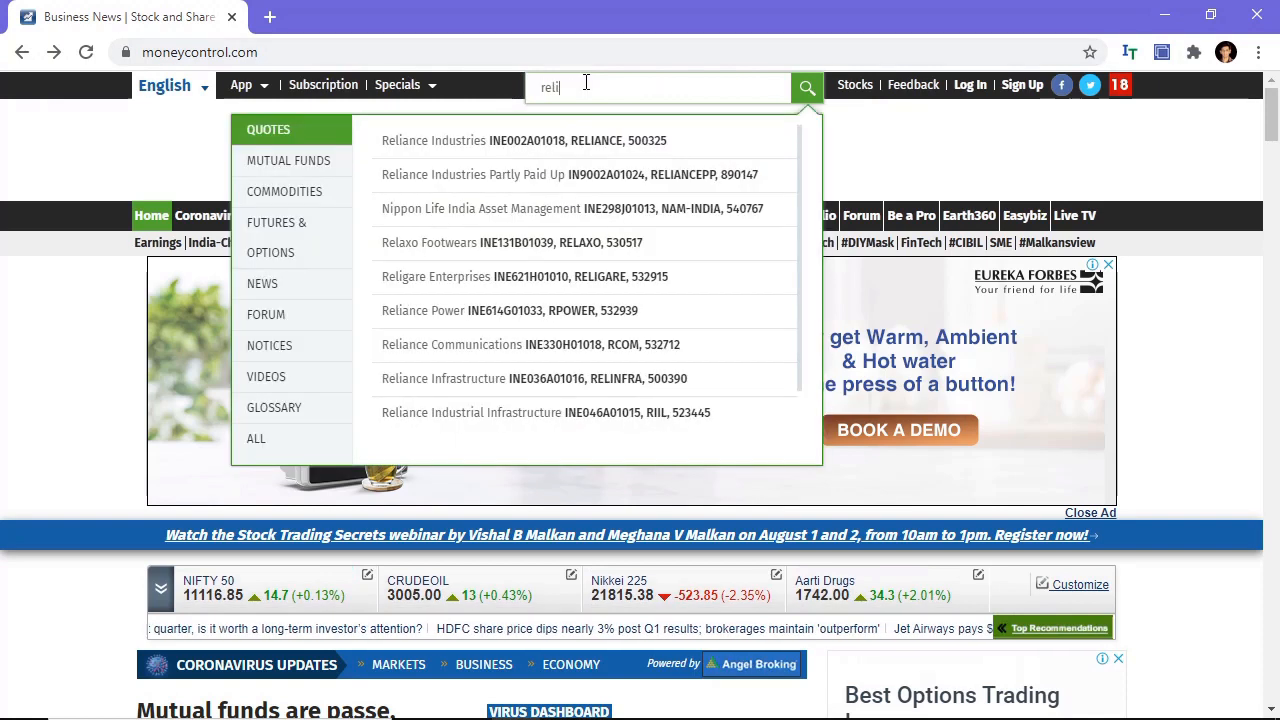
left_click(444, 146)
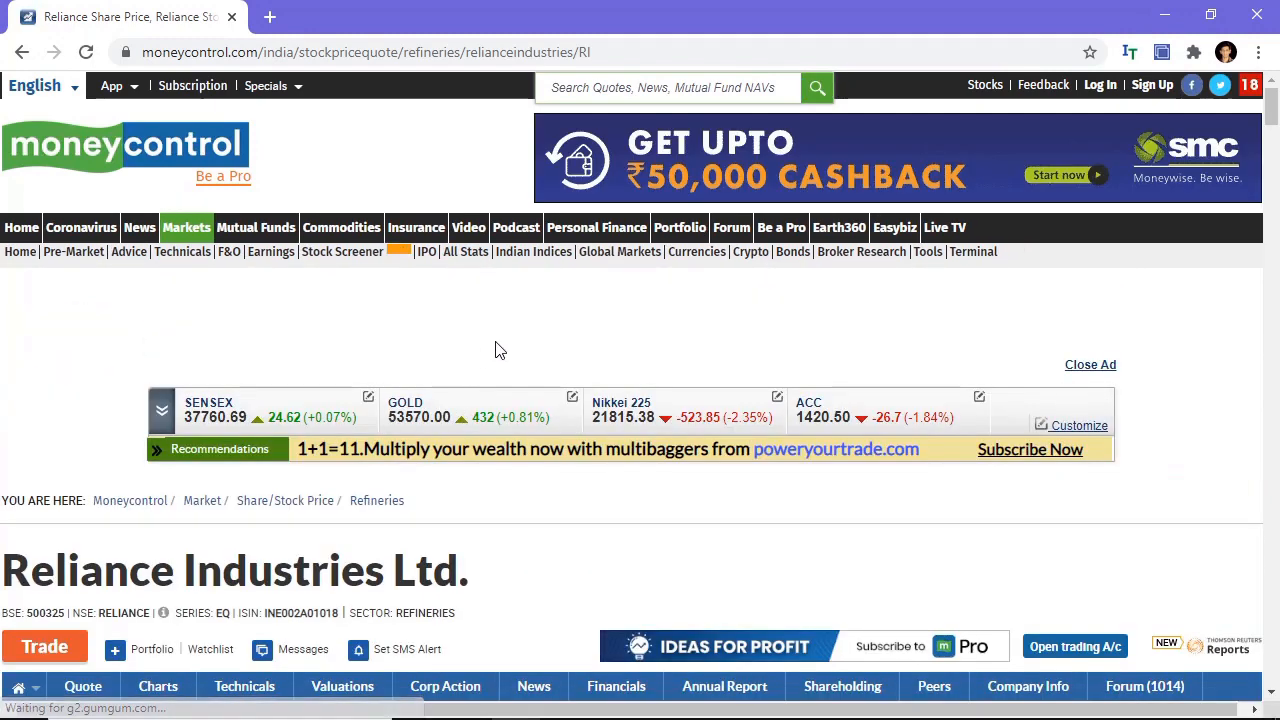
Step: Look through the Reliance Industries page, examining its live BSE and NSE prices, charts, forum and news sections
scroll(575, 378, "down", 1)
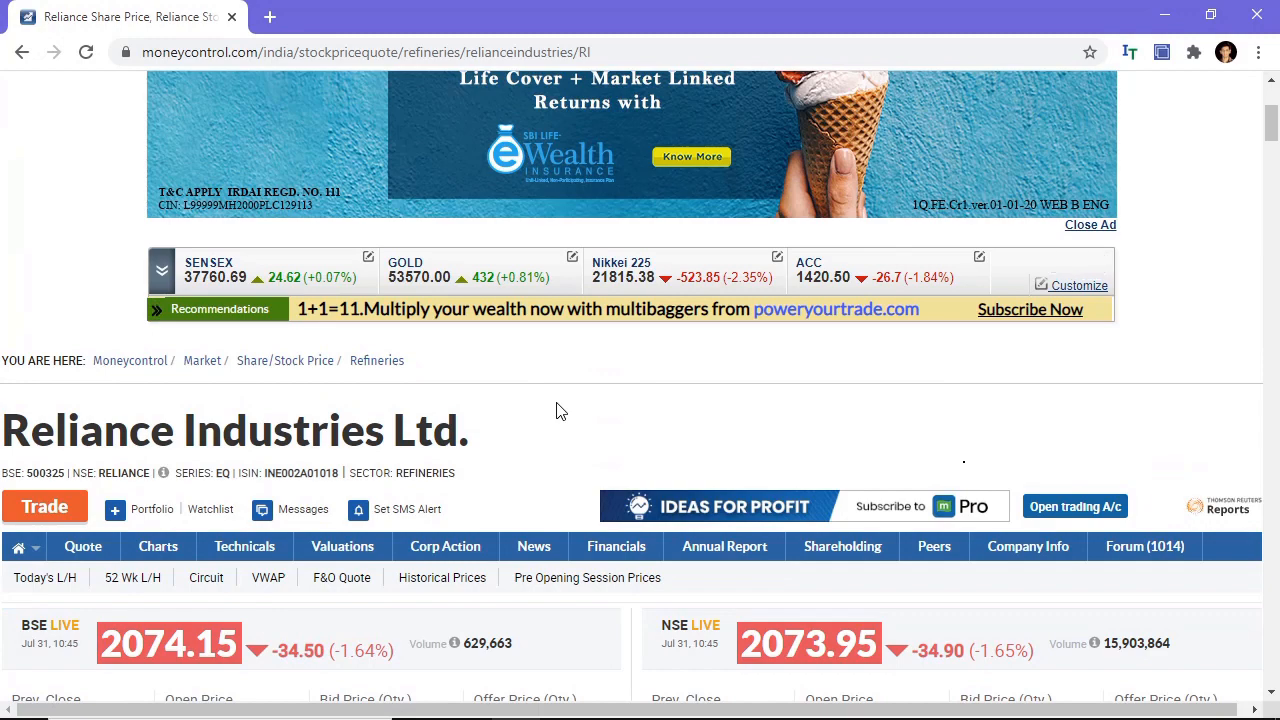
scroll(551, 426, "up", 2)
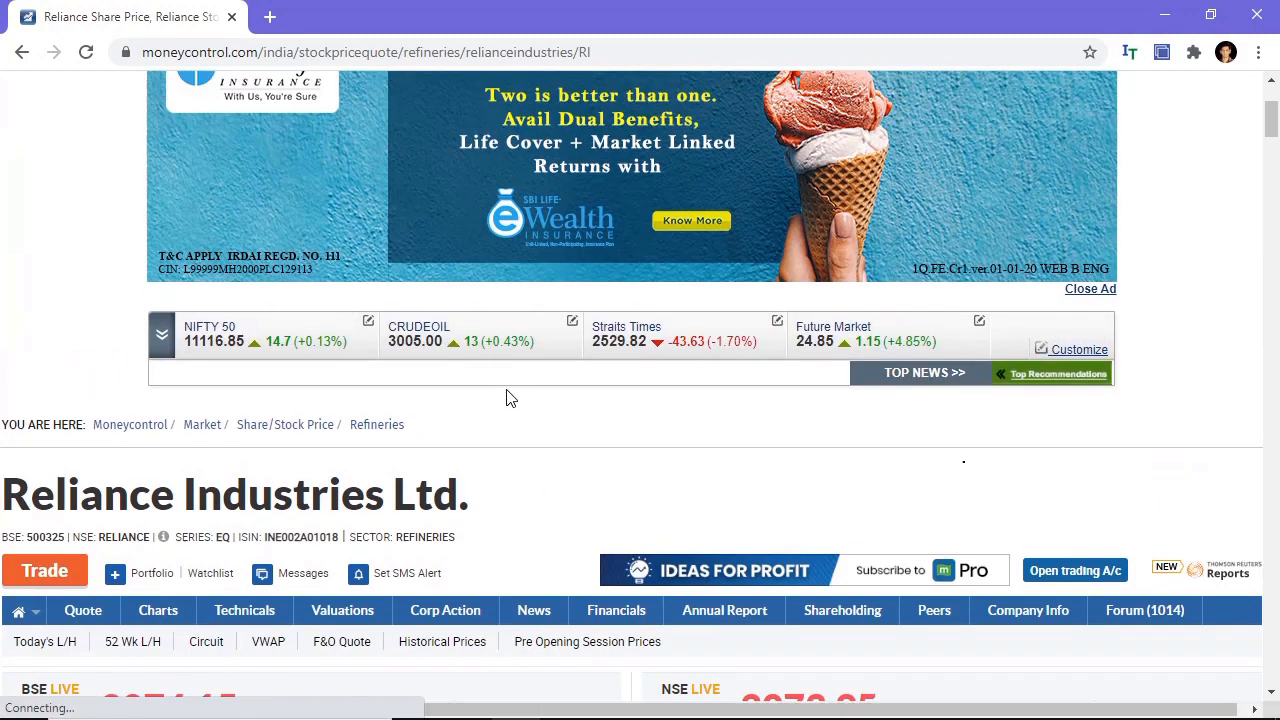
scroll(523, 382, "down", 10)
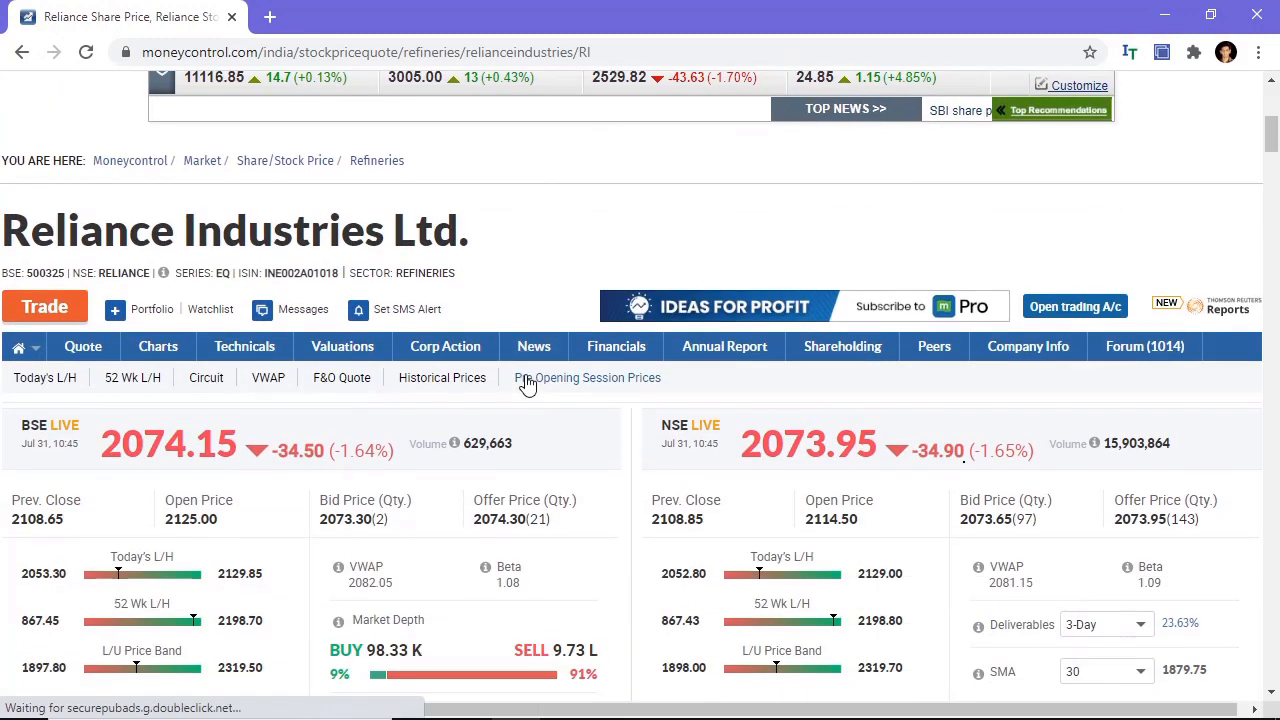
scroll(540, 390, "down", 15)
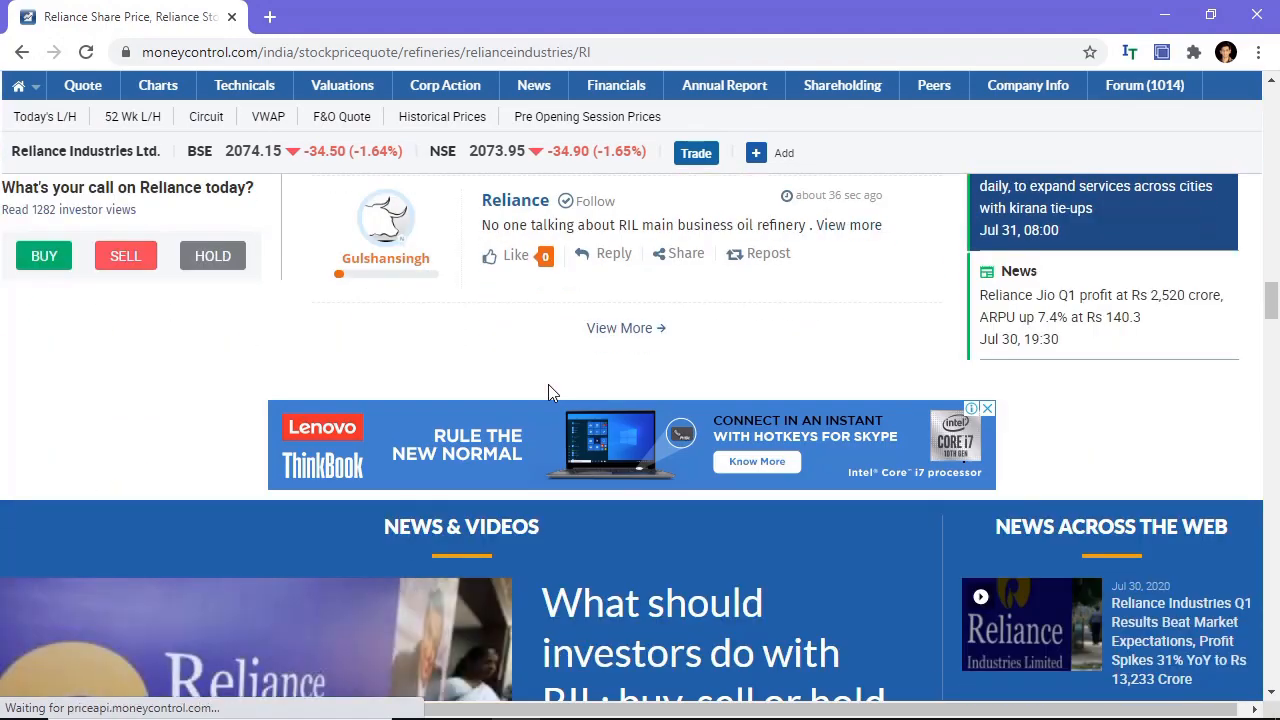
scroll(560, 438, "down", 4)
scroll(560, 438, "up", 15)
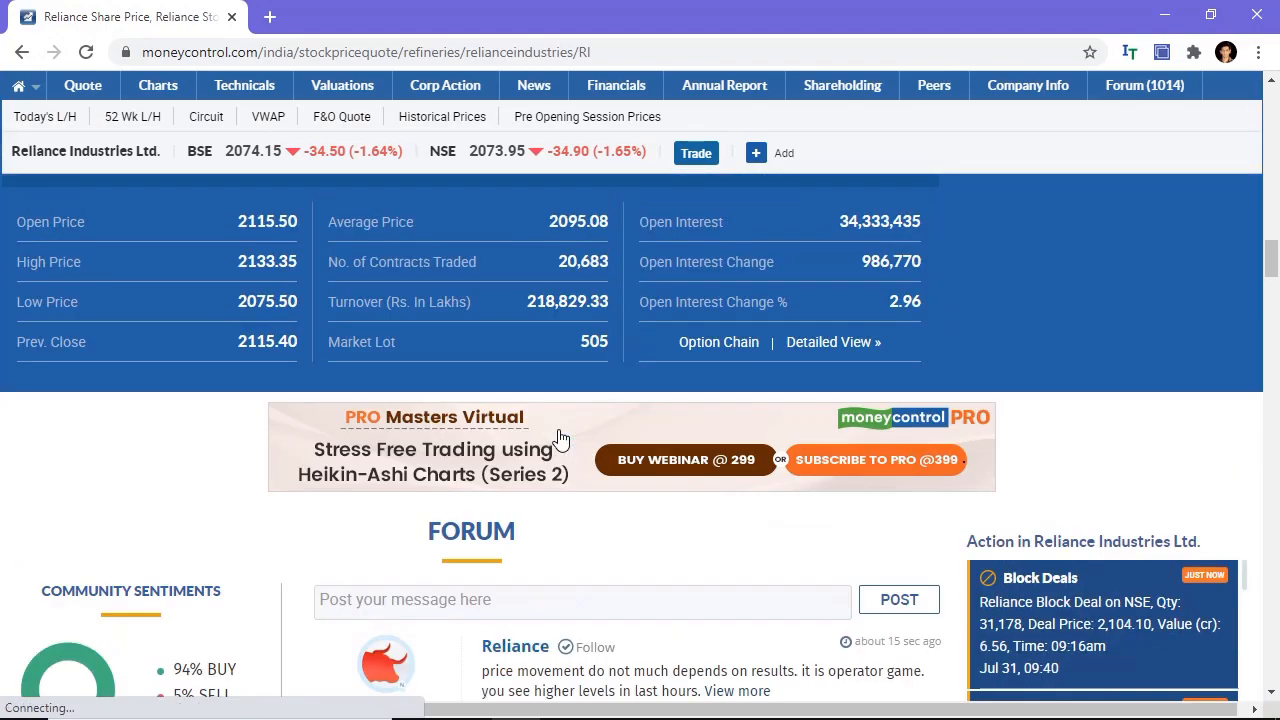
scroll(560, 438, "up", 12)
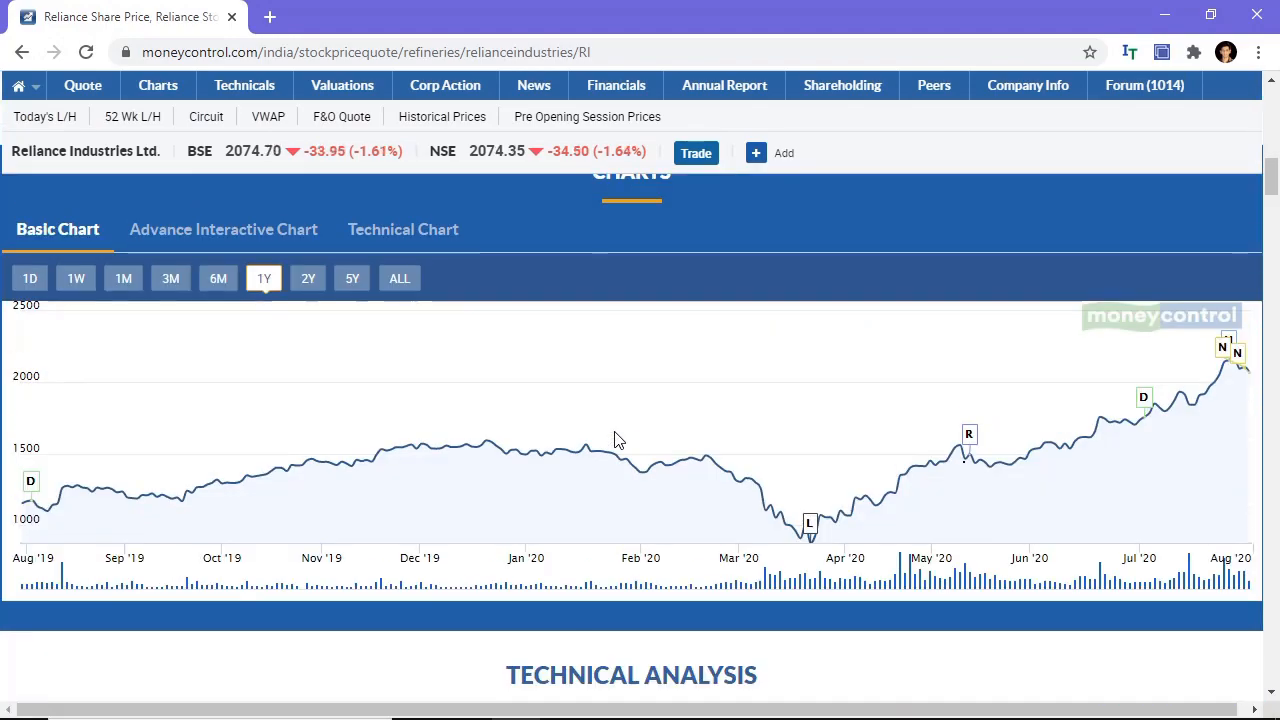
scroll(615, 440, "up", 10)
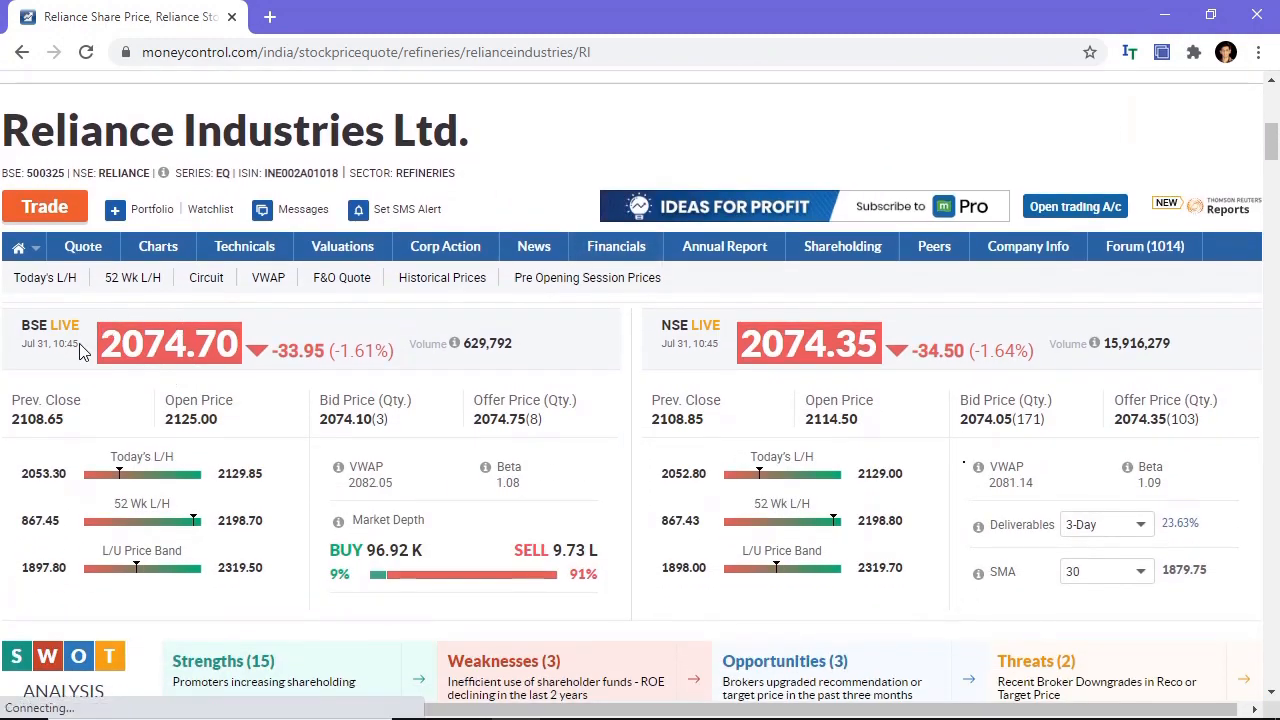
scroll(318, 295, "down", 1)
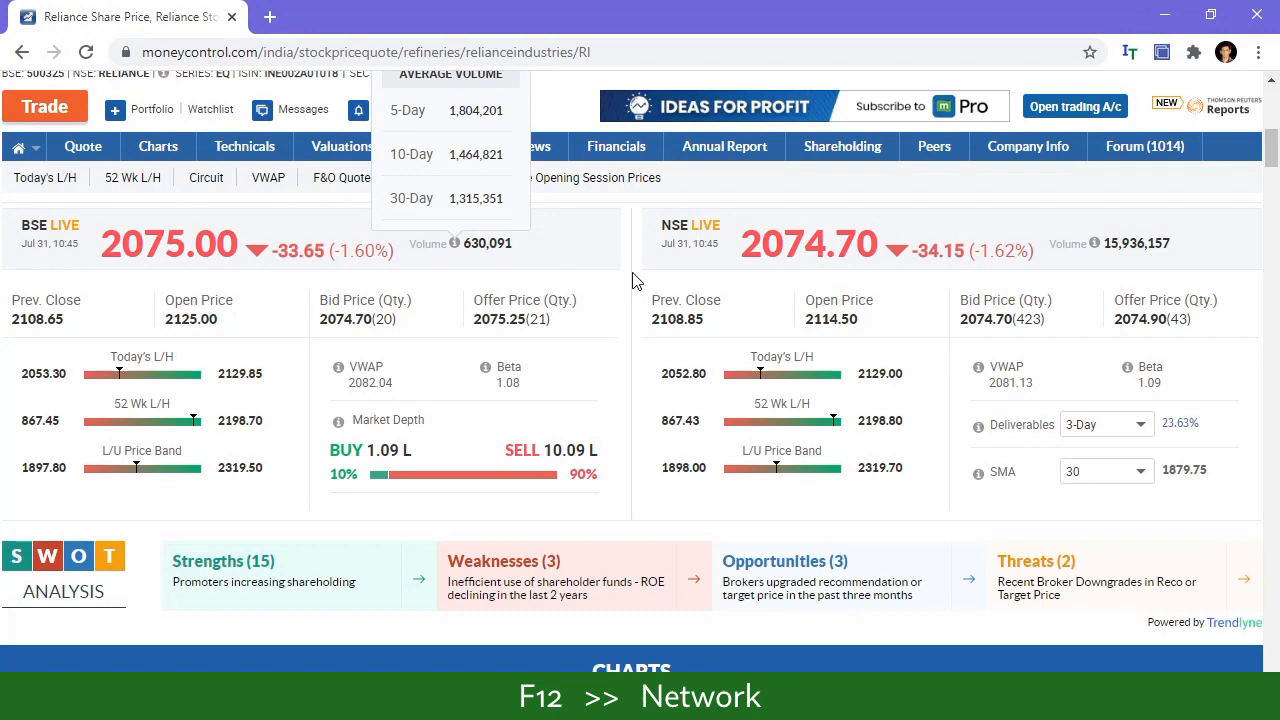
Step: Show the page's network log in the developer tools, limited to XHR requests and cleared of earlier entries
key("F12")
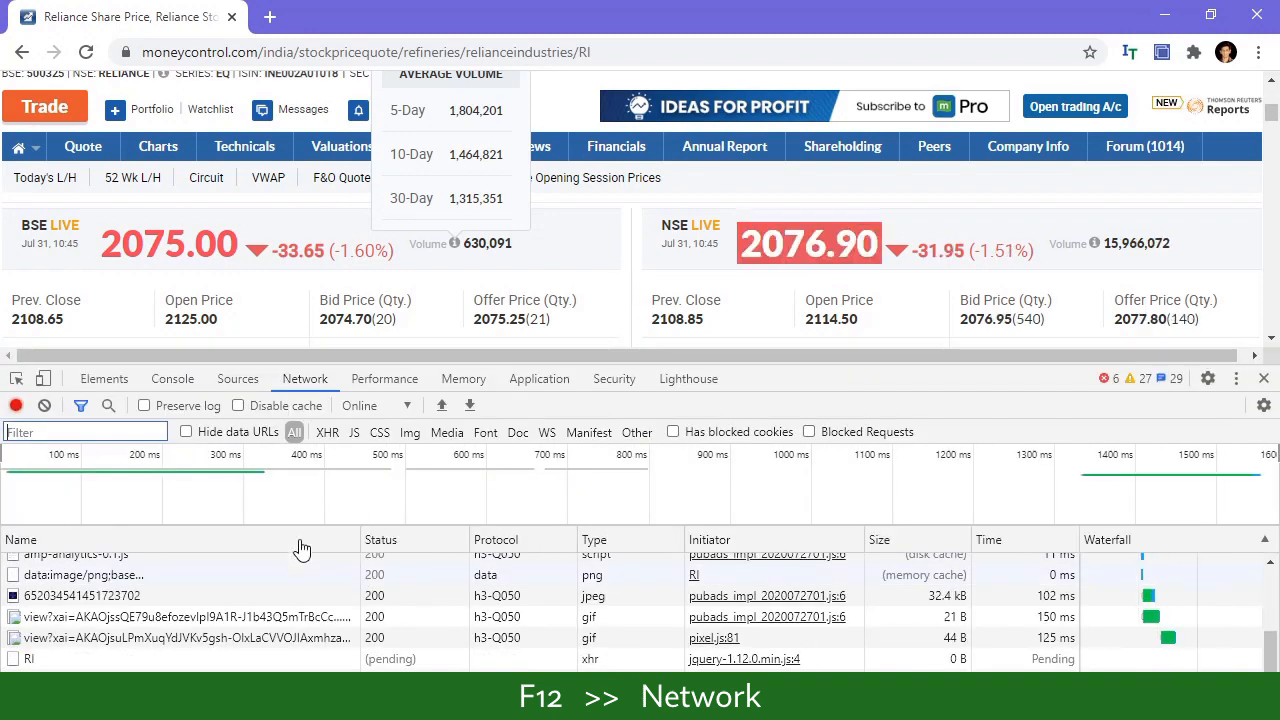
left_click(105, 382)
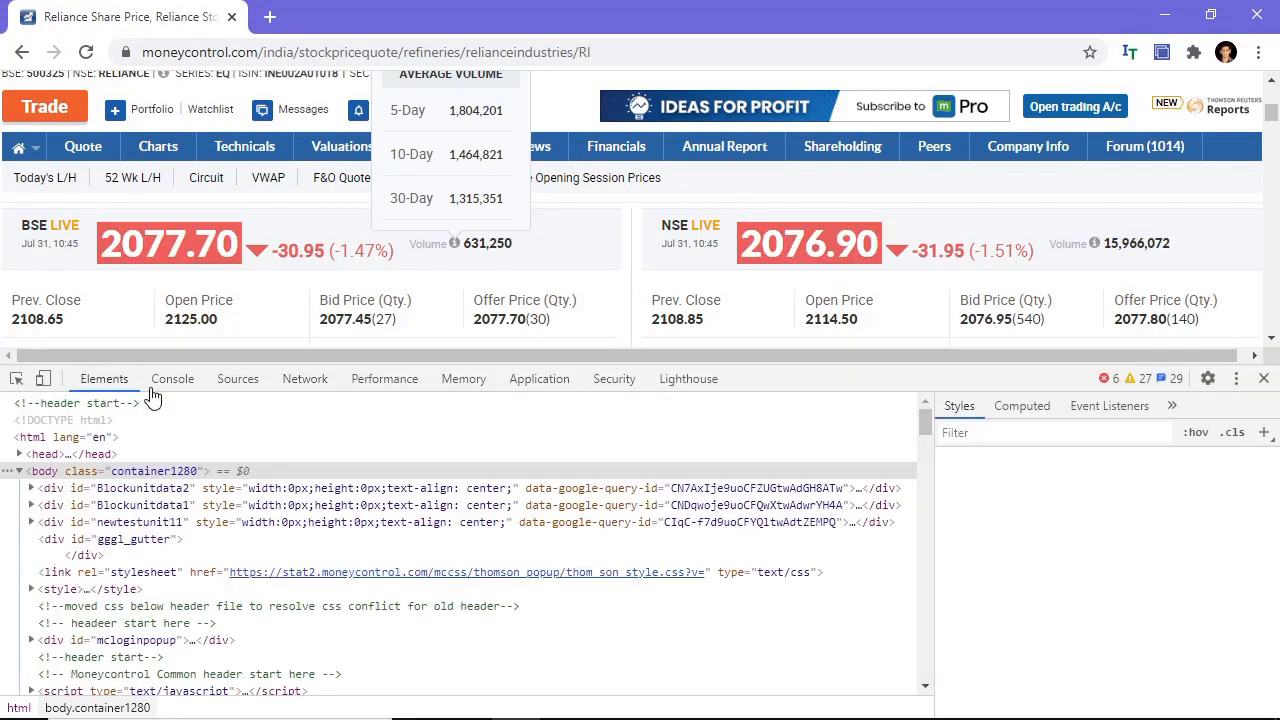
left_click(316, 386)
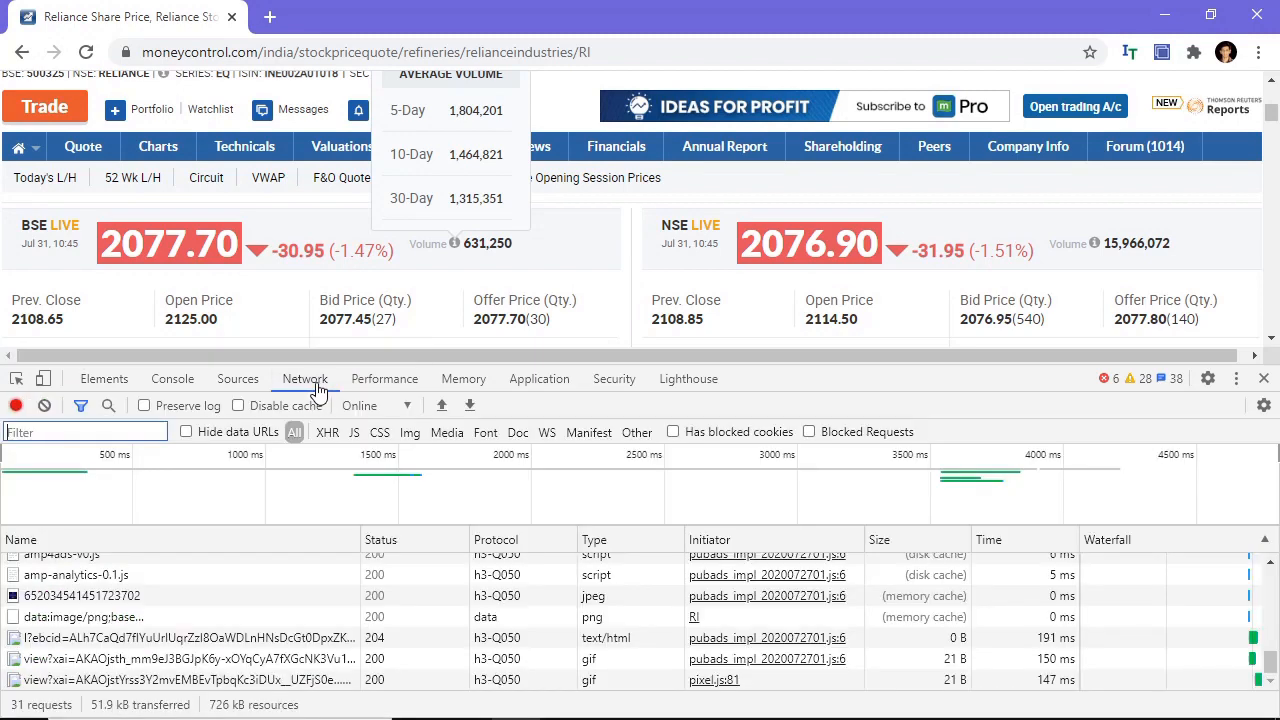
left_click(44, 407)
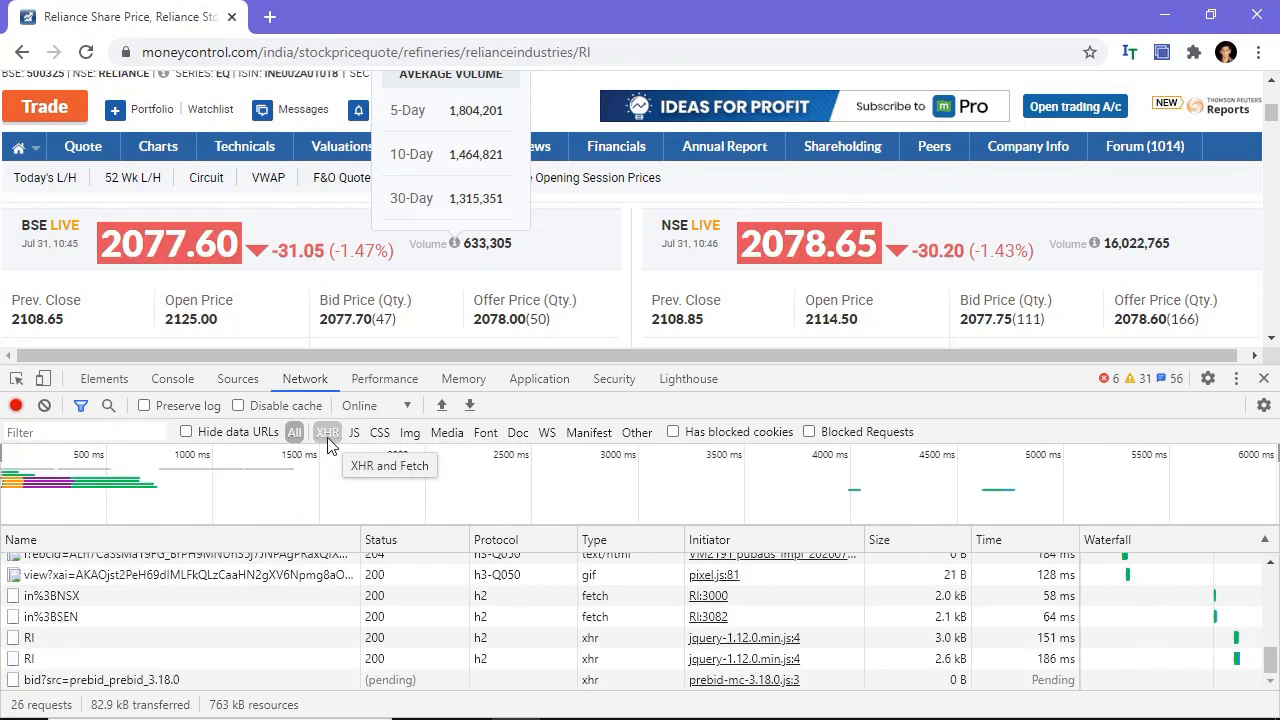
left_click(327, 437)
left_click(44, 408)
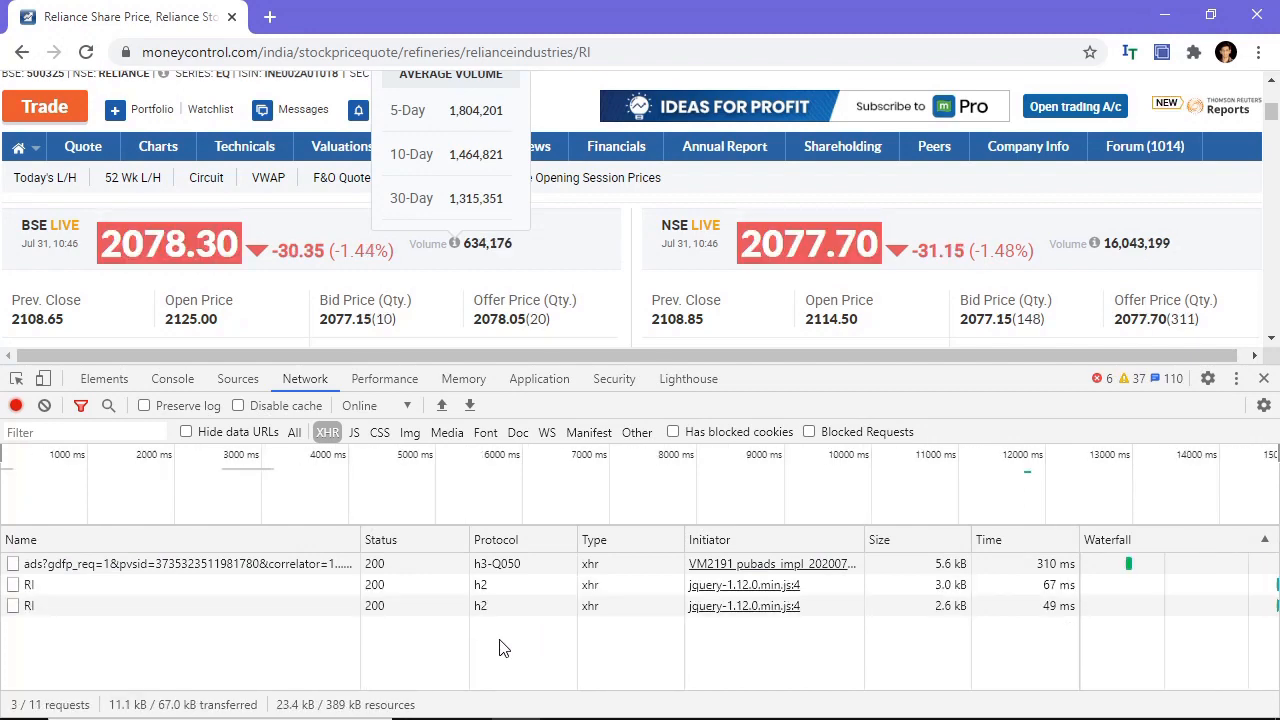
Step: Stop recording network activity and show the headers of the first captured RI request
left_click(16, 406)
left_click(81, 590)
left_click(282, 546)
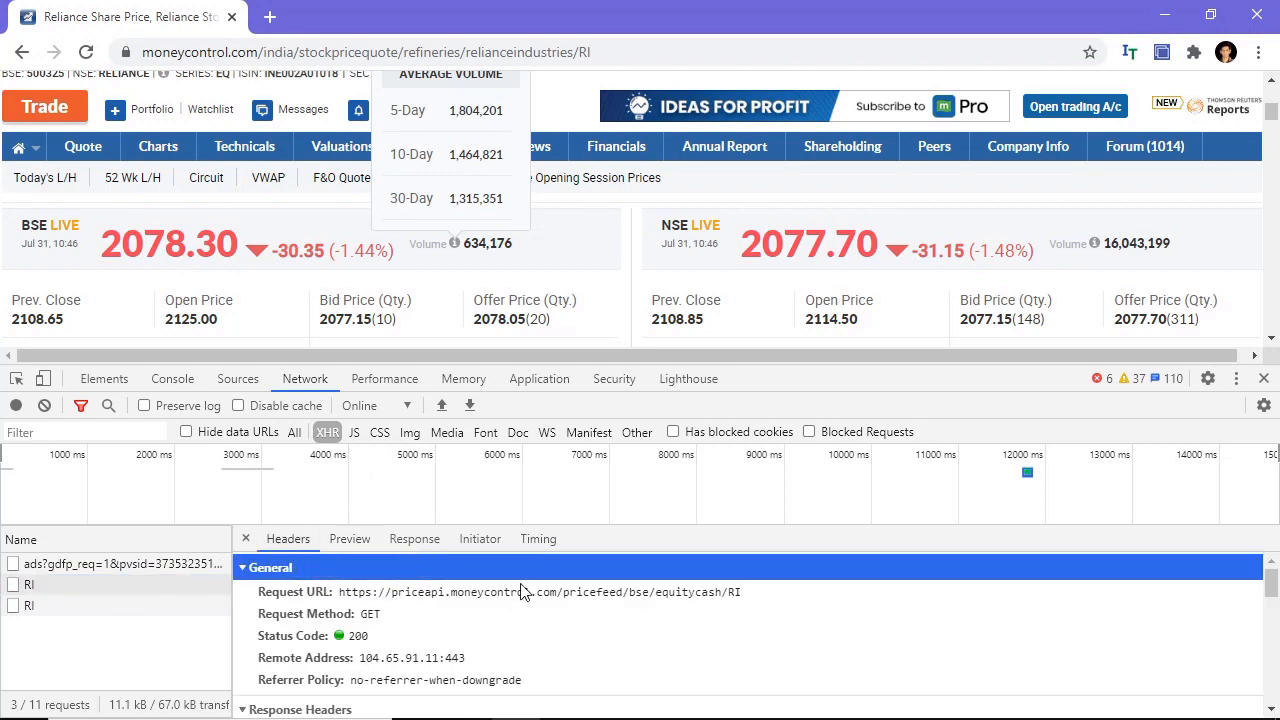
Step: Examine the exchange part "bse" and the stock code "RI" in the price feed request URL
double_click(642, 593)
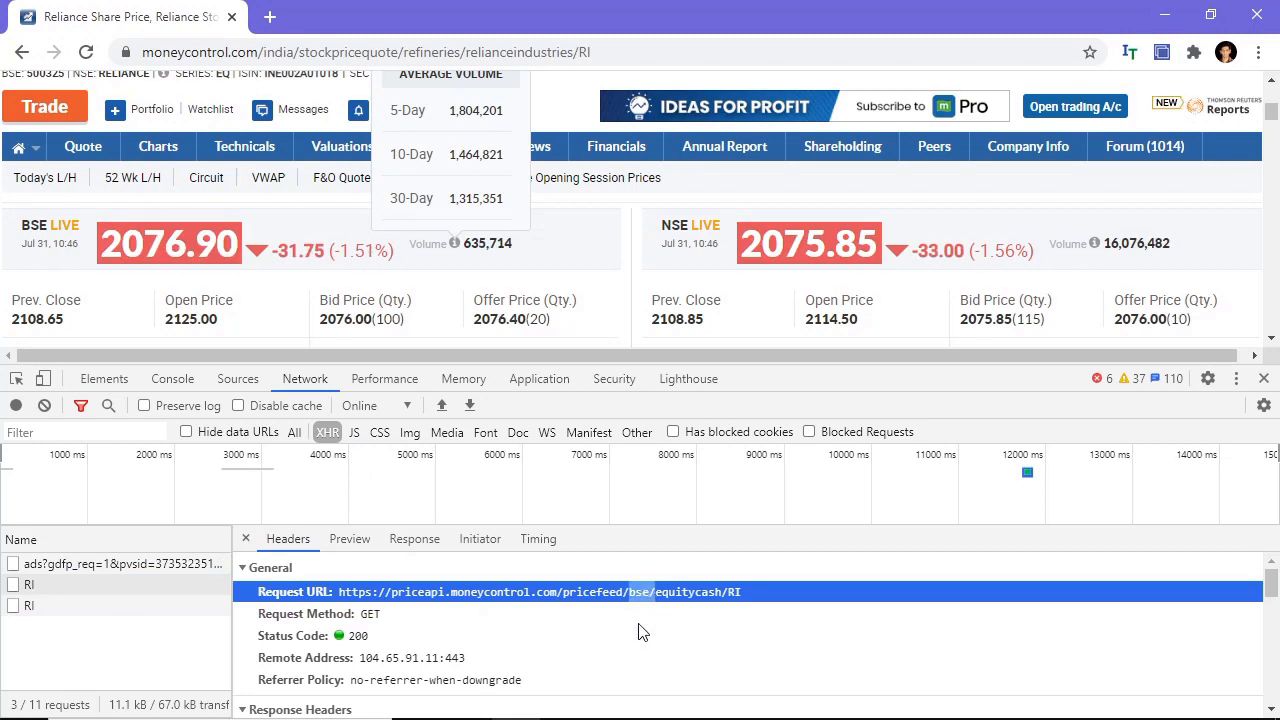
key("Down")
left_click_drag(630, 595, 652, 598)
left_click(735, 594)
left_click(736, 597)
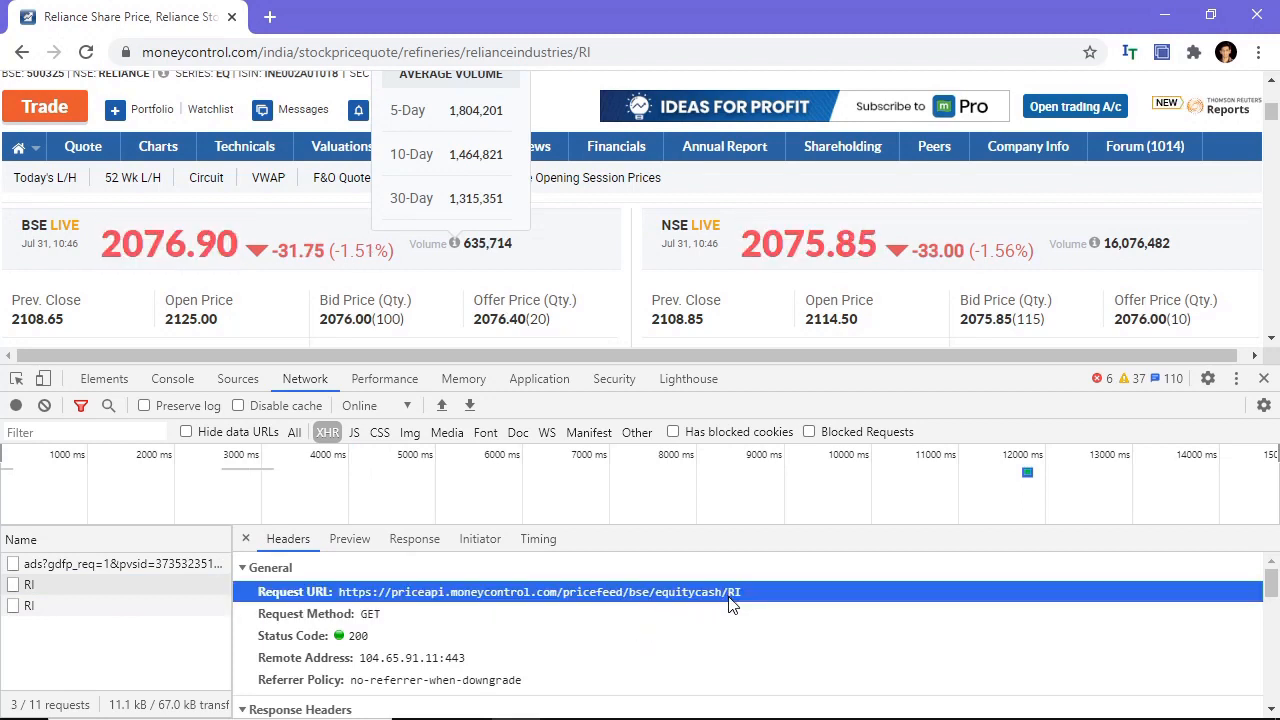
left_click(689, 605)
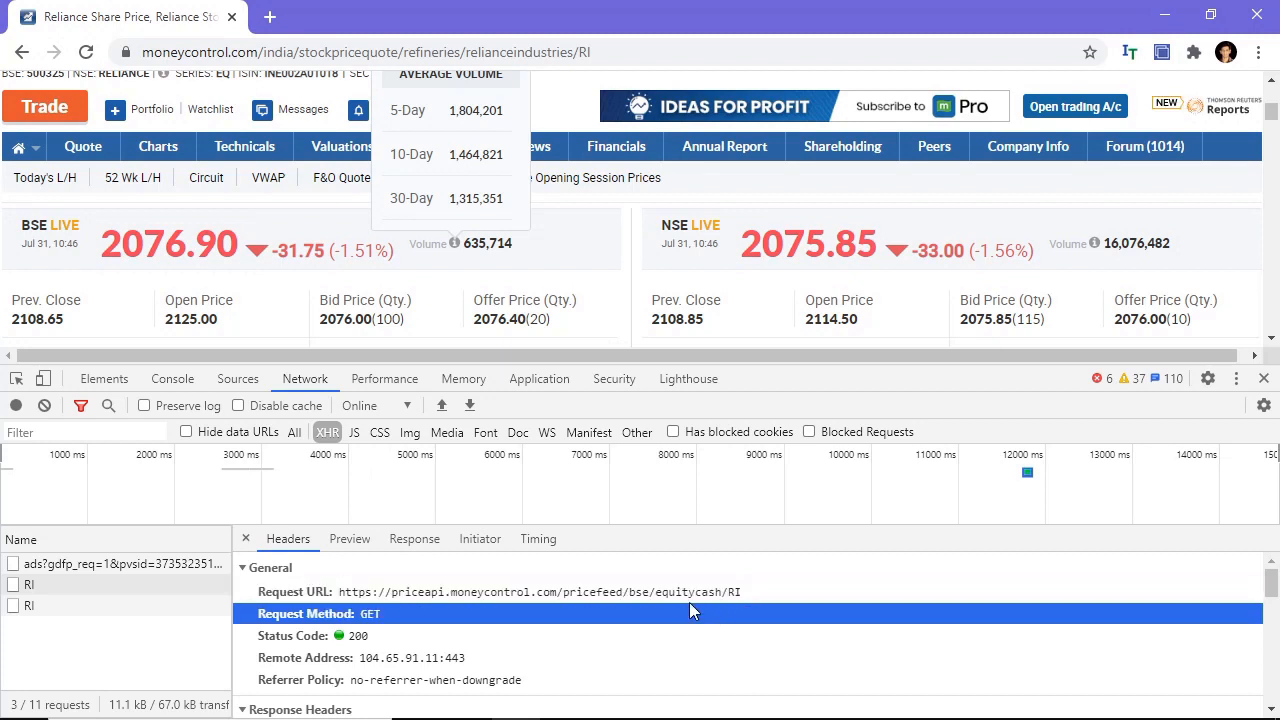
Step: Preview the second RI request's response, expand its data object and read through the returned fields
left_click(72, 611)
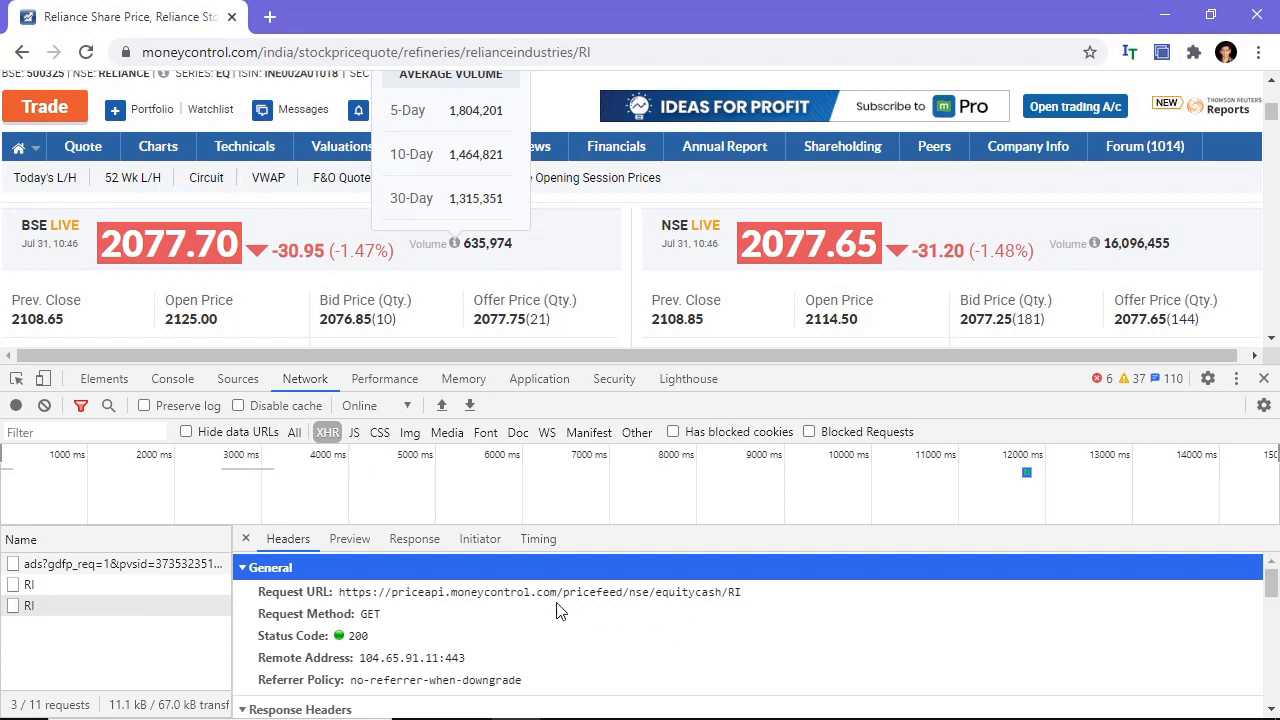
left_click(346, 541)
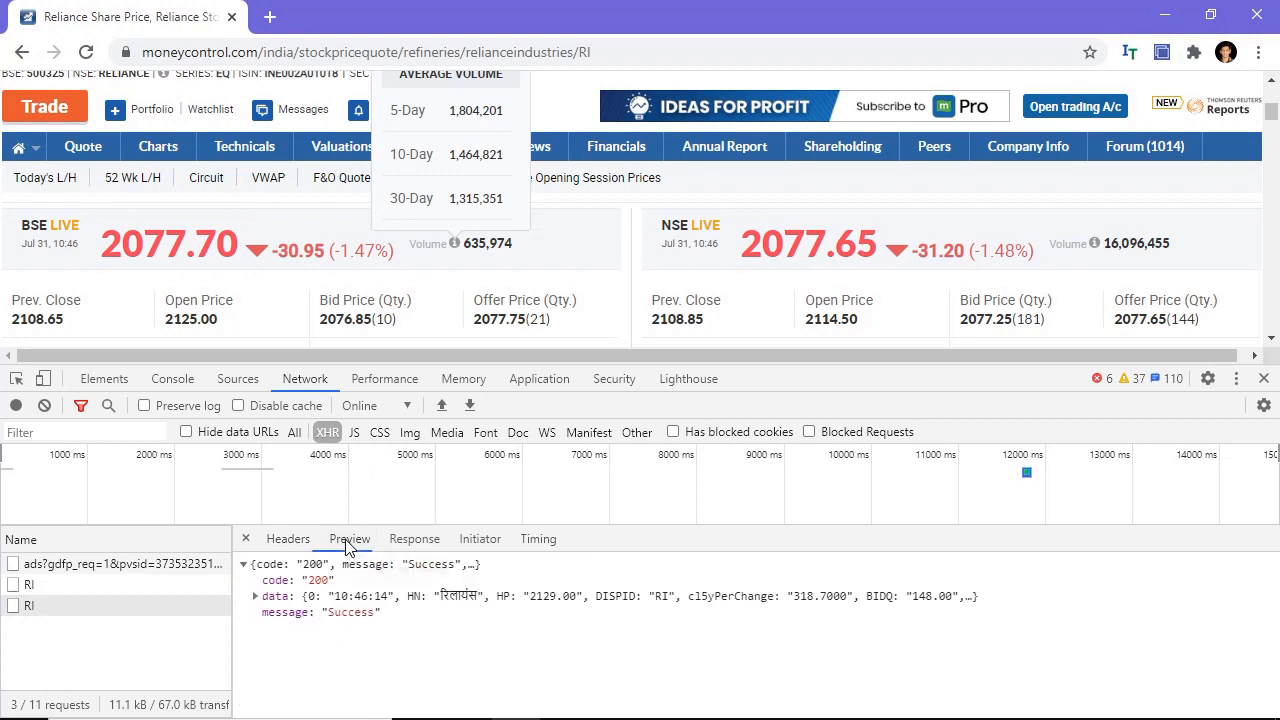
left_click(256, 598)
scroll(373, 655, "down", 15)
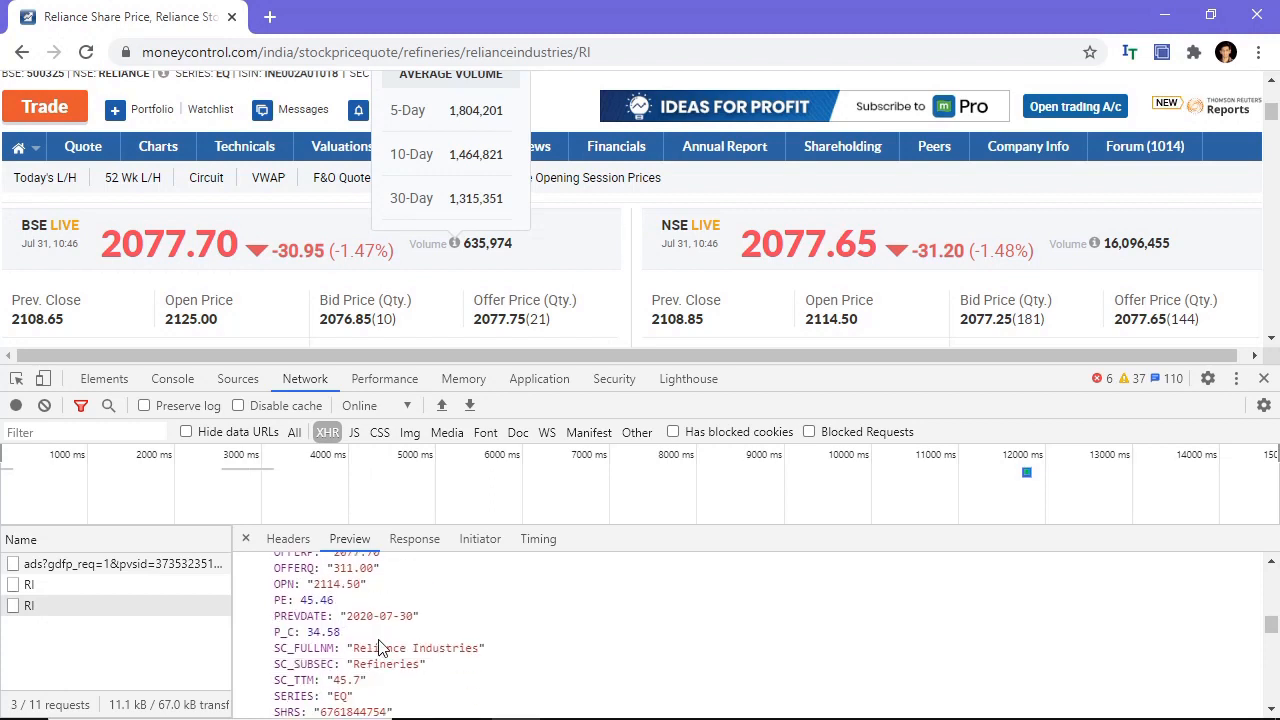
scroll(373, 655, "down", 8)
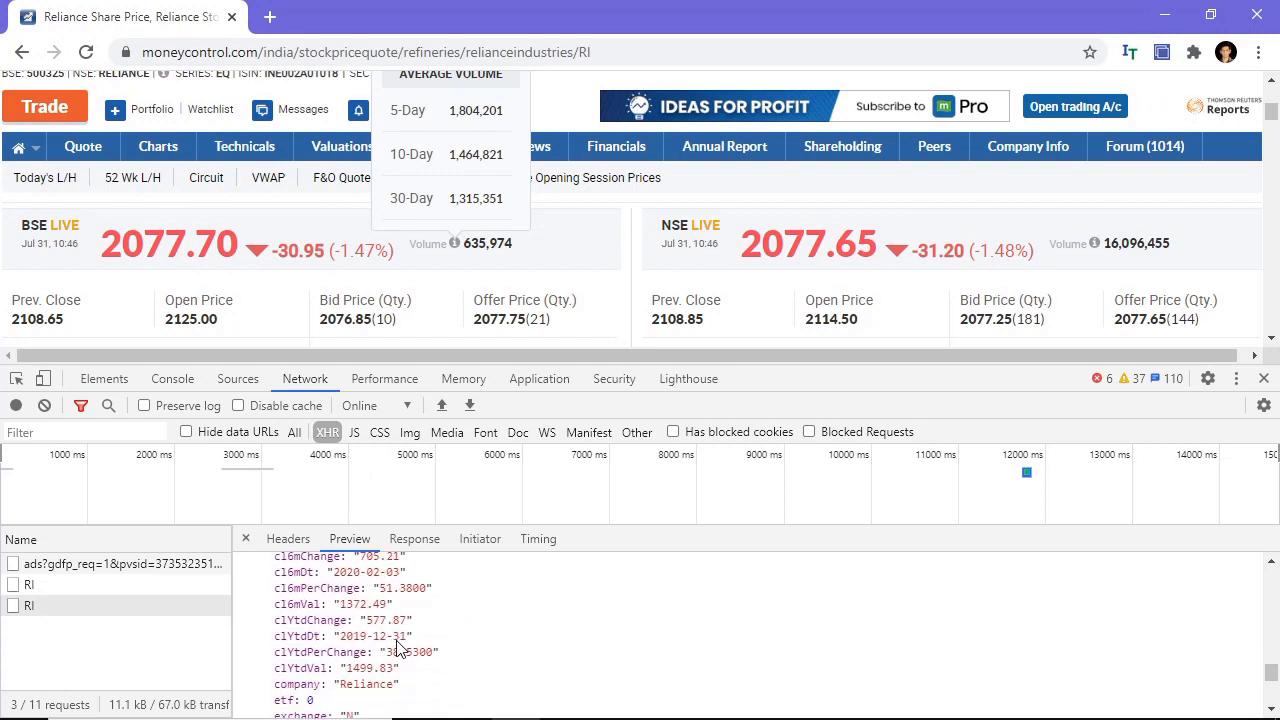
scroll(396, 640, "down", 2)
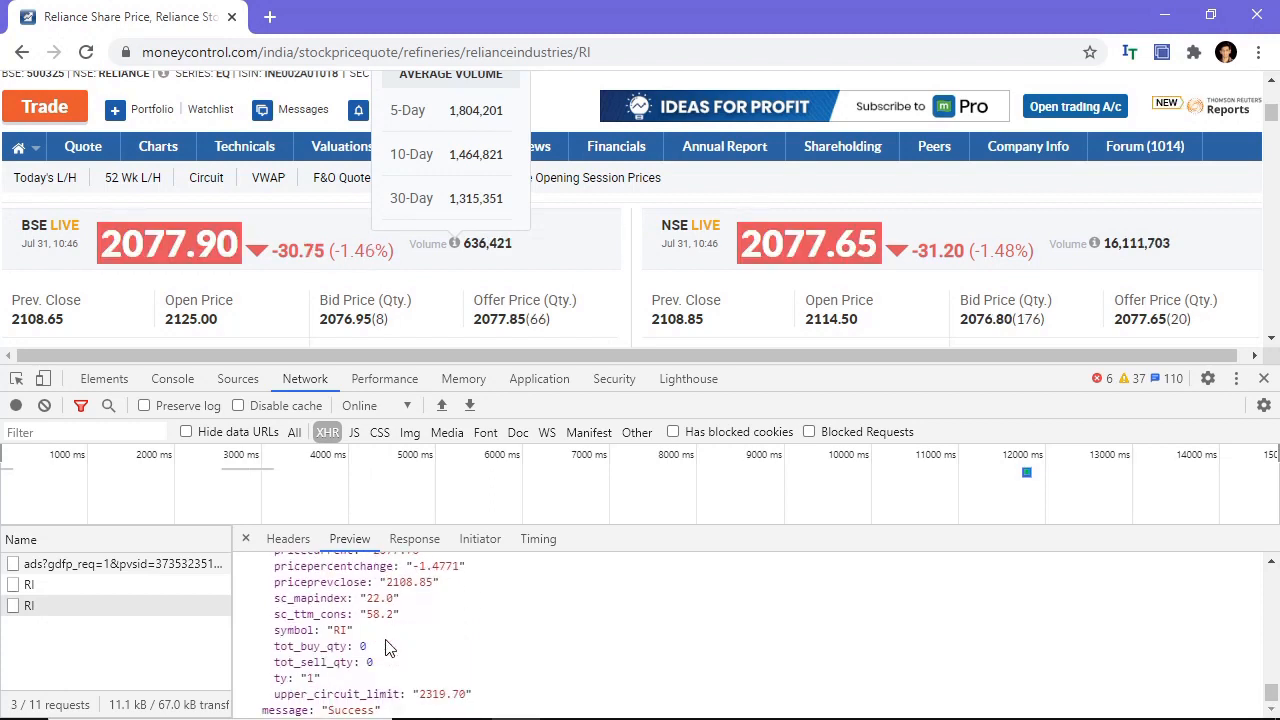
scroll(389, 646, "up", 4)
scroll(388, 648, "up", 10)
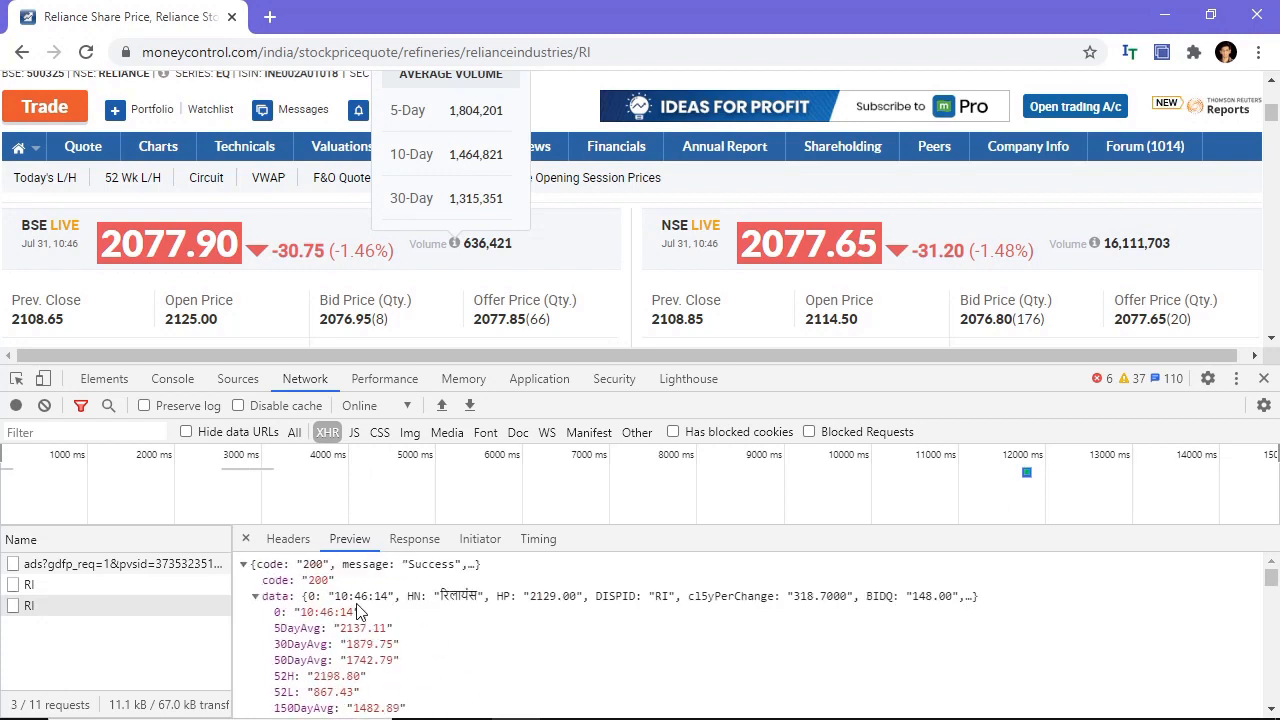
left_click(290, 541)
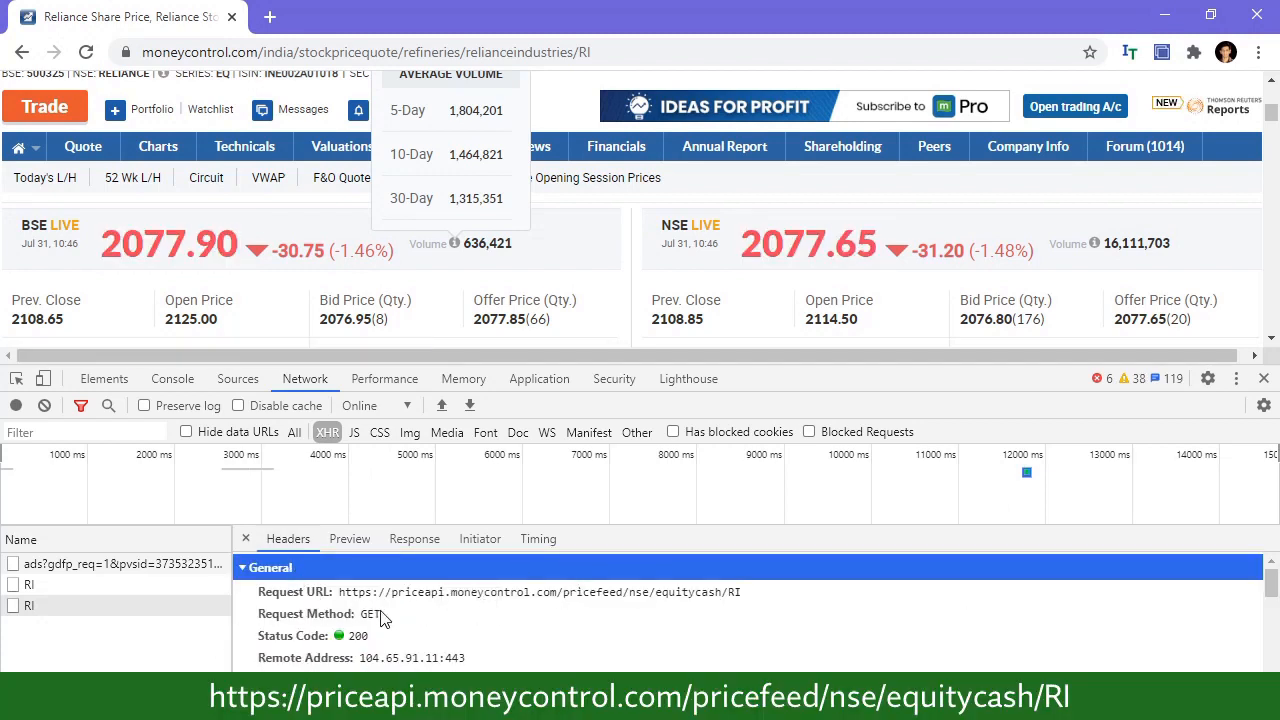
left_click_drag(341, 595, 738, 597)
key("ctrl+c")
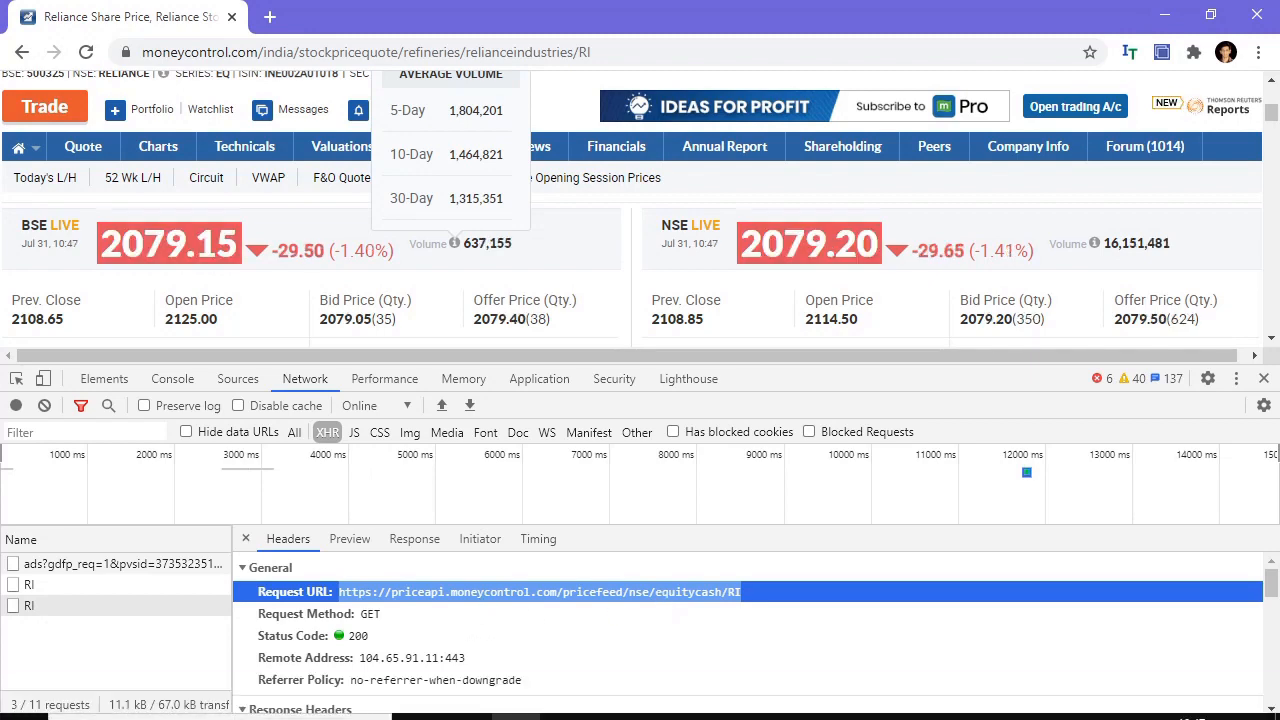
Step: Launch Excel with a blank workbook
left_click(276, 715)
type("exce")
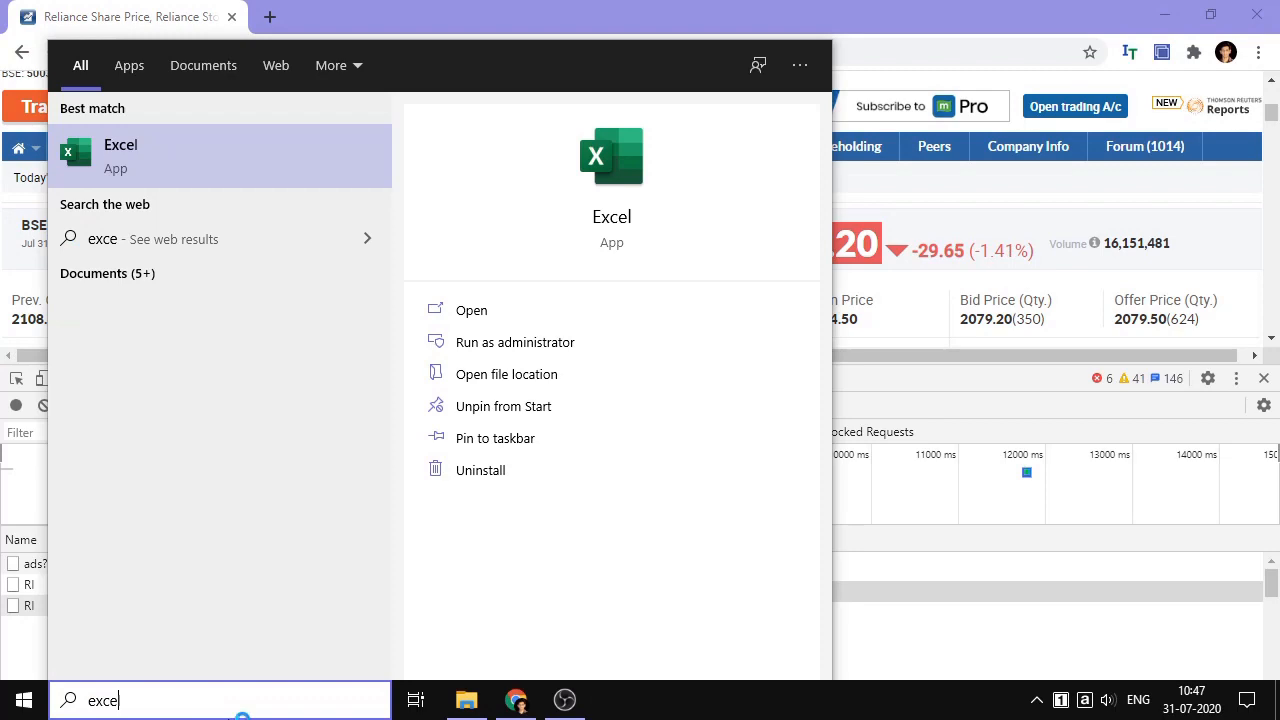
key("Return")
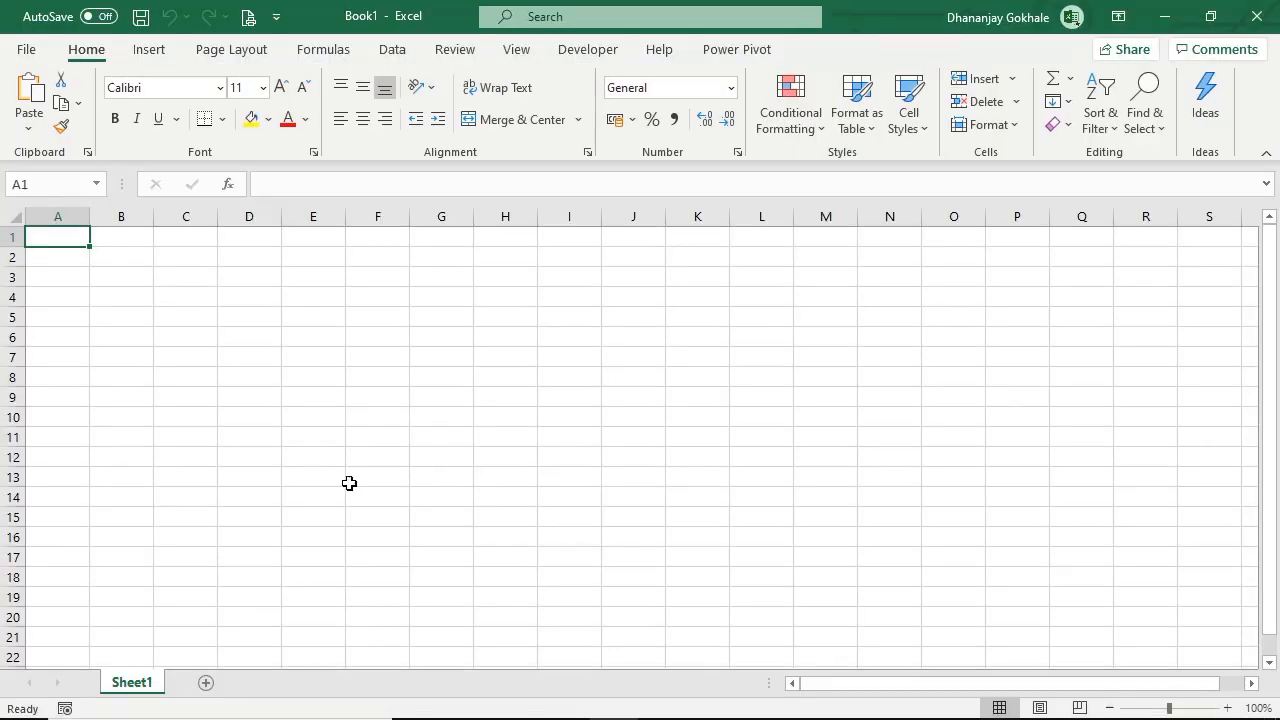
left_click(393, 52)
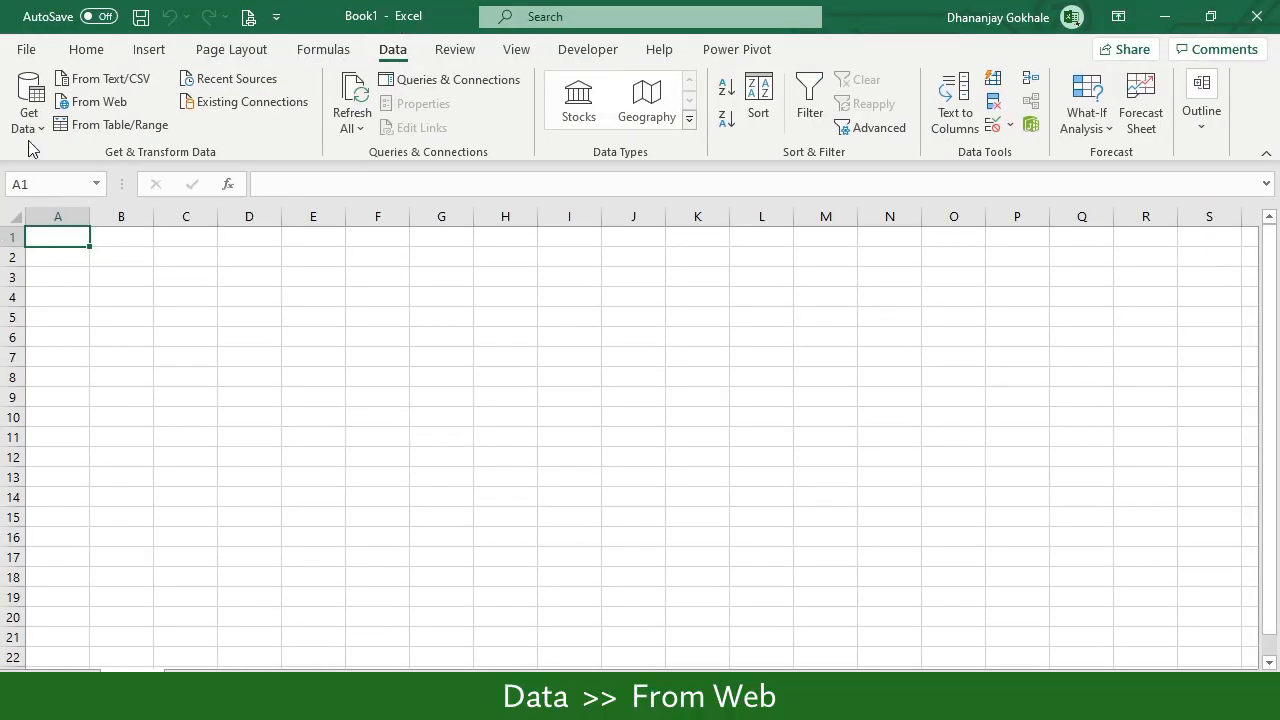
left_click(90, 103)
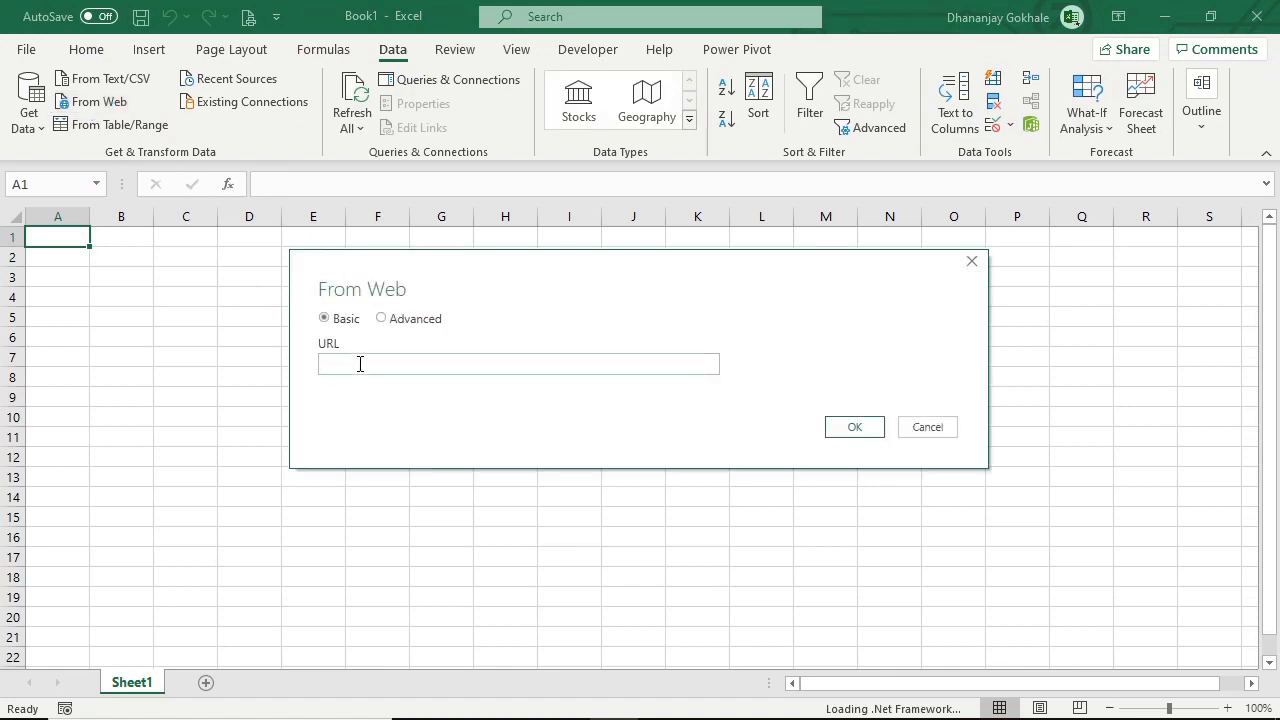
key("ctrl+v")
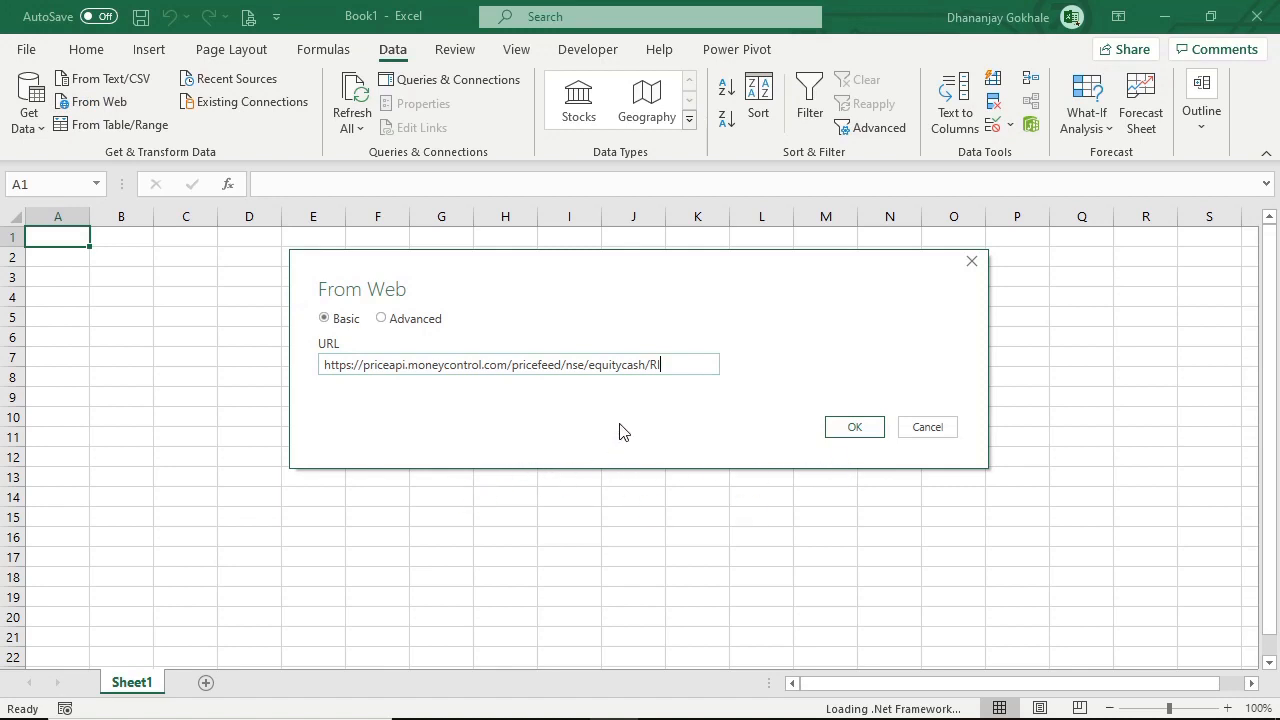
left_click(846, 432)
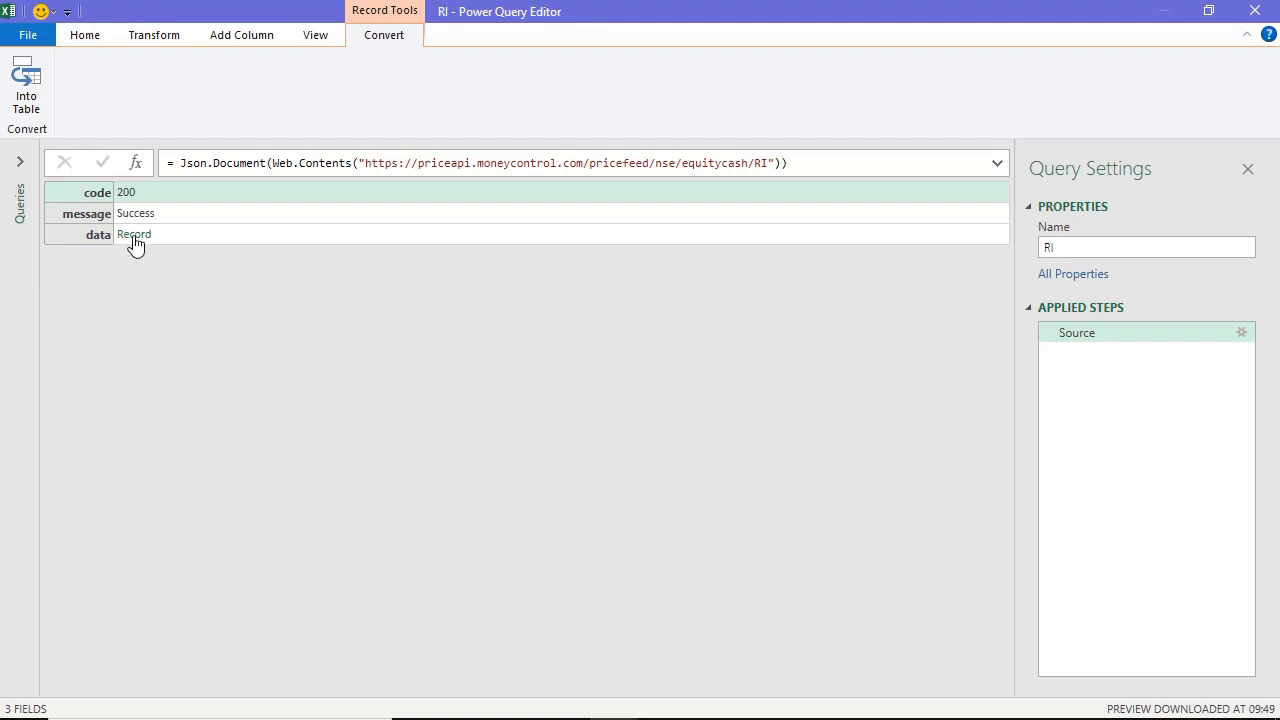
left_click(134, 236)
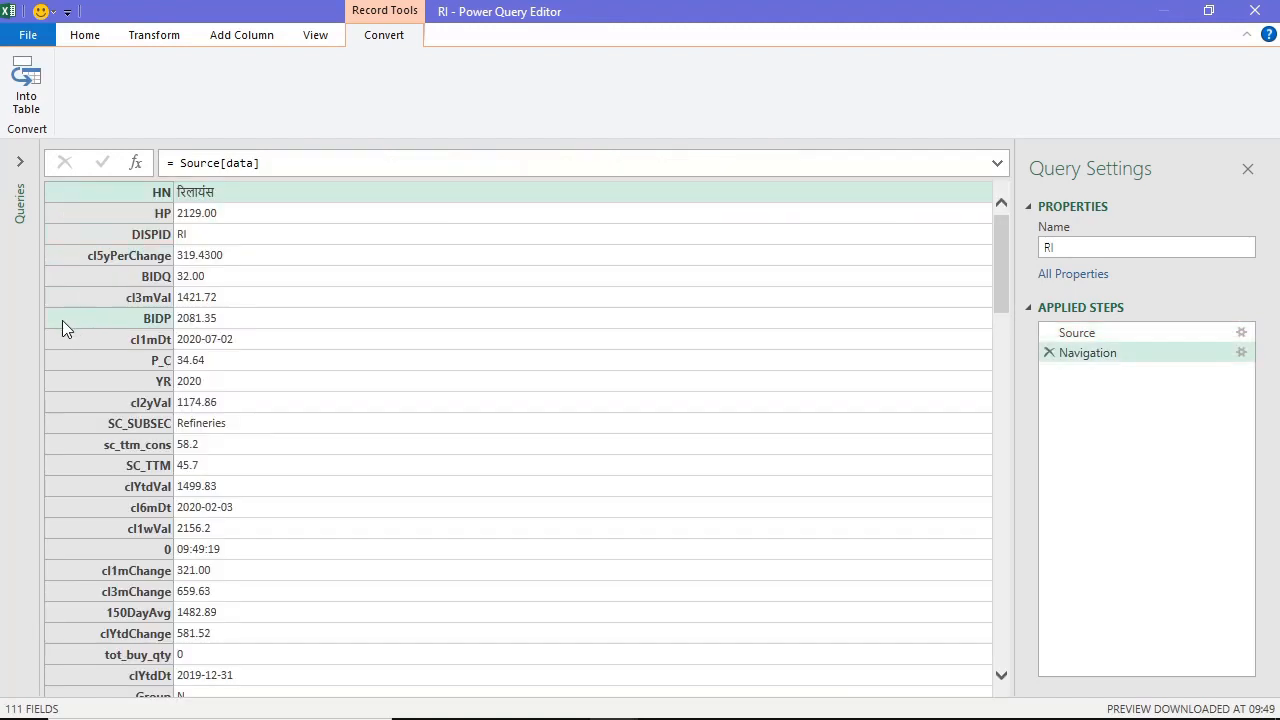
Step: Review the fields of the data record and convert the record into a table
scroll(96, 354, "down", 6)
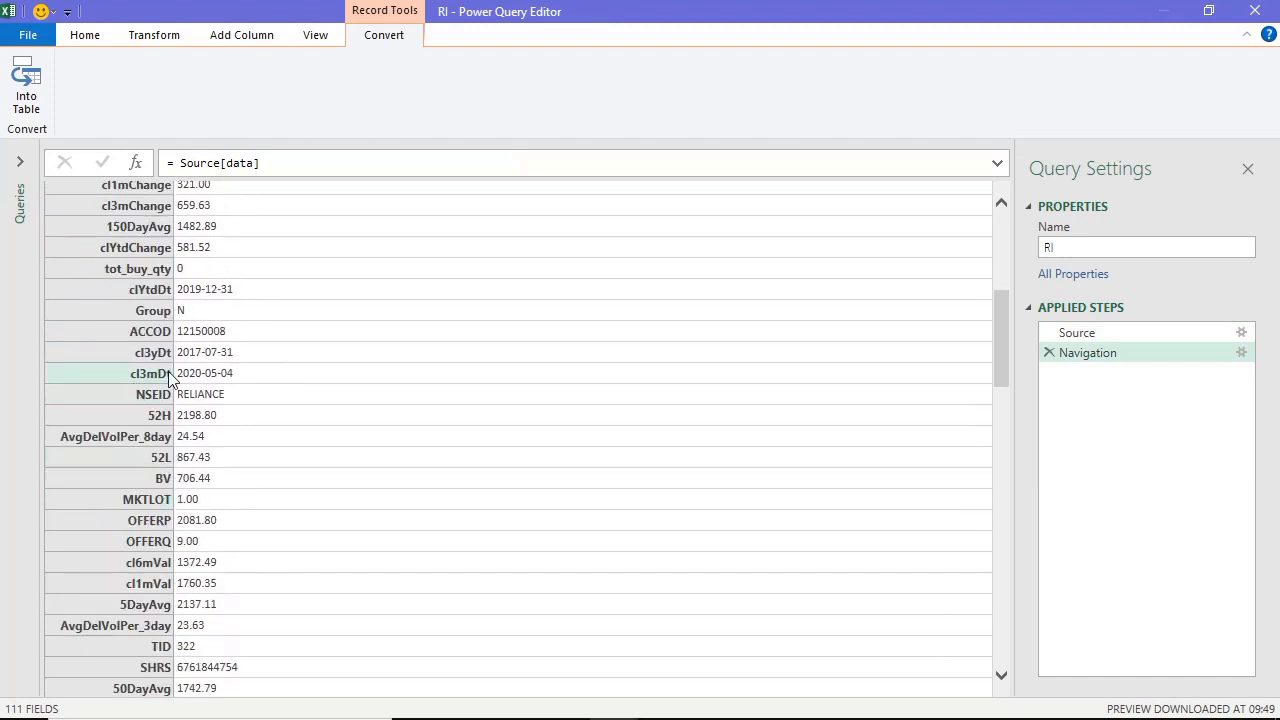
left_click(135, 270)
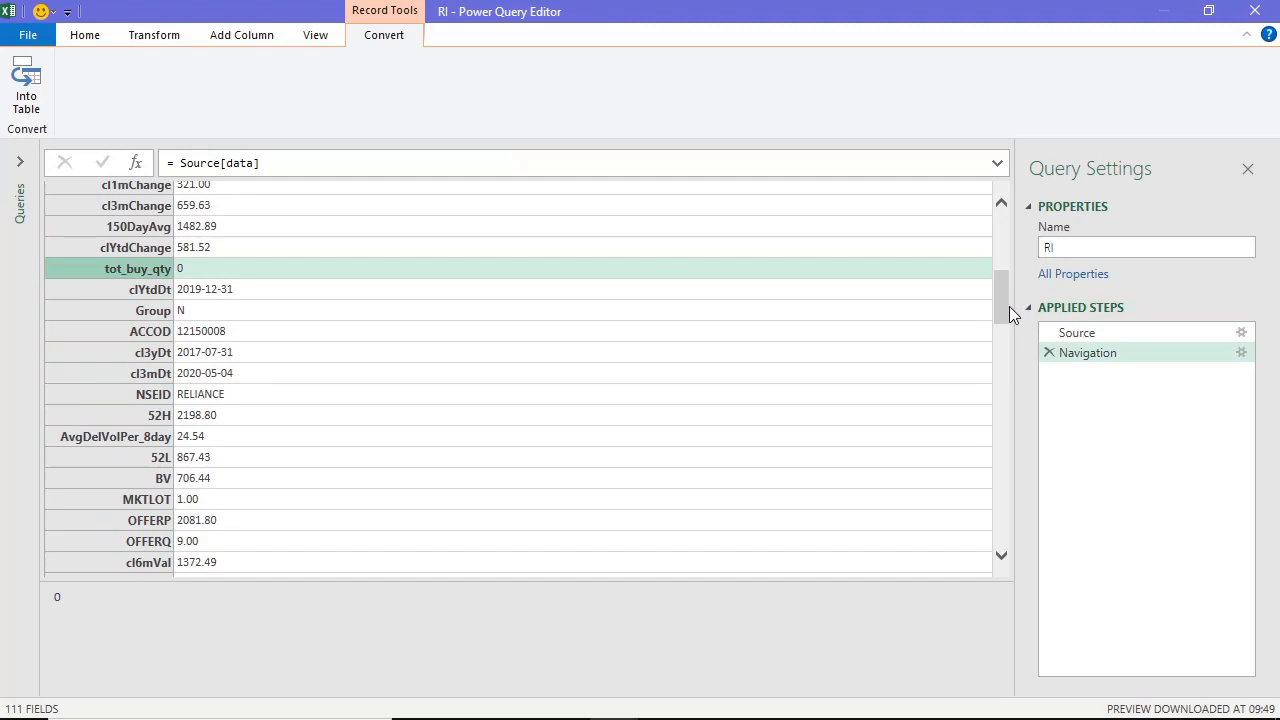
left_click_drag(1004, 307, 940, 246)
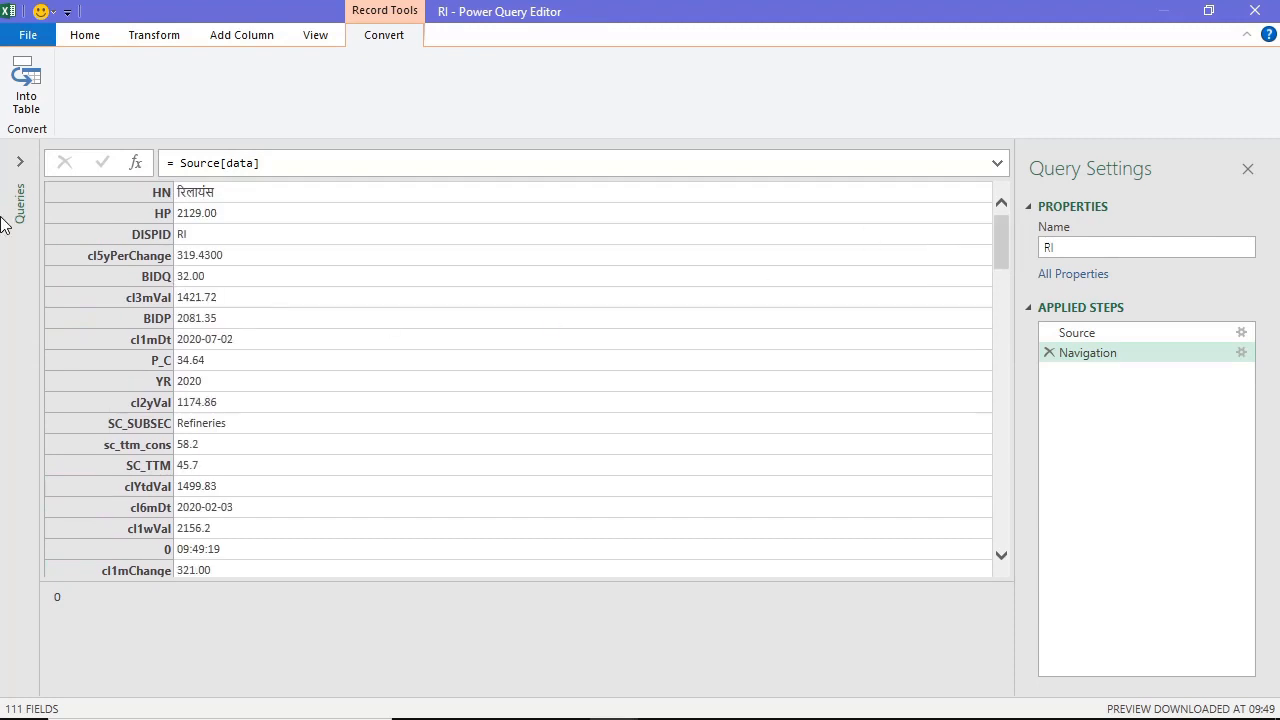
scroll(84, 291, "down", 1)
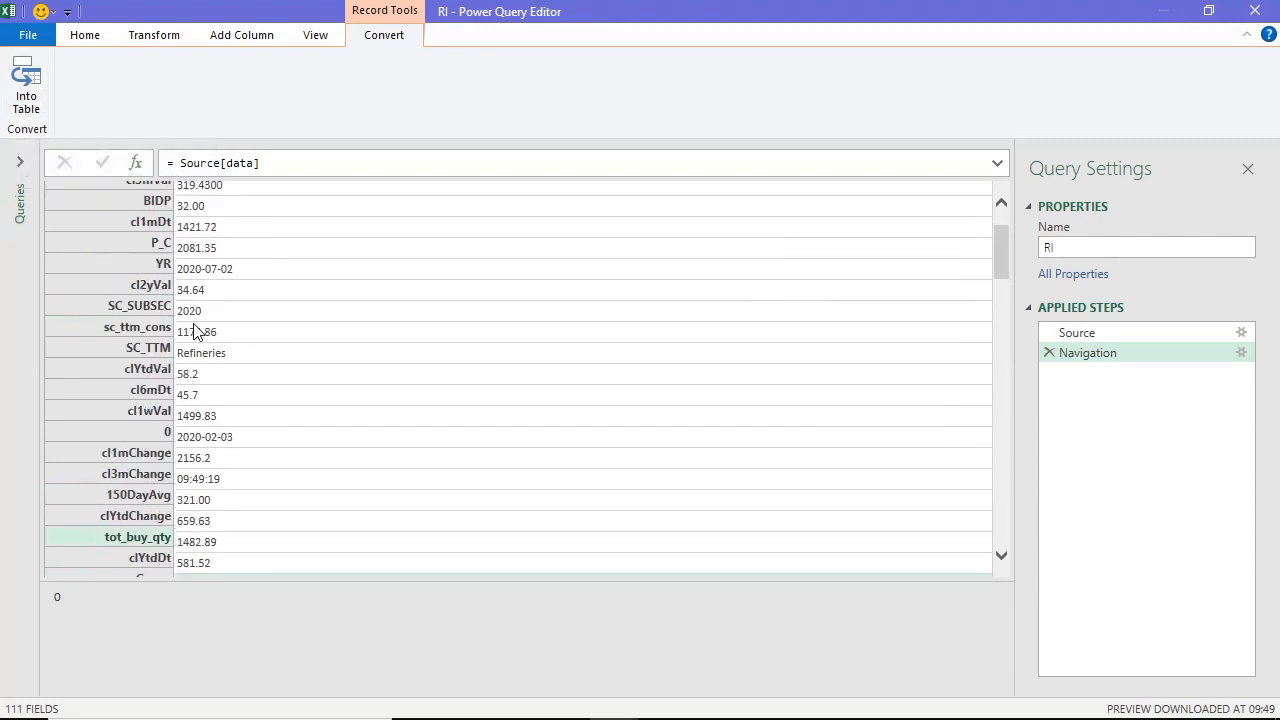
scroll(120, 320, "up", 1)
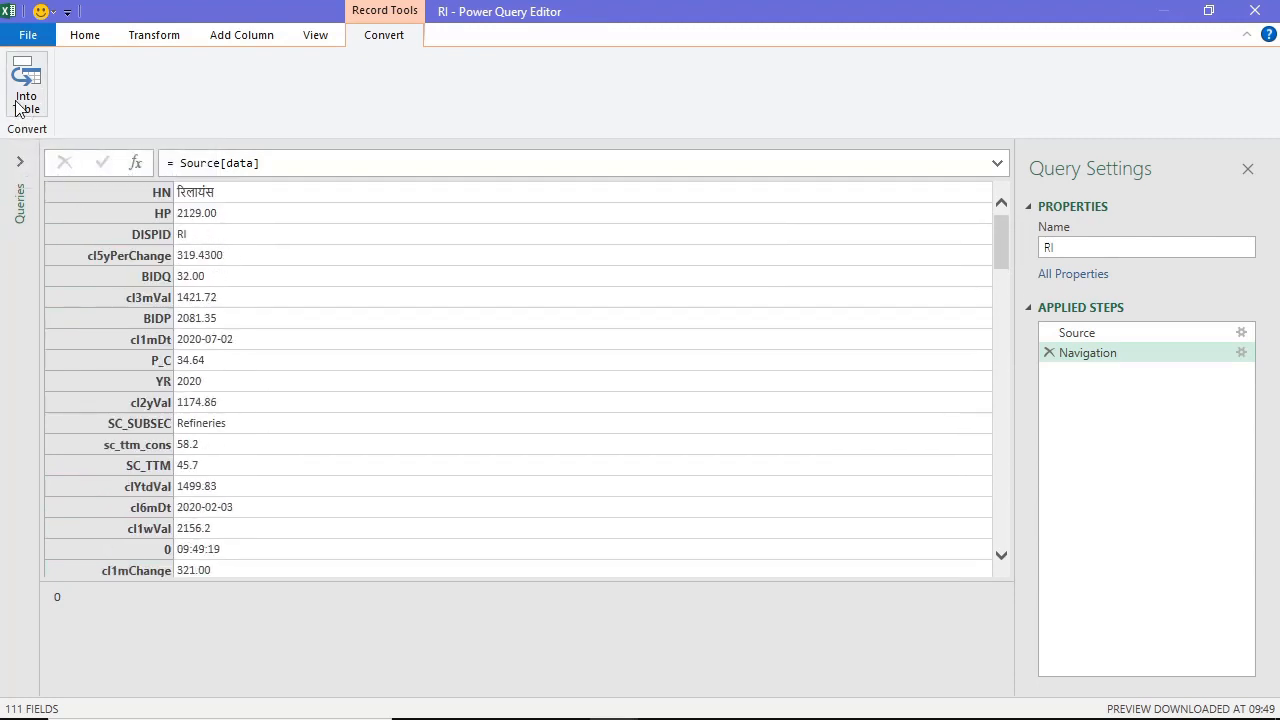
left_click(24, 105)
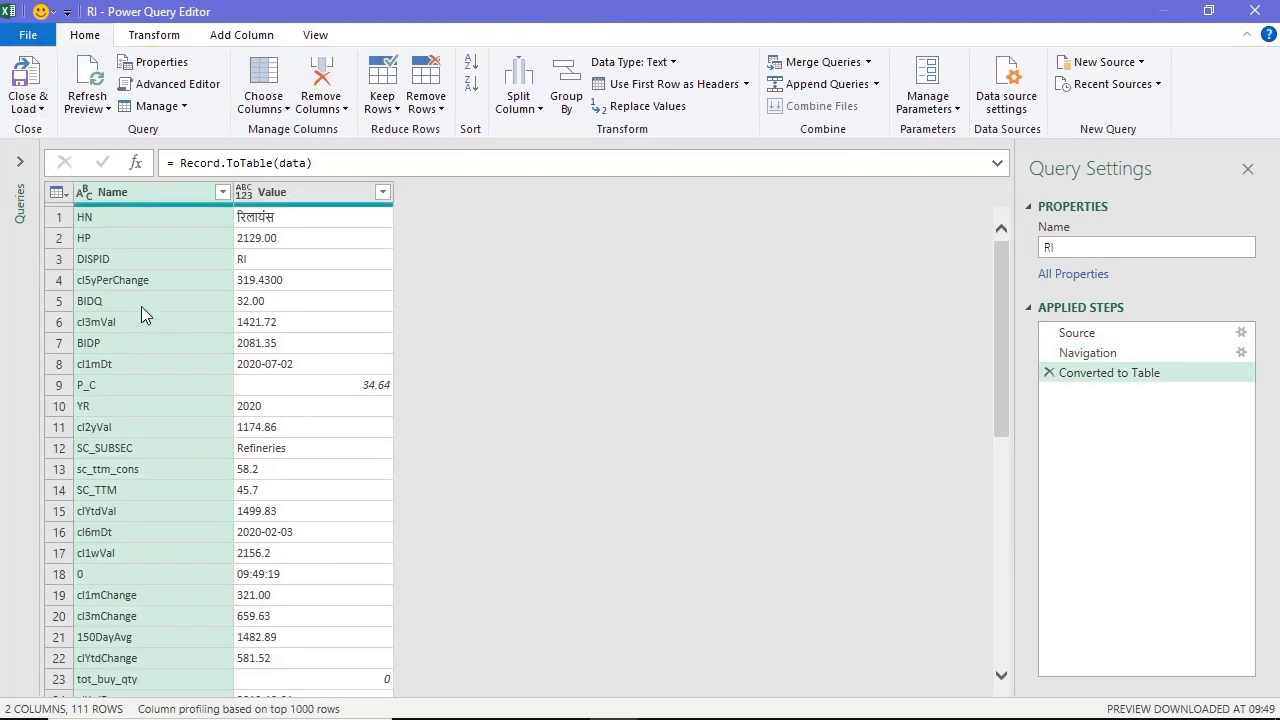
Step: Look through the field names and values across the rows of the converted table
scroll(208, 330, "down", 9)
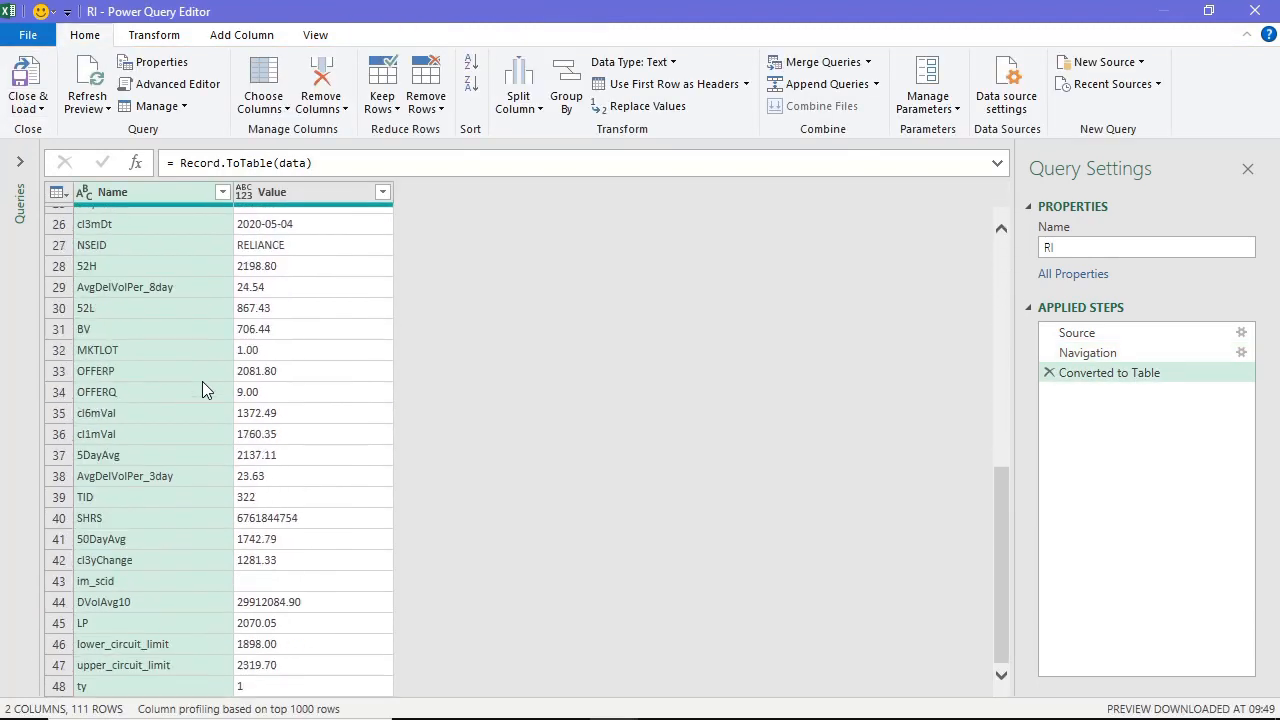
scroll(189, 446, "up", 9)
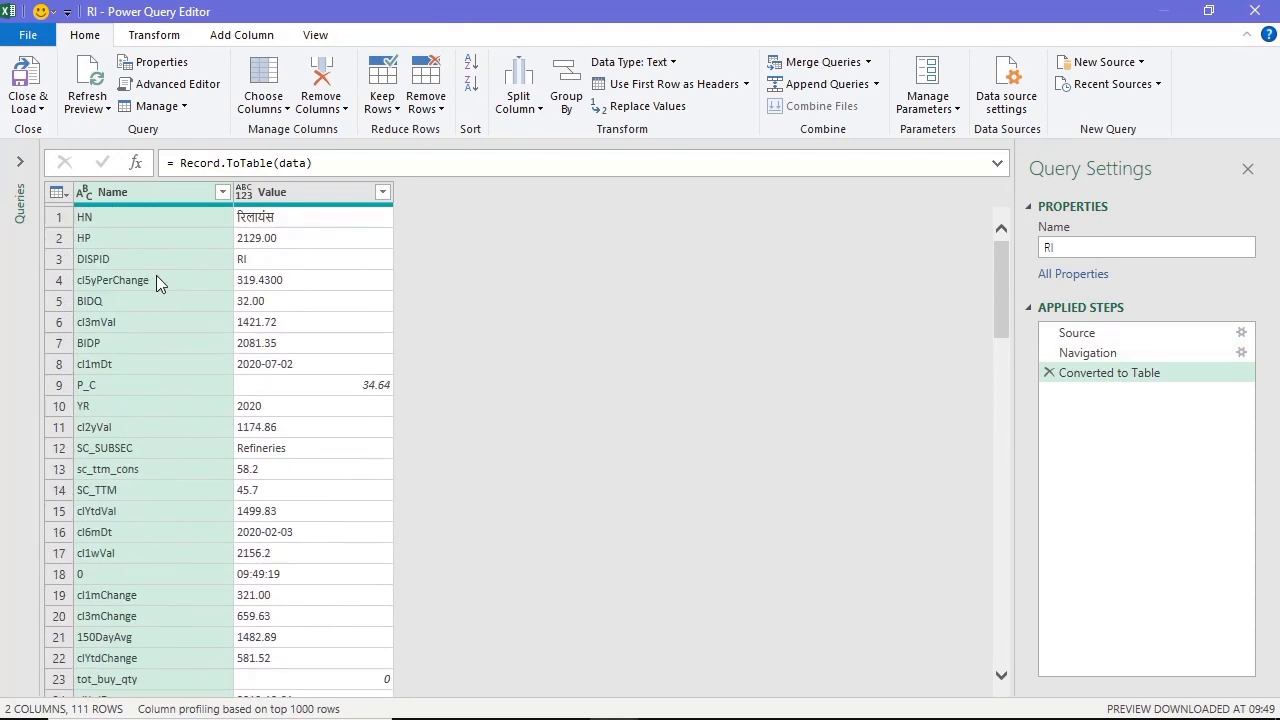
scroll(150, 285, "down", 3)
left_click(140, 363)
left_click(127, 447)
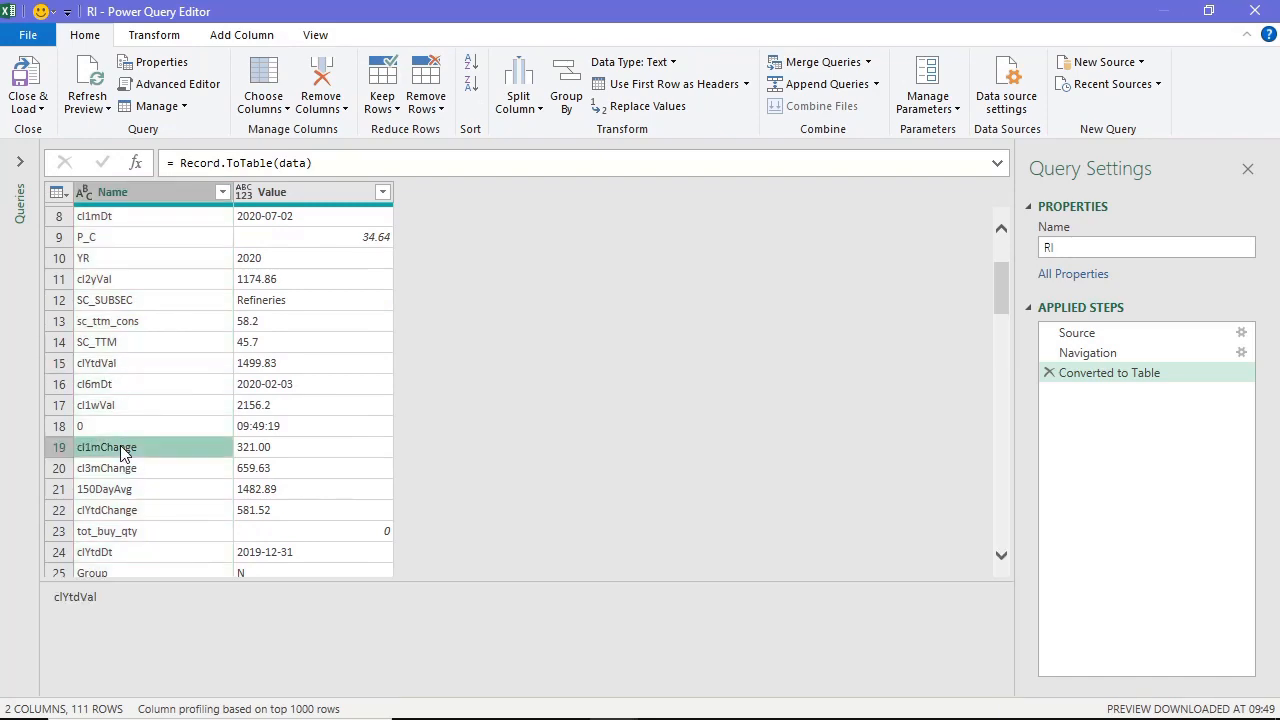
left_click(113, 299)
scroll(130, 320, "down", 4)
scroll(137, 341, "down", 12)
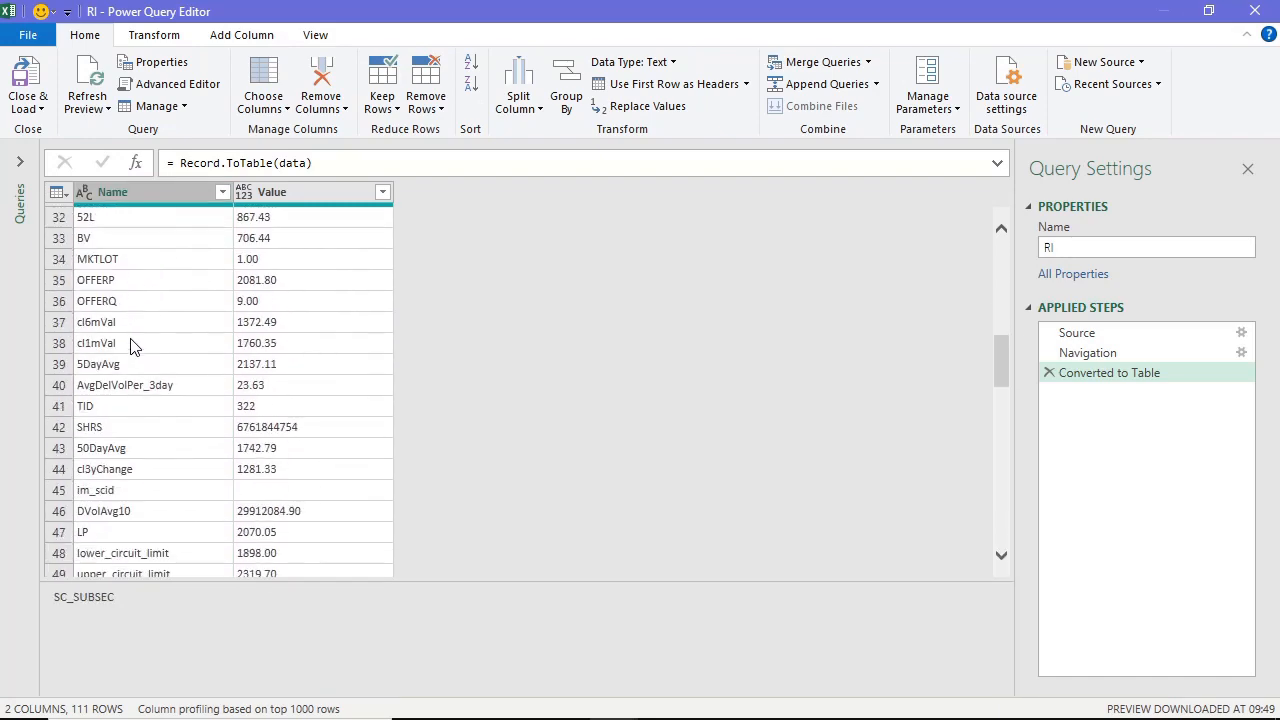
scroll(125, 410, "down", 4)
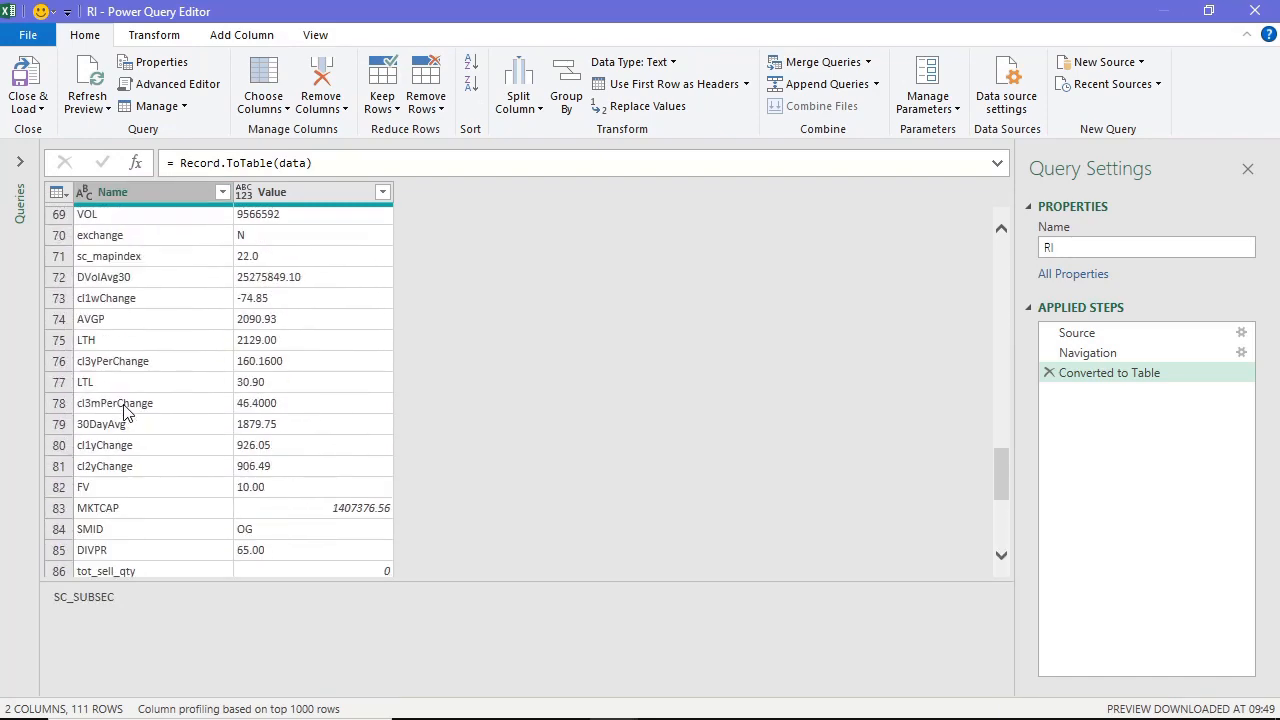
scroll(127, 412, "up", 20)
scroll(130, 418, "up", 3)
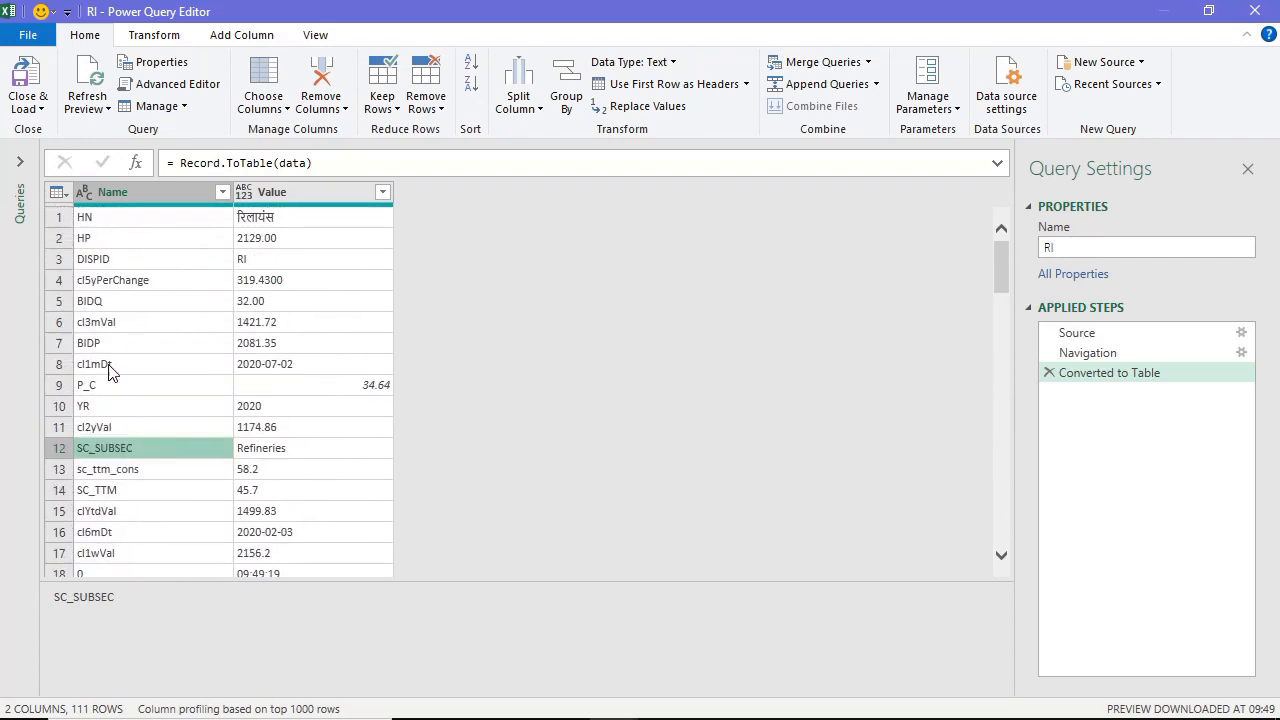
Step: Examine individual entries in the table's first rows, such as HN, HP, DISPID, cl5yPerChange, cl3mVal and BIDP
left_click(111, 215)
left_click(110, 262)
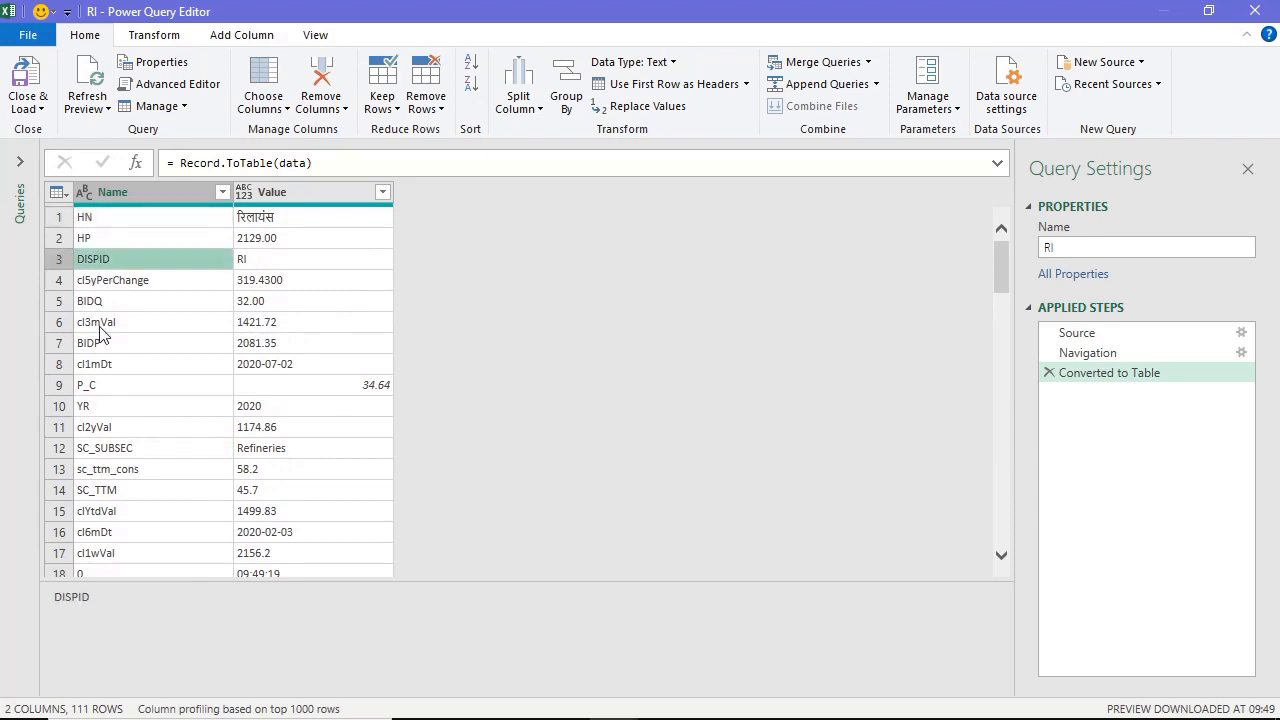
left_click(107, 345)
left_click(131, 284)
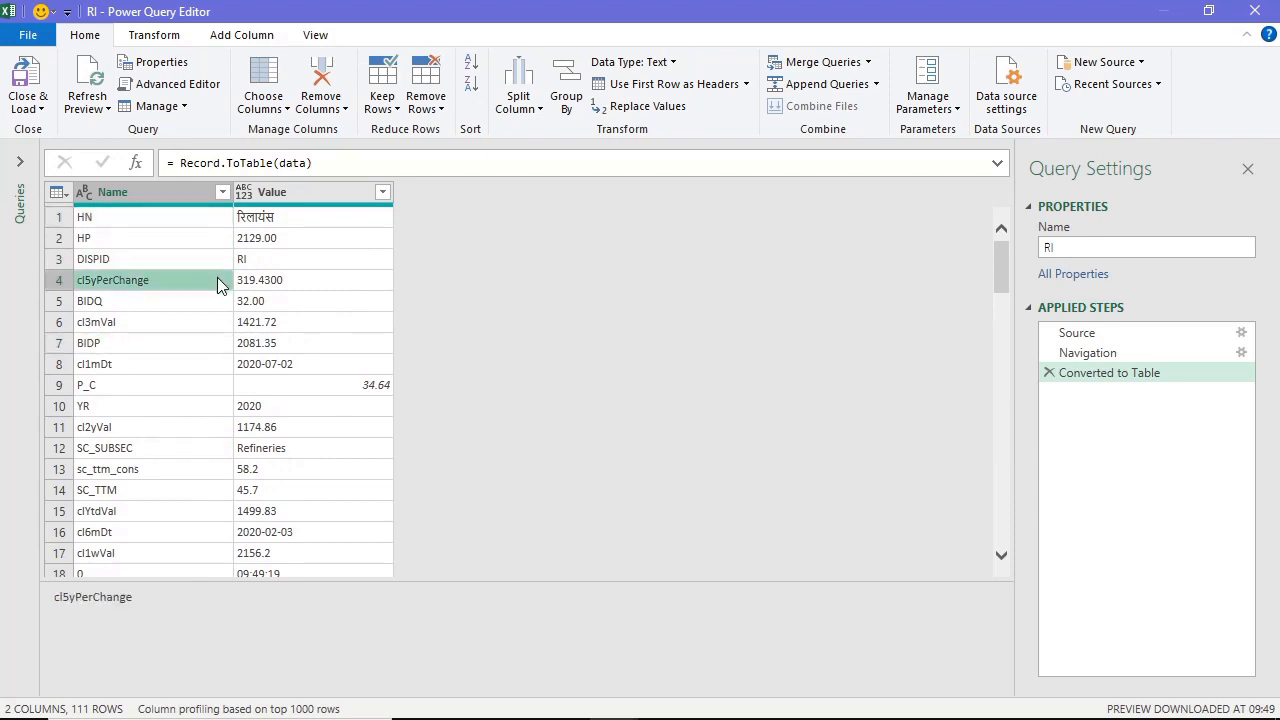
left_click(275, 266)
left_click(131, 287)
left_click(133, 237)
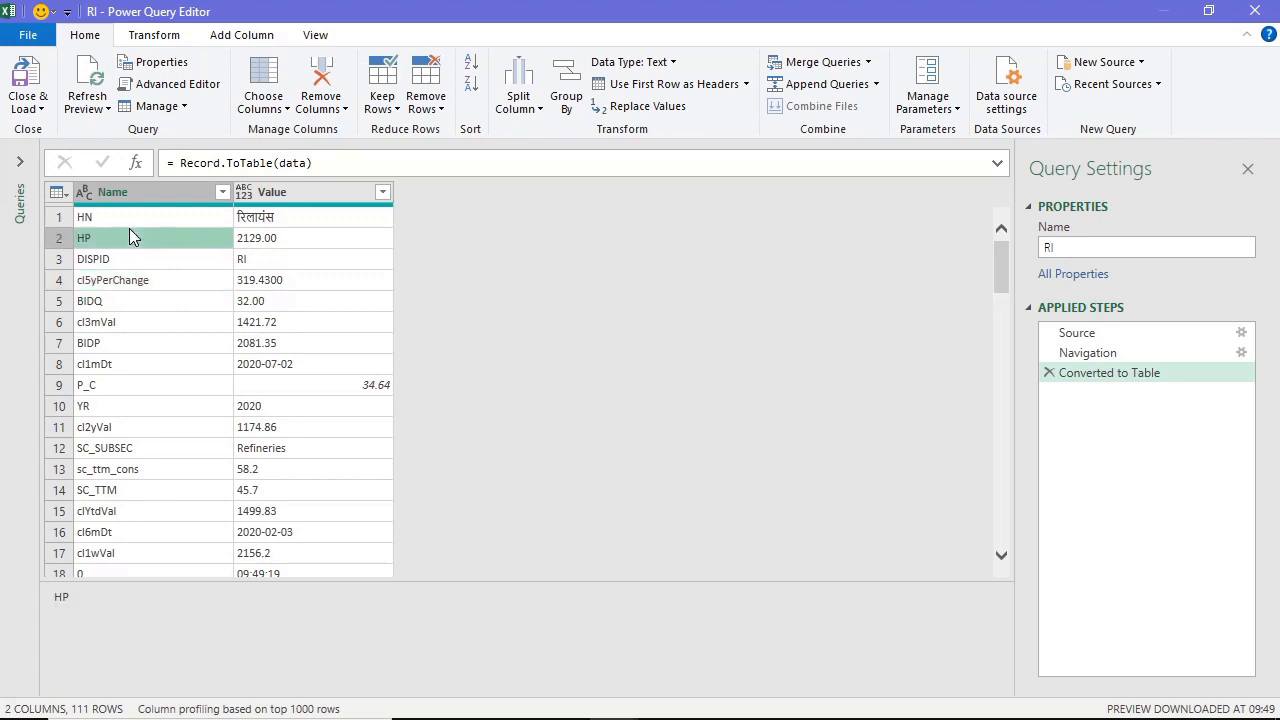
left_click(123, 322)
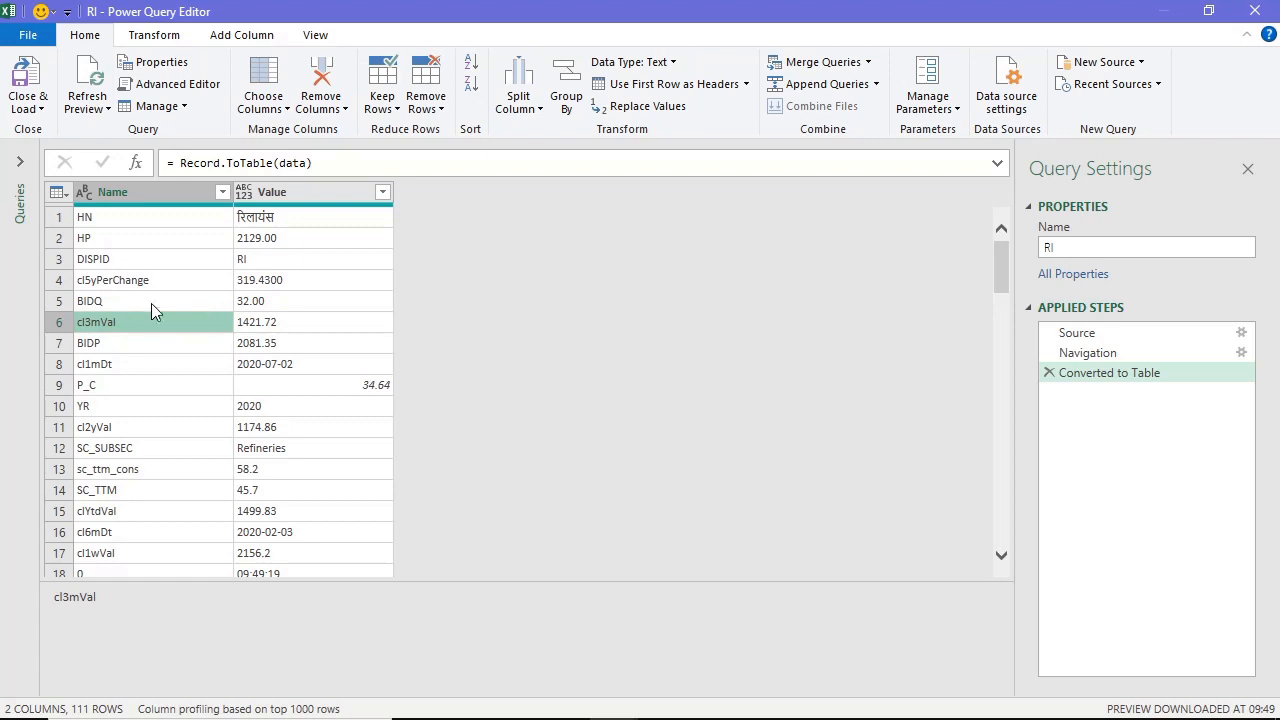
left_click(184, 236)
Step: Filter the Name column to exclude the row named 0
scroll(175, 285, "down", 2)
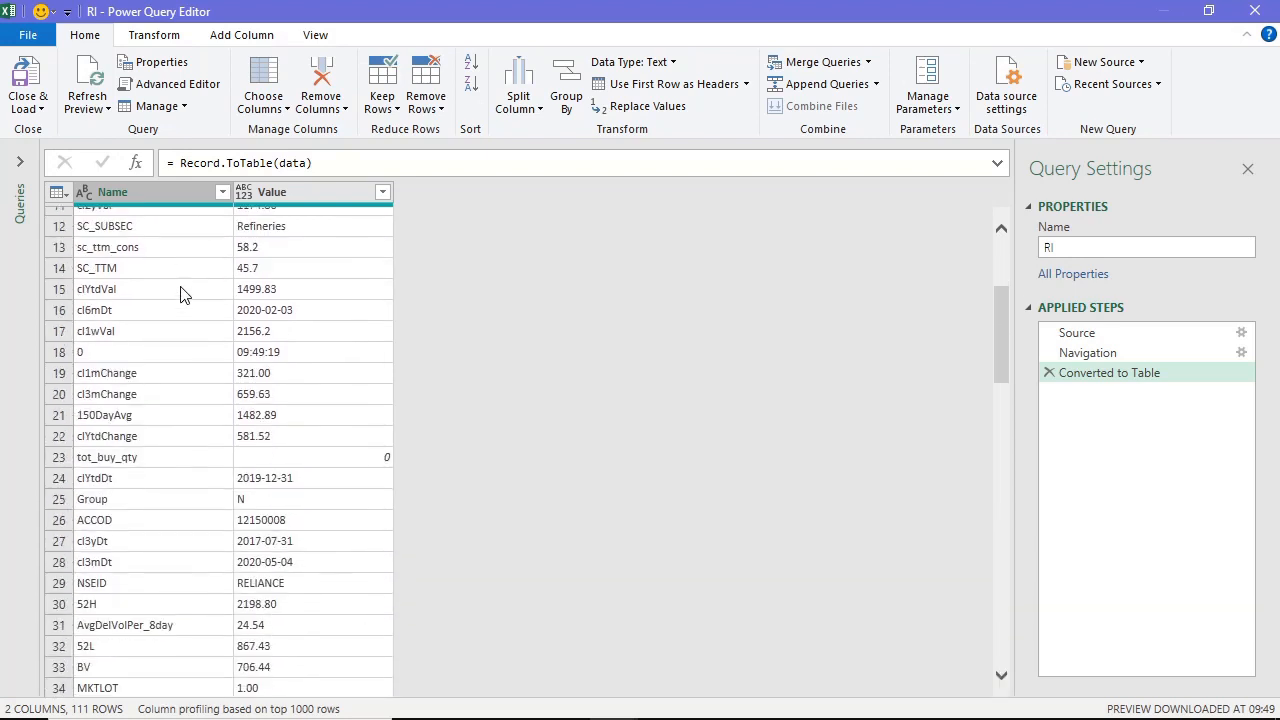
left_click(86, 356)
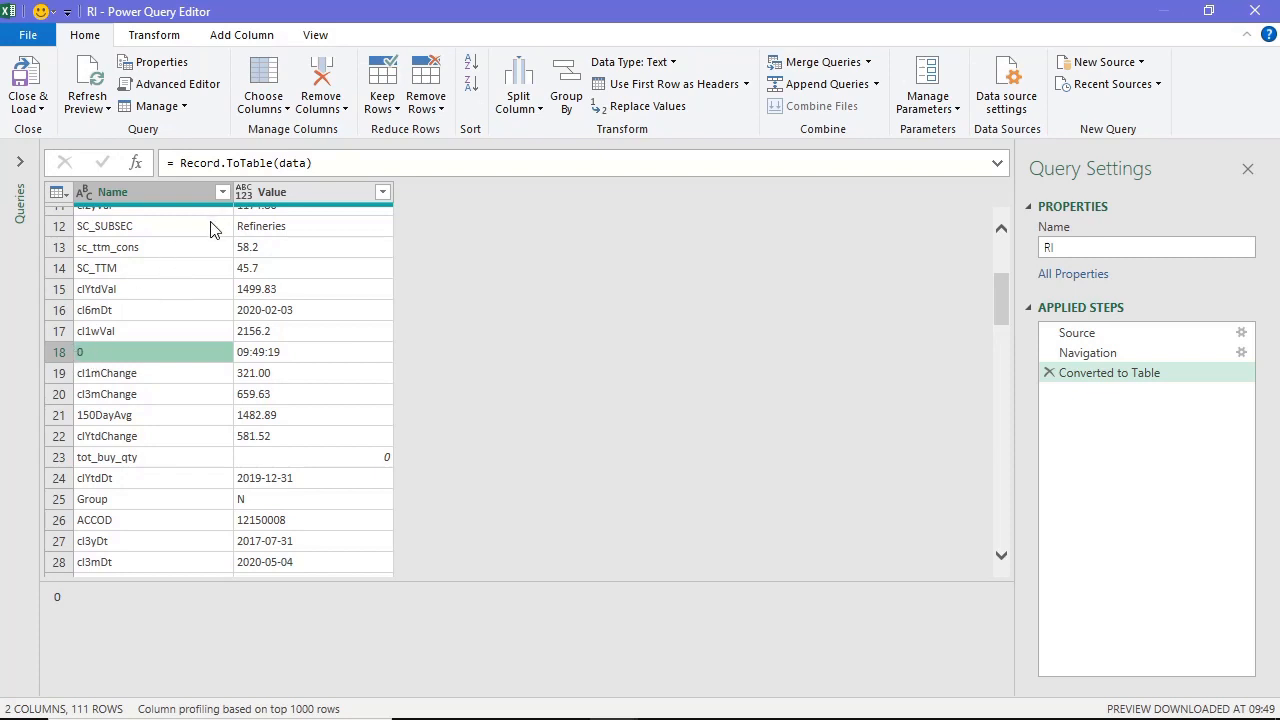
left_click(222, 192)
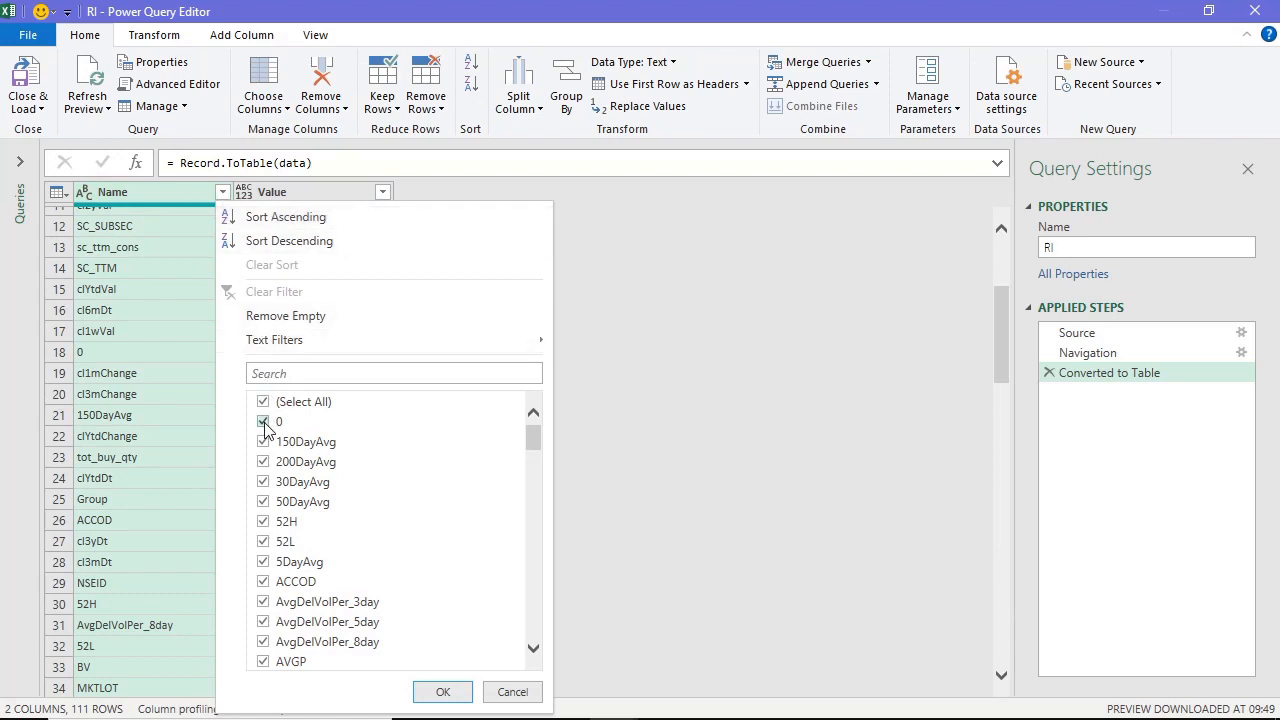
left_click(440, 693)
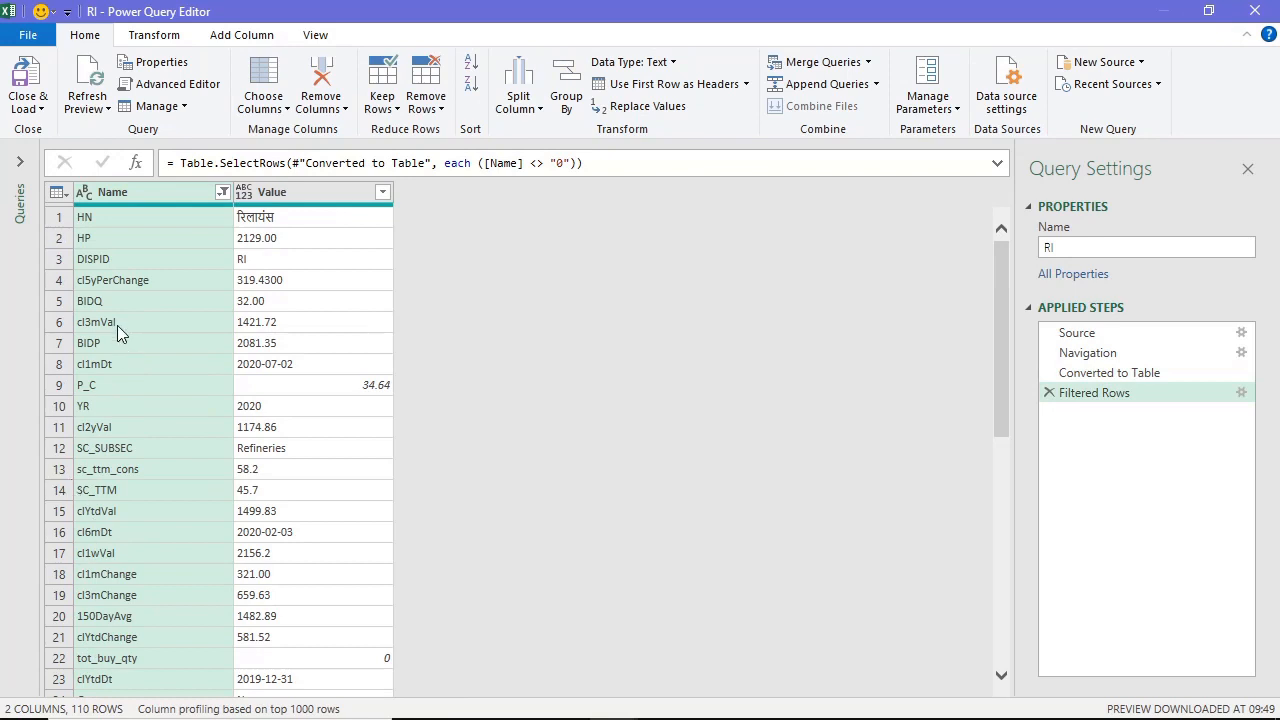
Step: Transpose the filtered table so the field names run across the first row
left_click(146, 220)
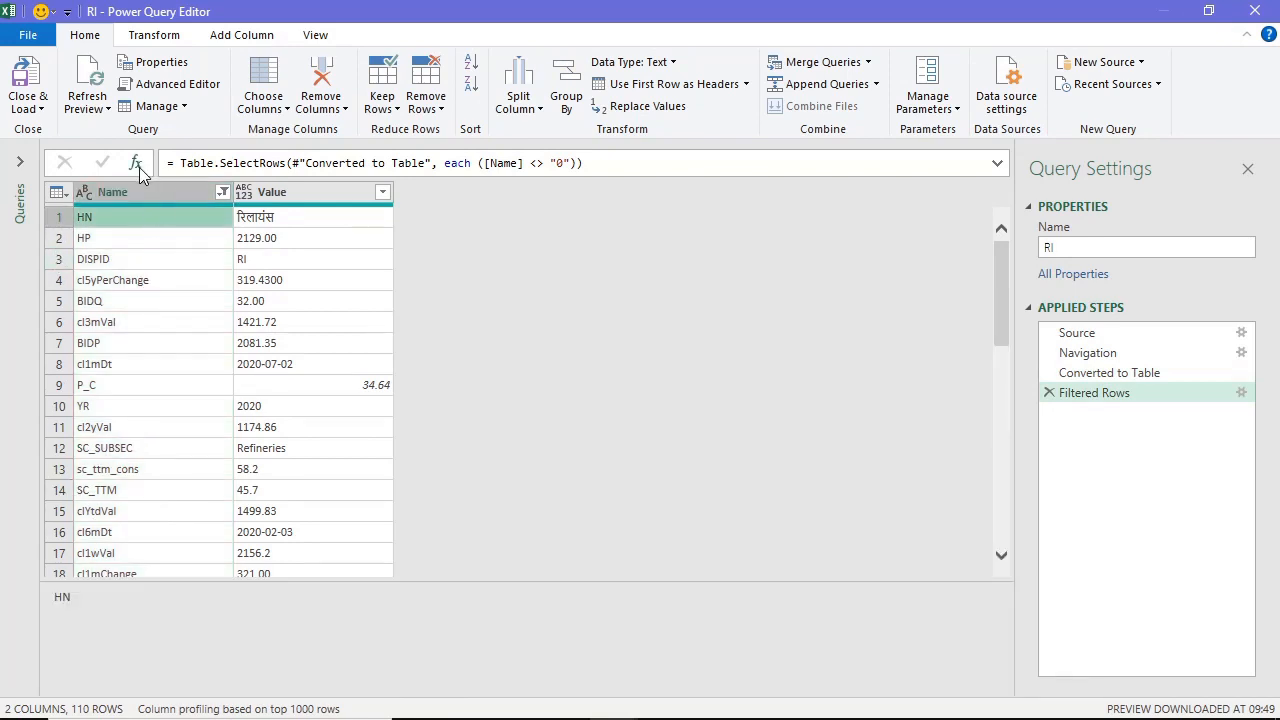
left_click(150, 38)
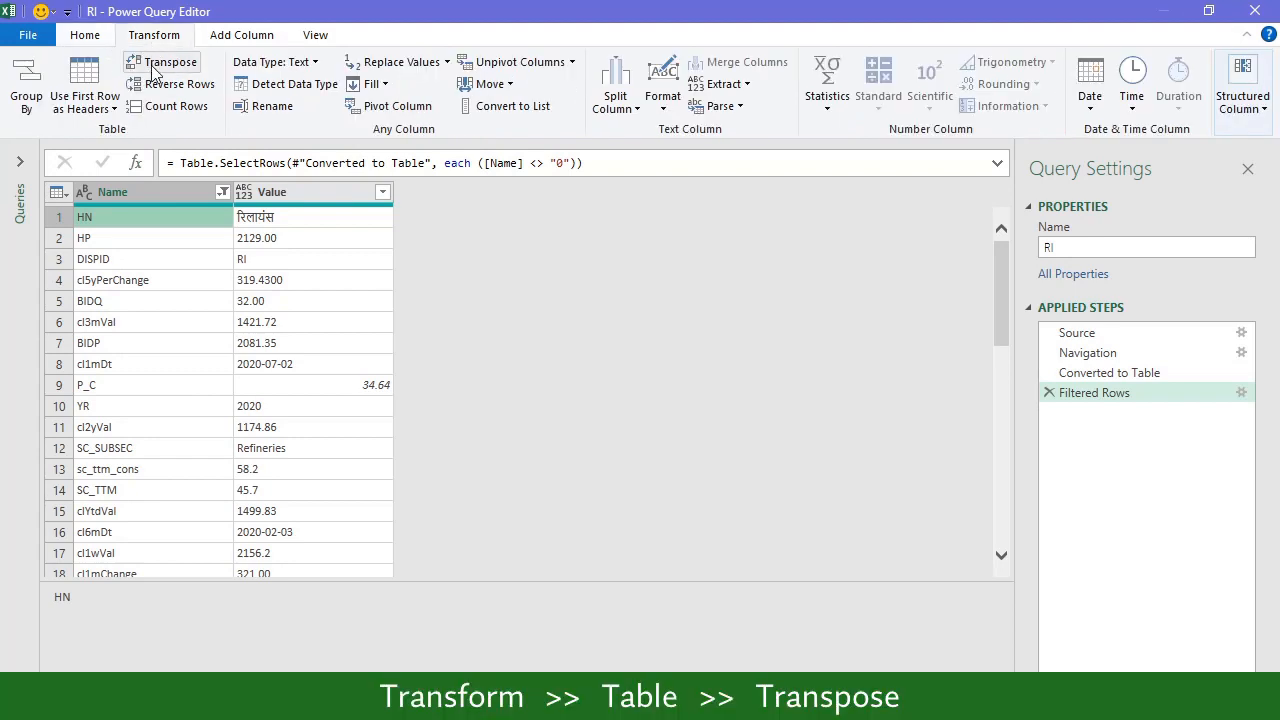
left_click(160, 64)
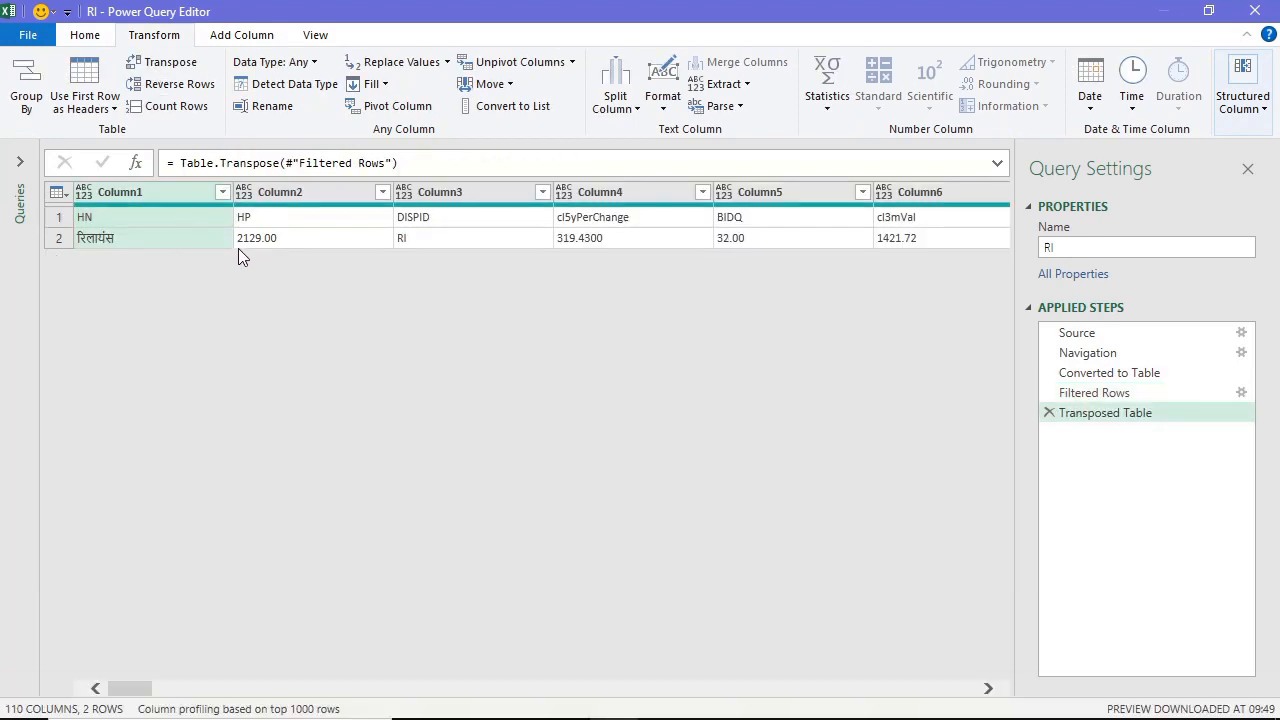
Step: Check the field names in the transposed table's first row and promote that row to column headers
left_click(268, 227)
left_click(64, 219)
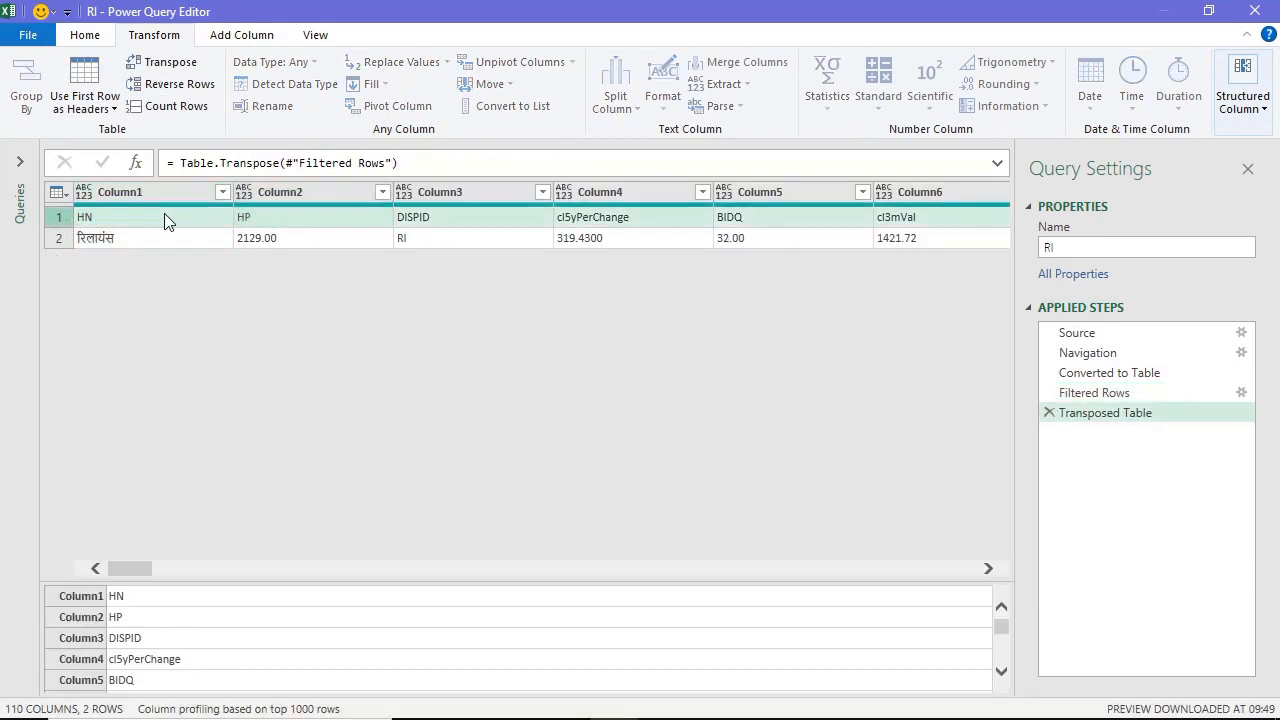
left_click(175, 225)
left_click(263, 224)
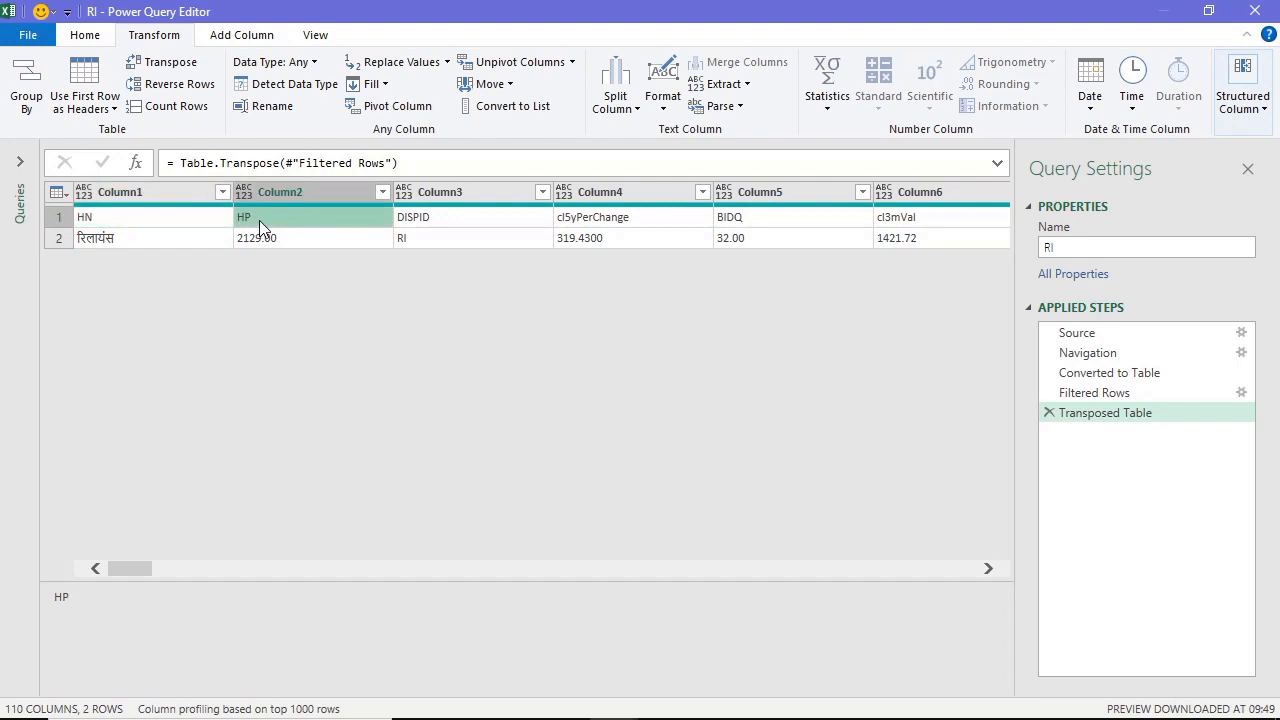
left_click(405, 225)
left_click(143, 219)
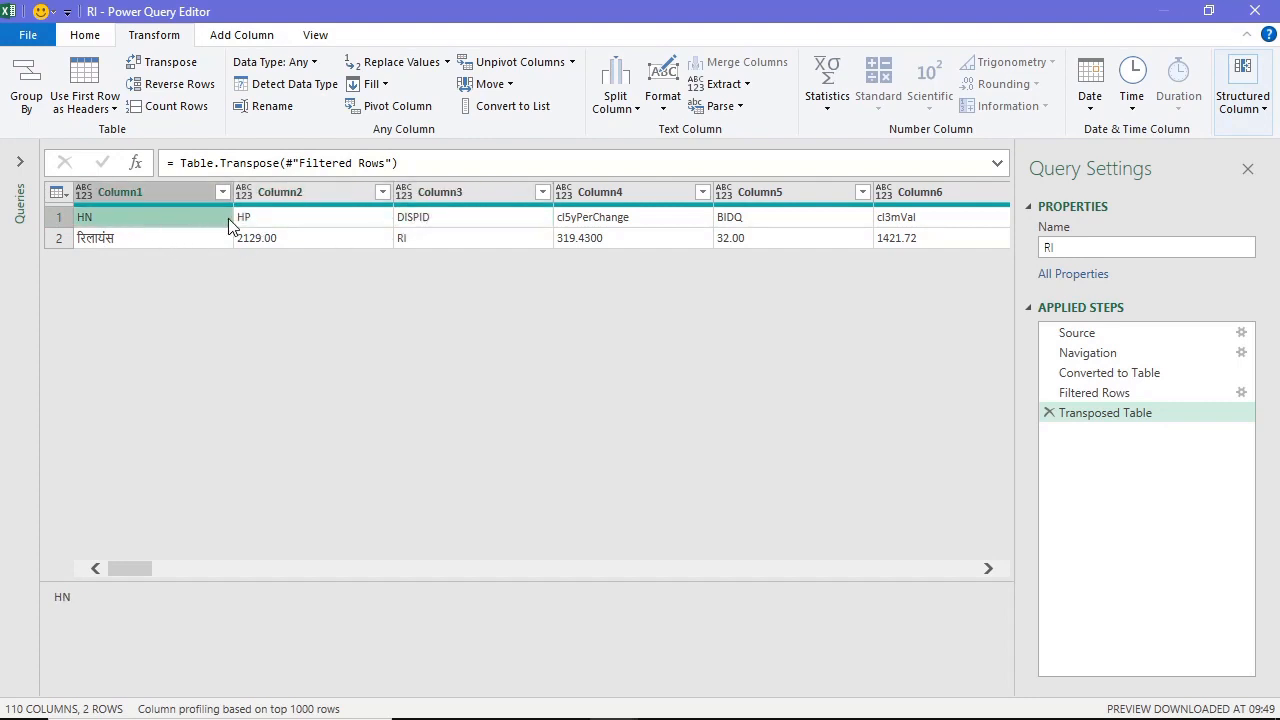
left_click(86, 110)
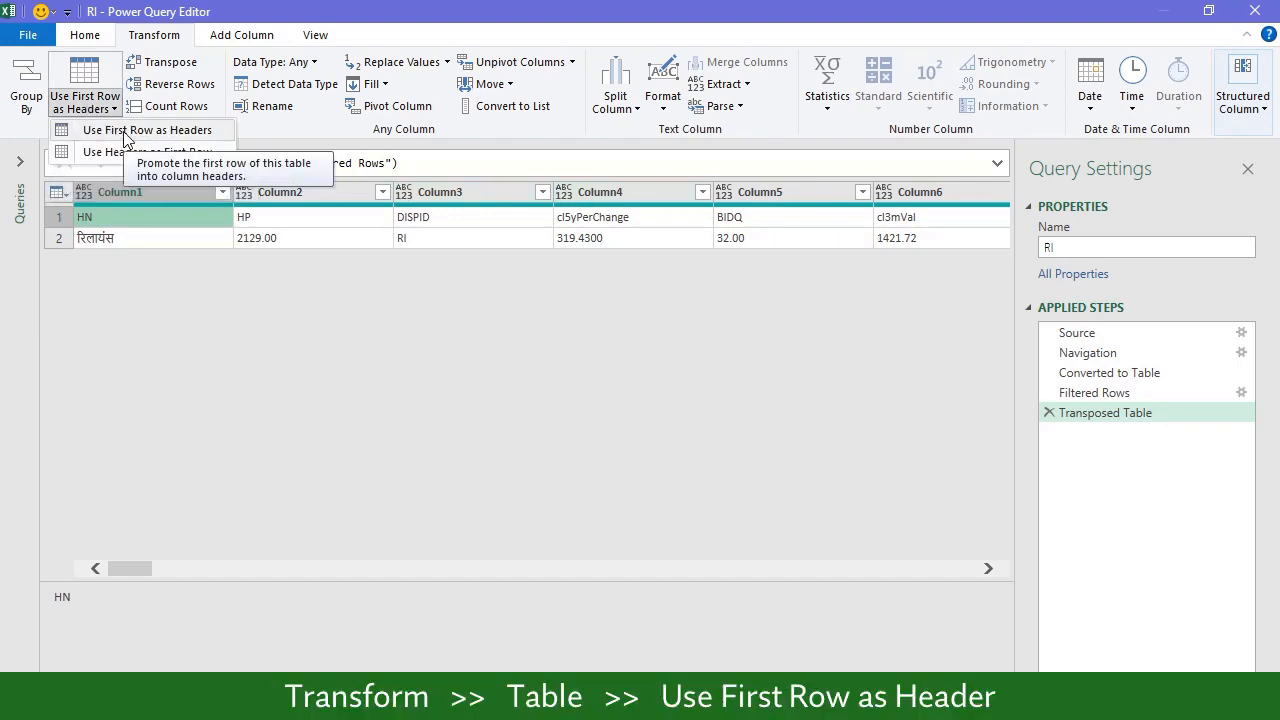
left_click(118, 138)
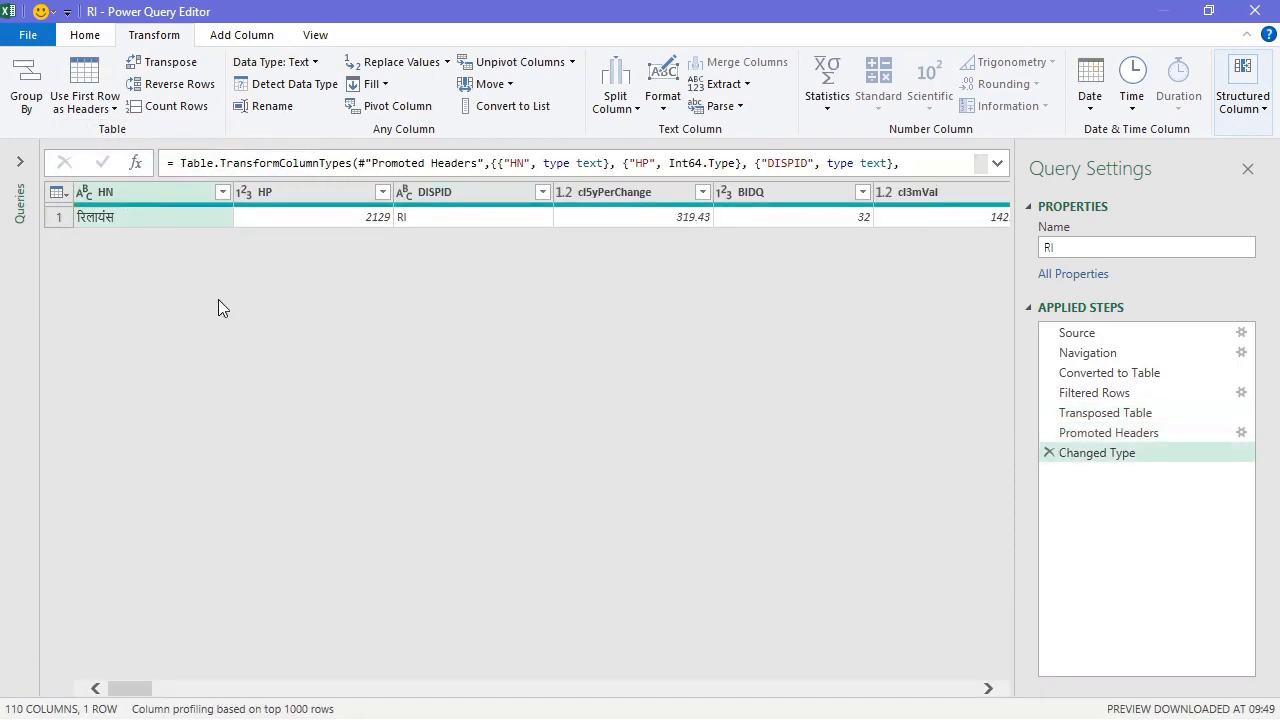
Step: Look across the resulting columns, then close the query editor and load the RI query into a worksheet
left_click_drag(129, 689, 458, 688)
left_click_drag(474, 630, 121, 717)
left_click(84, 38)
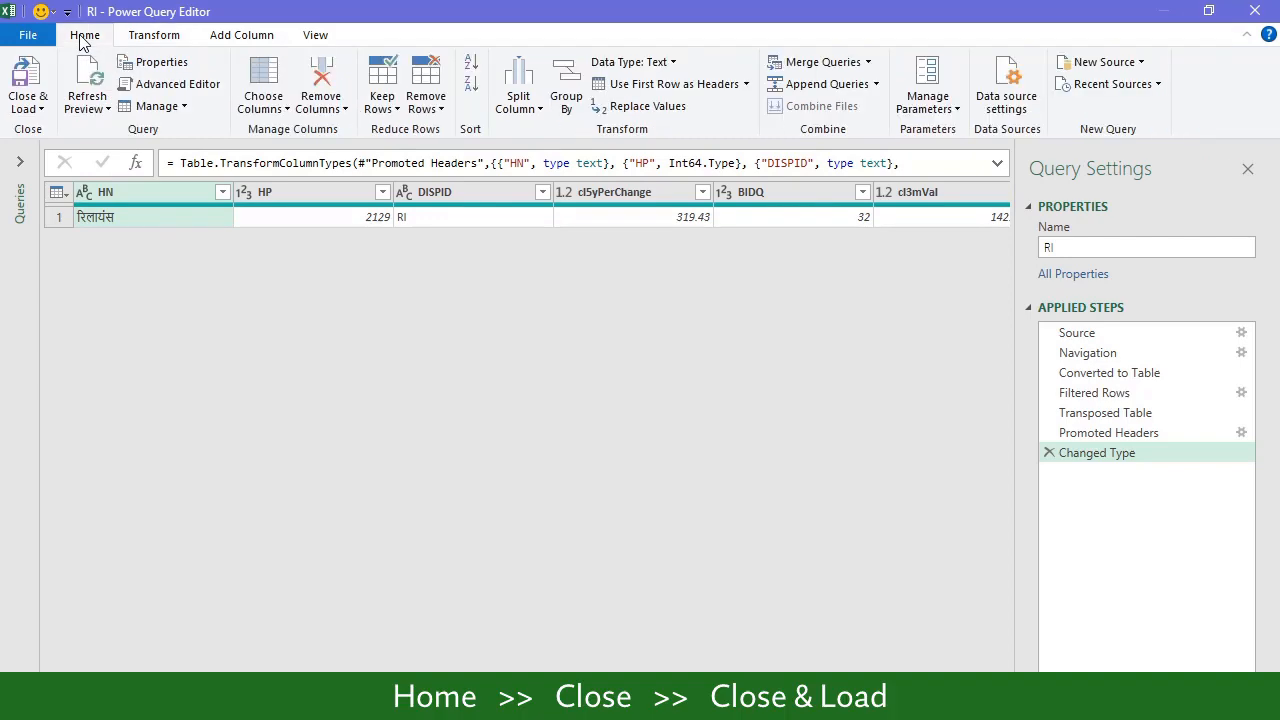
left_click(28, 78)
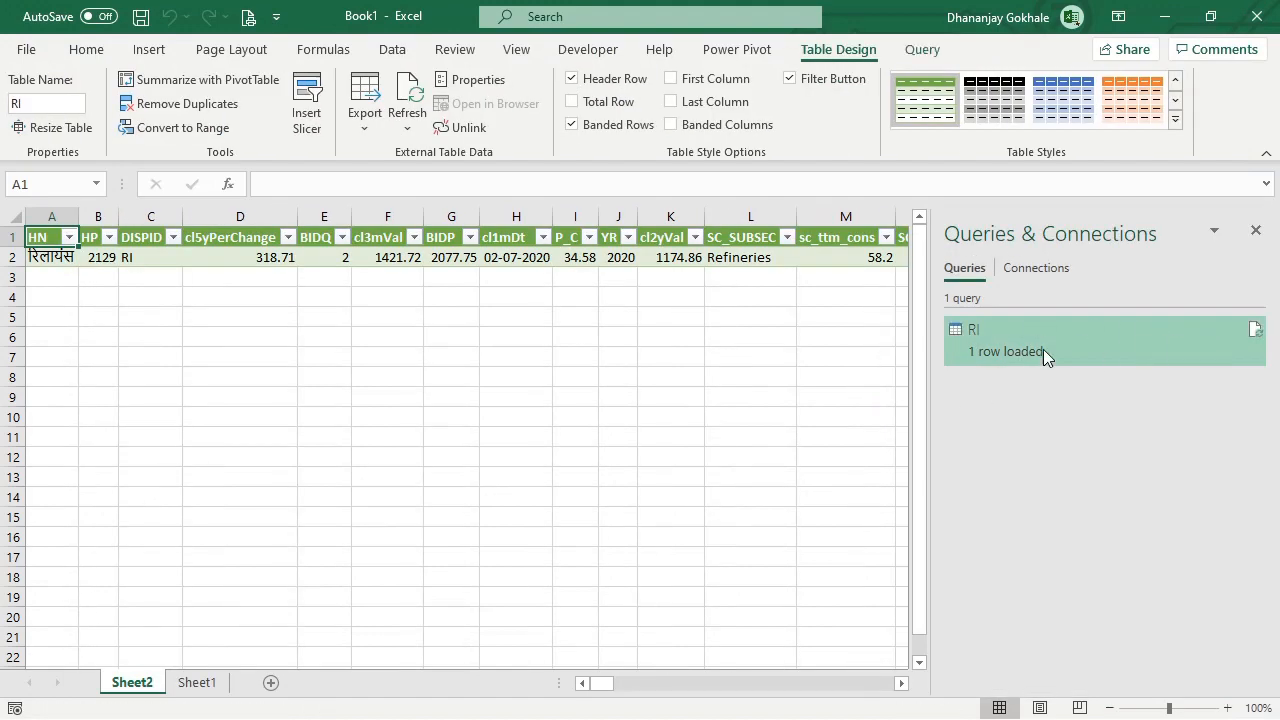
Step: Close Queries & Connections, return to cell A1 and enlarge the sheet view to 130%
left_click(1255, 230)
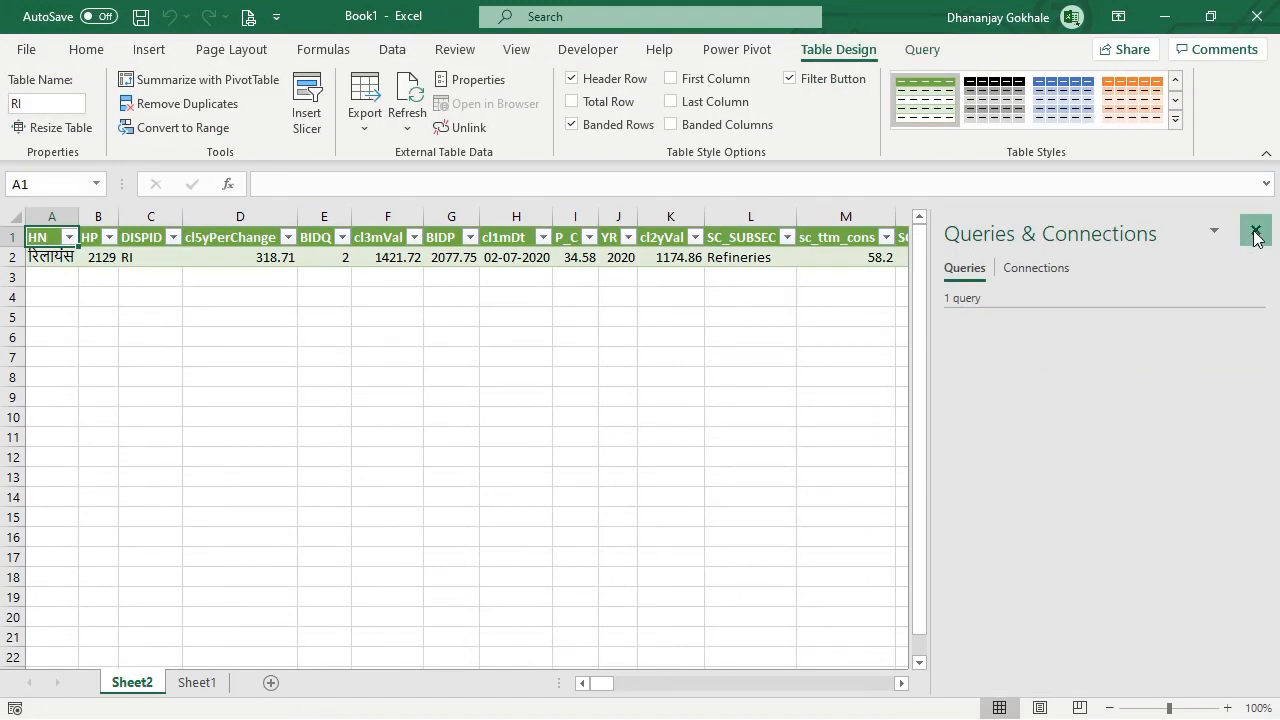
left_click(367, 379)
key("ctrl+Home")
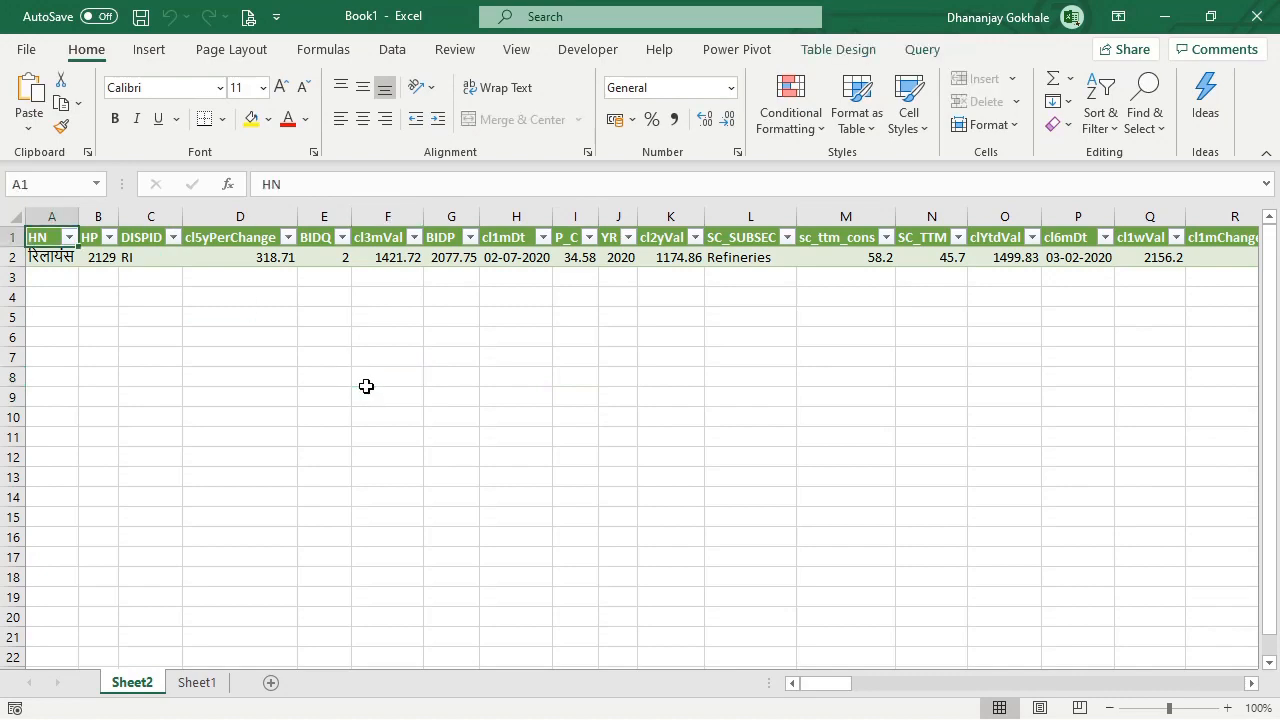
scroll(257, 391, "up", 1)
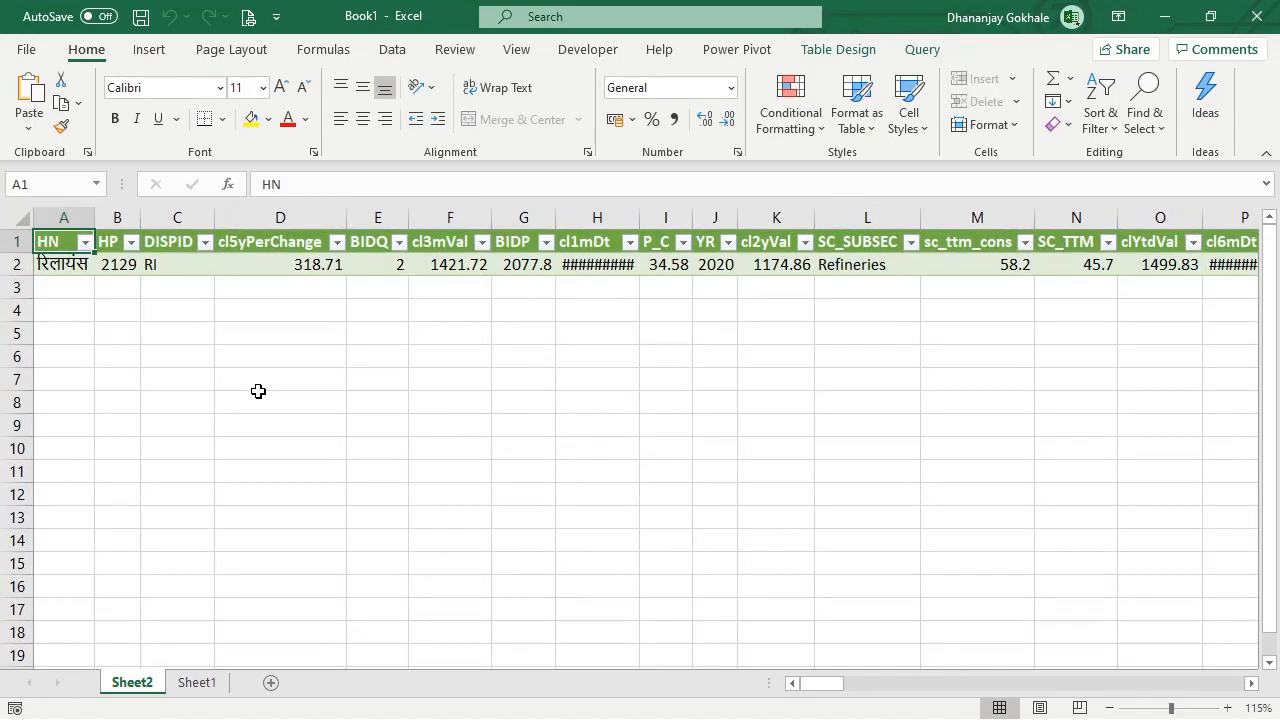
scroll(258, 391, "up", 1)
Step: Look across the imported table's columns from HN as far as the NSEID field and check its value in the data row
key("Right")
key("Right")
key("Right")
key("Right")
key("Right")
key("Right")
key("Right")
key("Right")
key("Right")
key("Right")
key("Right")
key("Right")
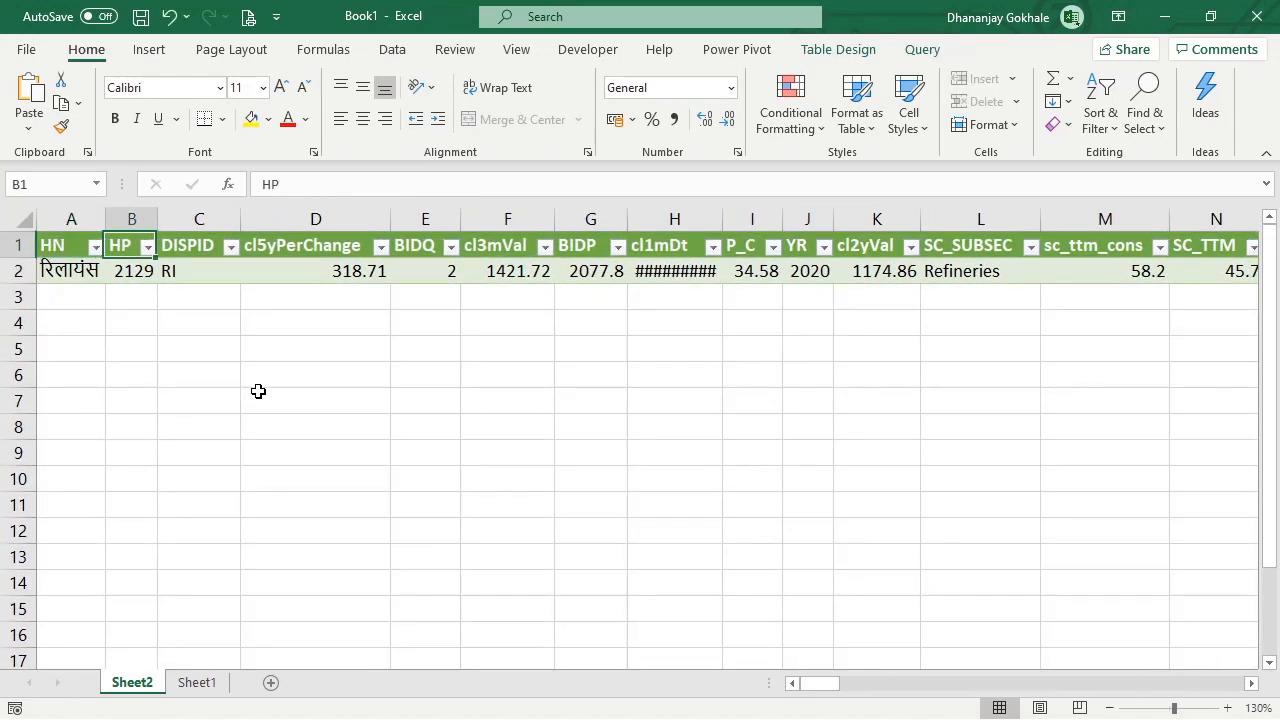
key("Right")
key("Right")
key("Right")
key("Right")
key("Right")
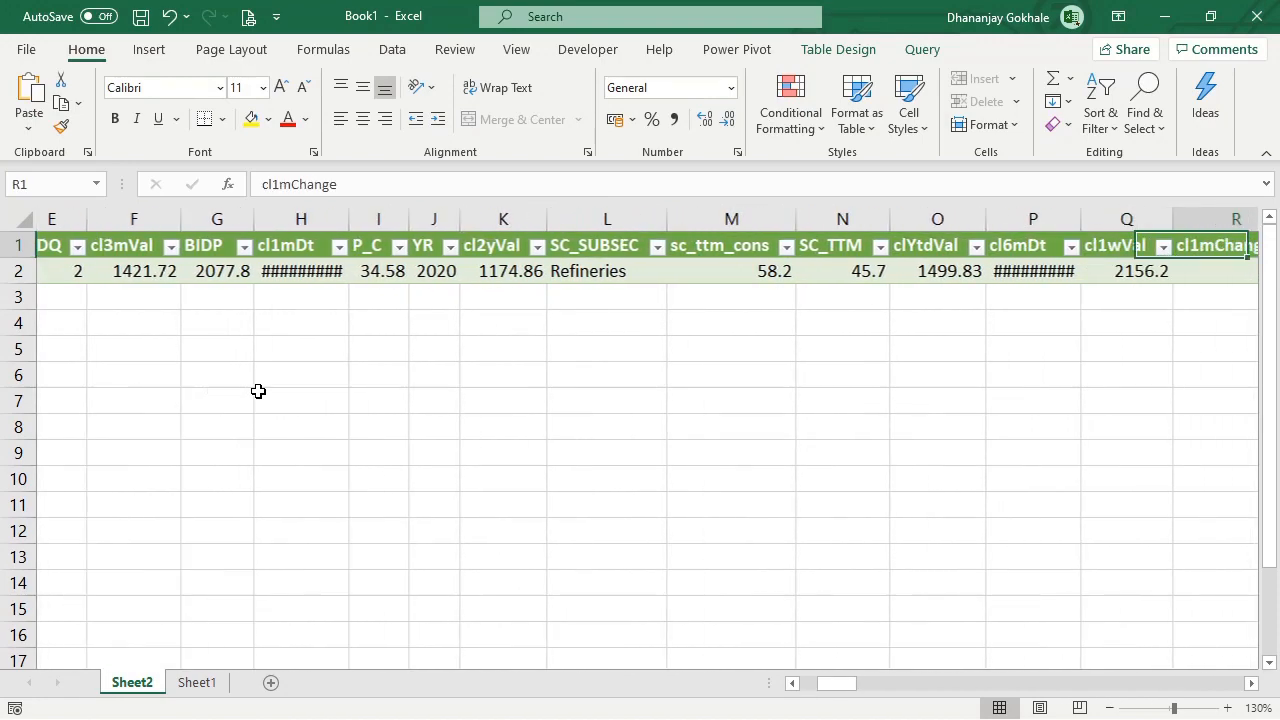
scroll(609, 340, "down", 1)
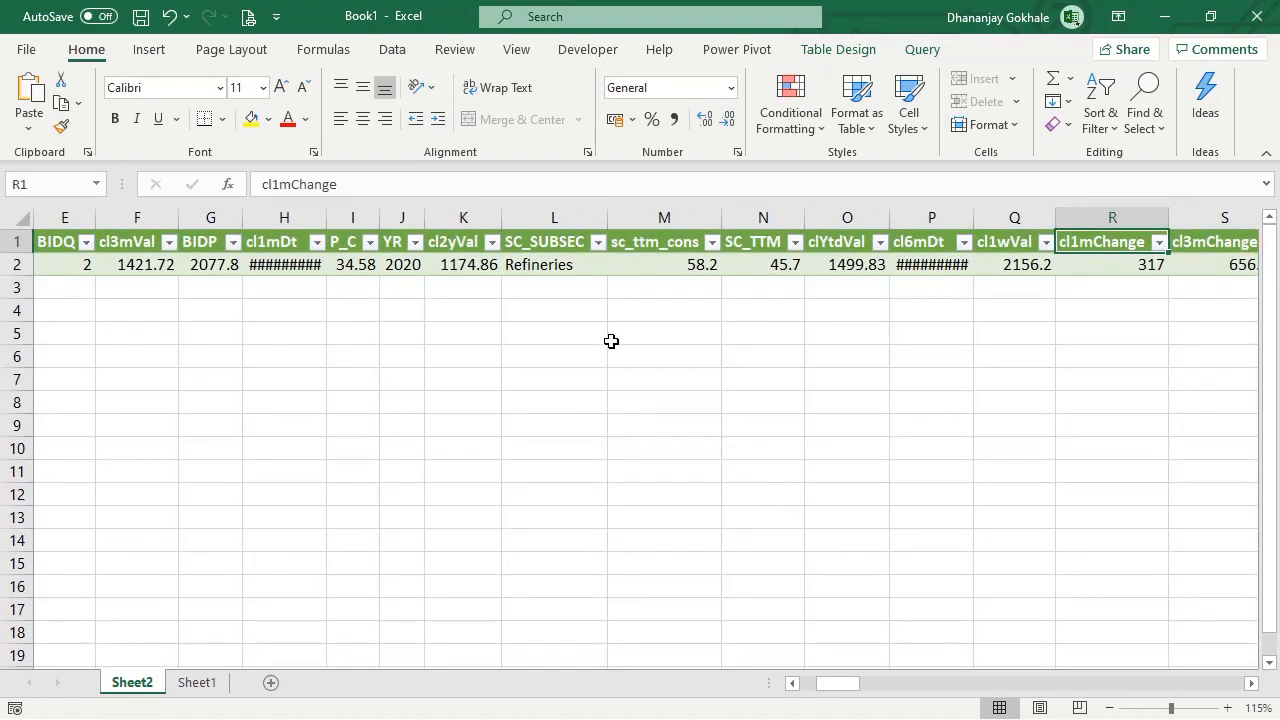
scroll(611, 341, "down", 1)
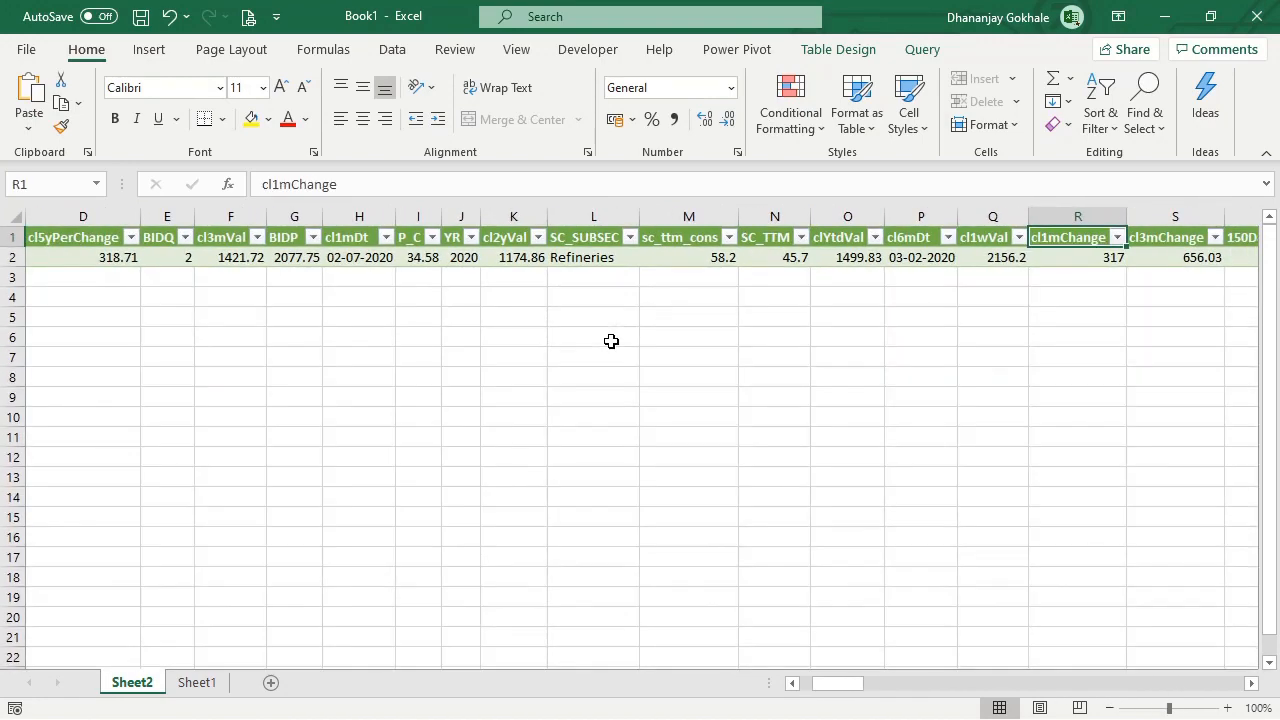
key("Right")
key("Right")
key("Right")
key("Right")
key("Right")
key("Right")
key("Right")
key("Right")
key("Right")
key("Right")
key("Right")
key("Right")
key("Right")
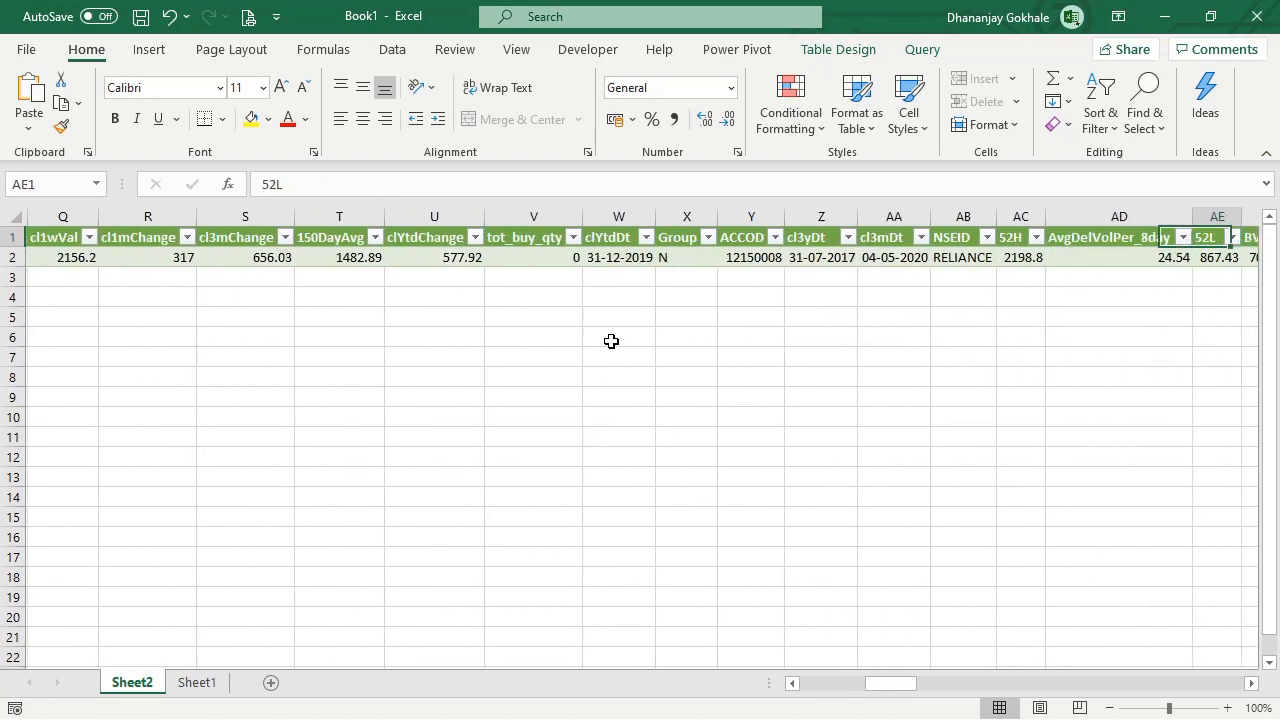
key("Left")
left_click(948, 242)
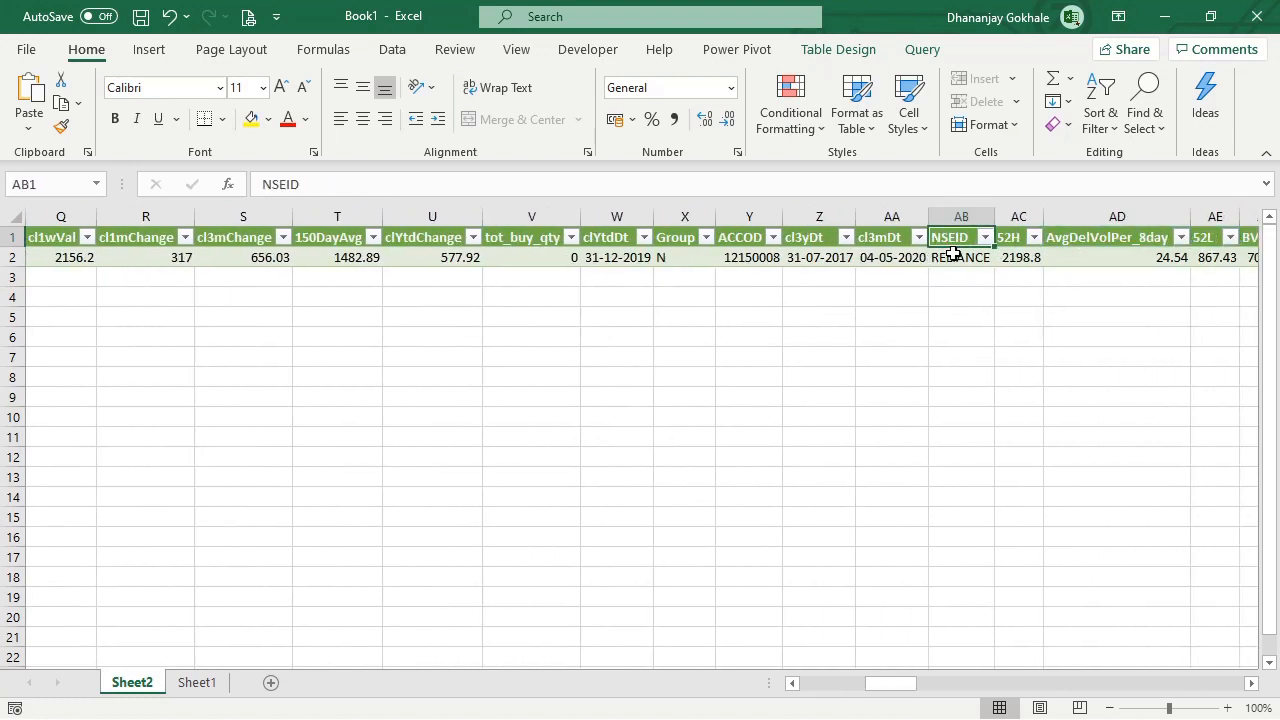
left_click(954, 258)
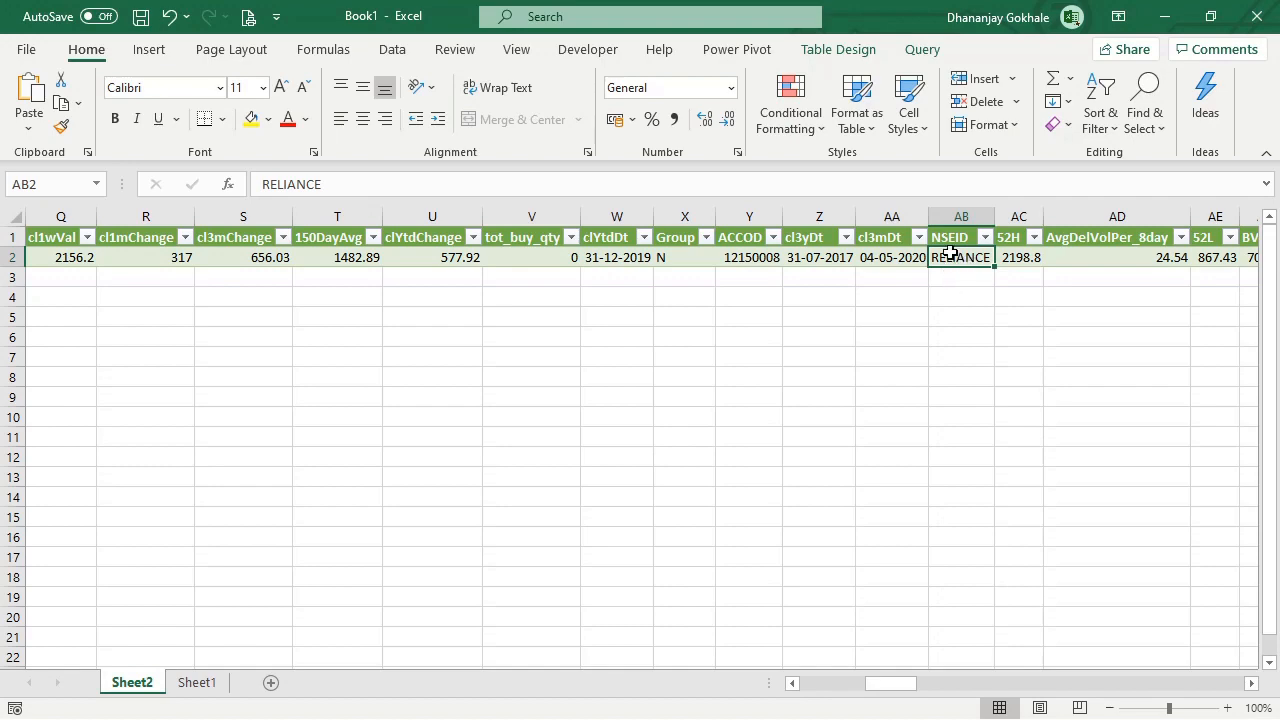
Step: Look through the remaining field headers beyond NSEID to find the pricecurrent column
key("Up")
key("Right")
key("Right")
key("Right")
key("Right")
key("Right")
key("Right")
key("Right")
key("Right")
key("Right")
key("Right")
key("Right")
key("Right")
key("Right")
key("Right")
key("Right")
key("Right")
key("Right")
key("Right")
key("Right")
key("Right")
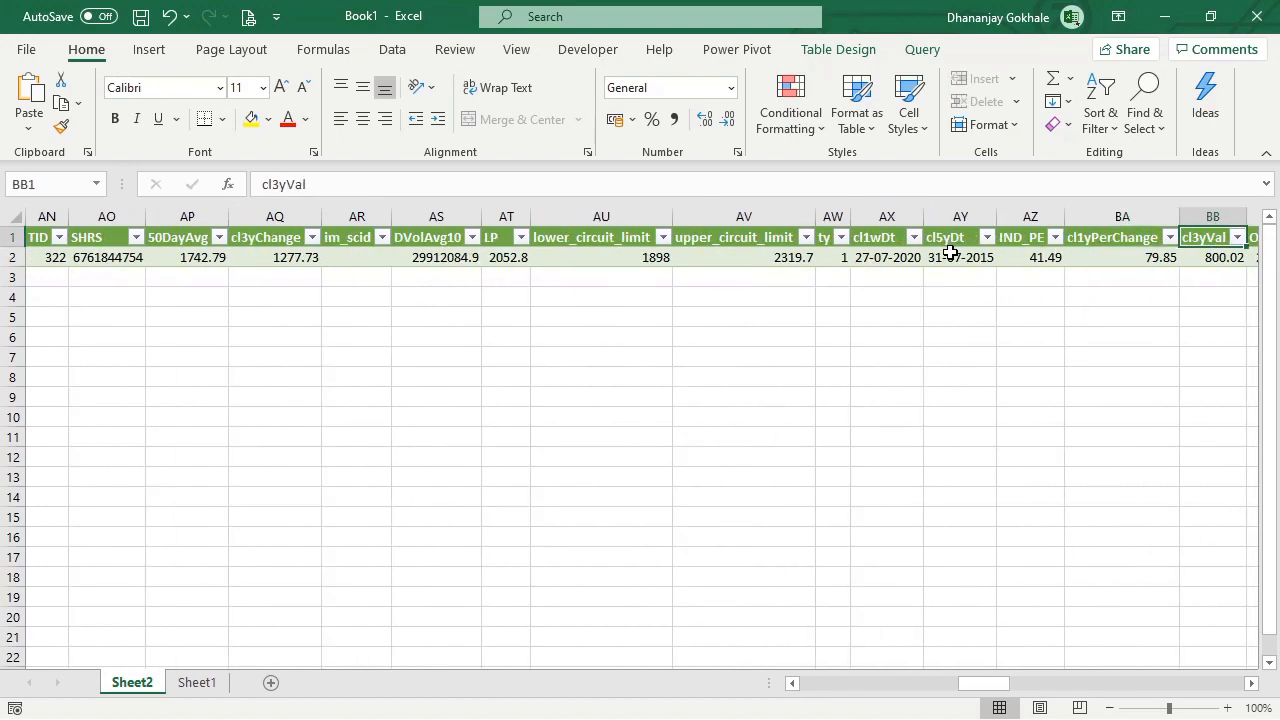
key("Right")
key("Right")
key("Right")
key("Right")
key("Right")
key("Right")
key("Right")
key("Right")
key("Right")
key("Right")
key("Right")
key("Right")
key("Right")
key("Right")
key("Right")
key("Right")
key("Right")
key("Right")
key("Right")
key("Right")
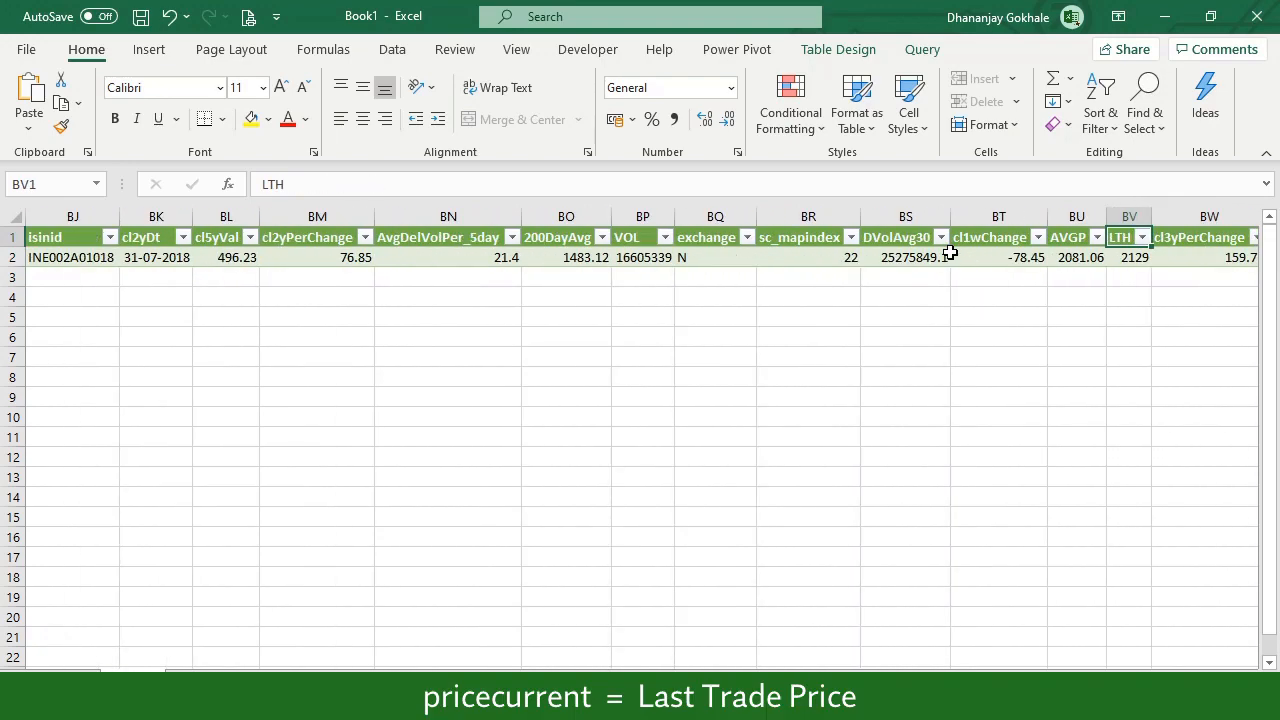
key("Right")
key("Right")
key("Right")
key("Right")
key("Right")
key("Right")
key("Right")
key("Right")
key("Right")
key("Right")
key("Right")
key("Right")
key("Right")
key("Right")
key("Right")
key("Right")
key("Right")
key("Right")
key("Right")
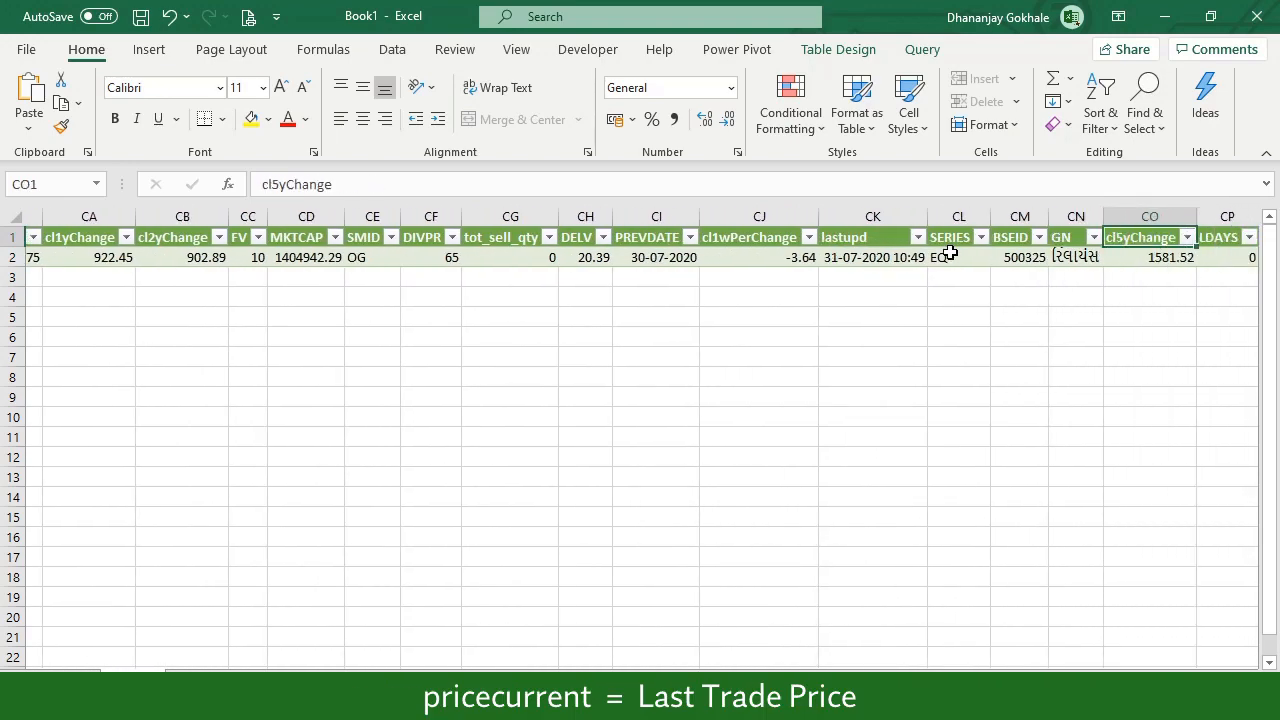
key("Right")
key("Right")
key("Right")
key("Right")
key("Right")
key("Right")
key("Right")
key("Right")
key("Right")
key("Right")
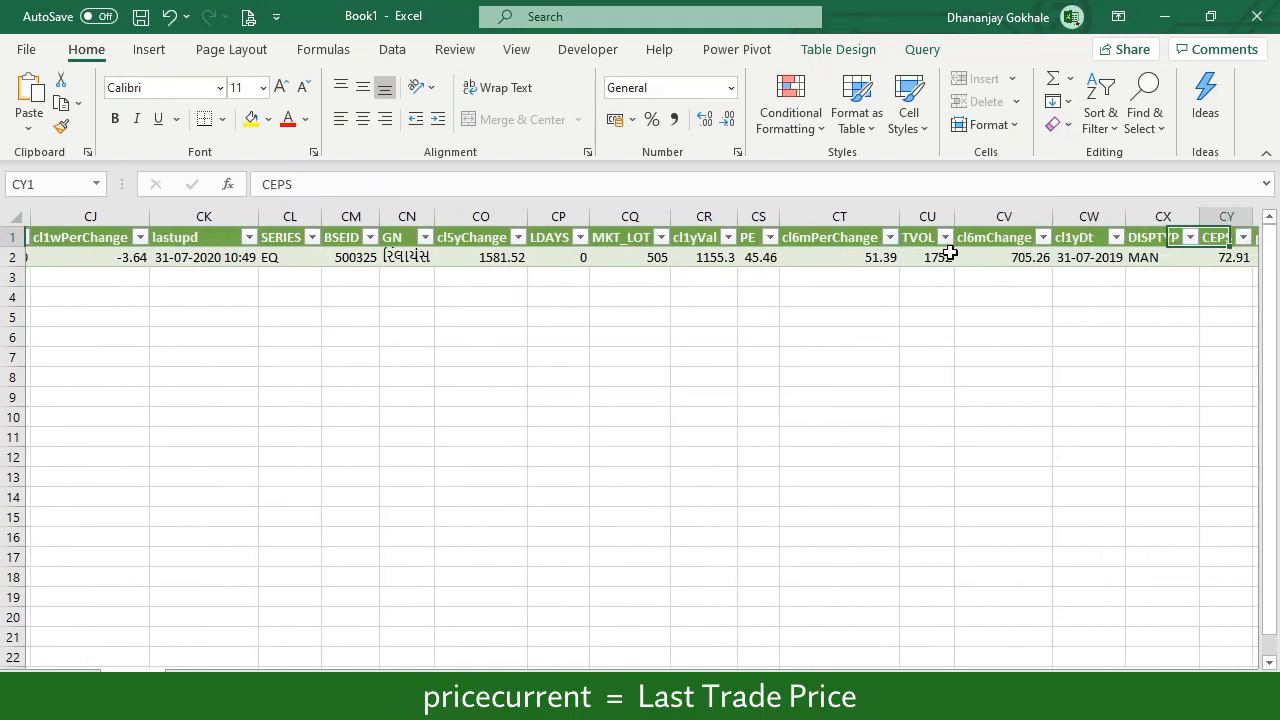
key("Right")
Step: Enlarge the sheet view to 130% and examine the fields from pricecurrent to pricechange, returning to the pricecurrent value
scroll(1032, 333, "up", 1)
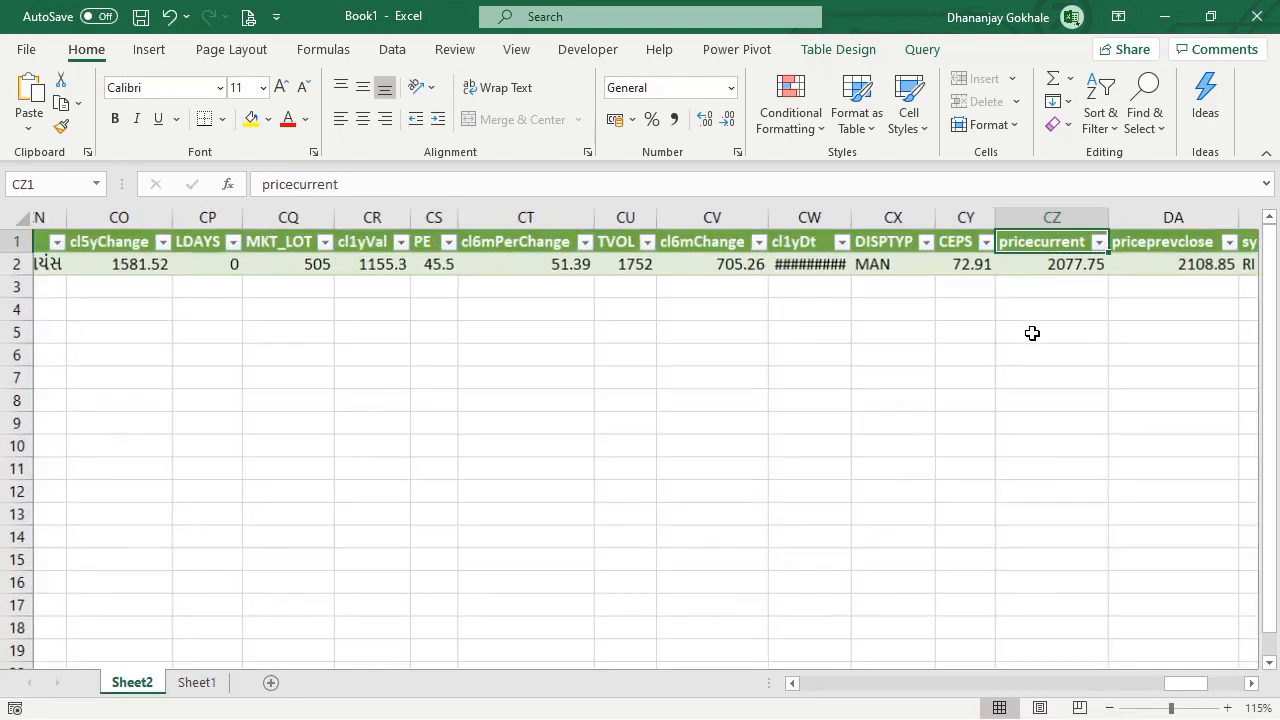
scroll(1032, 333, "up", 1)
key("Right")
key("Right")
key("Right")
key("Right")
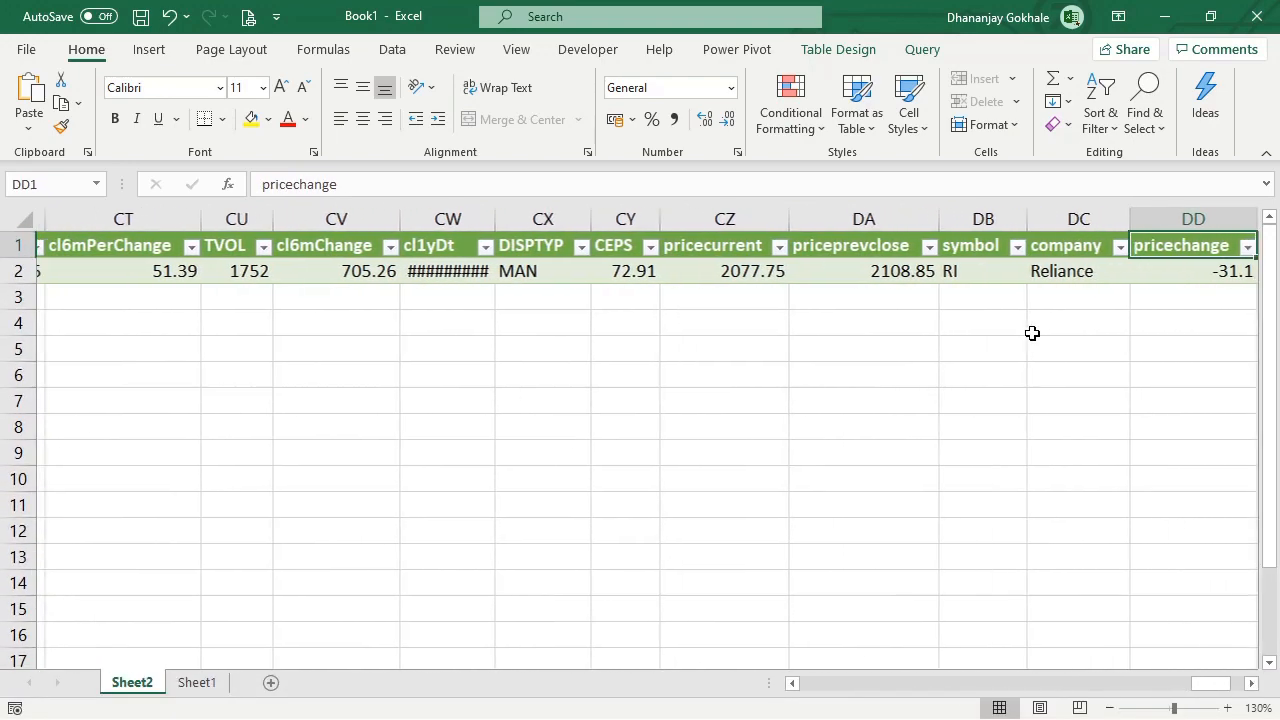
key("Left")
left_click(721, 276)
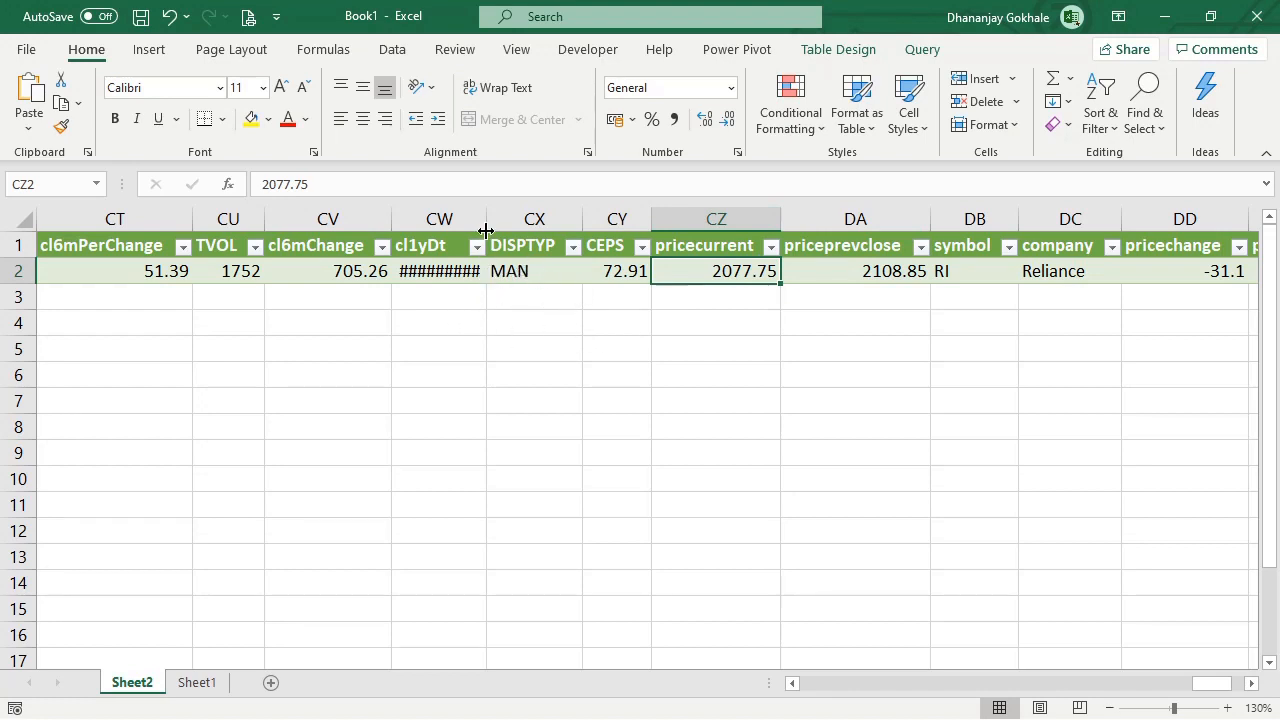
Step: Widen the cl1yDt column so its date fits and refresh the imported price table
left_click_drag(486, 220, 502, 222)
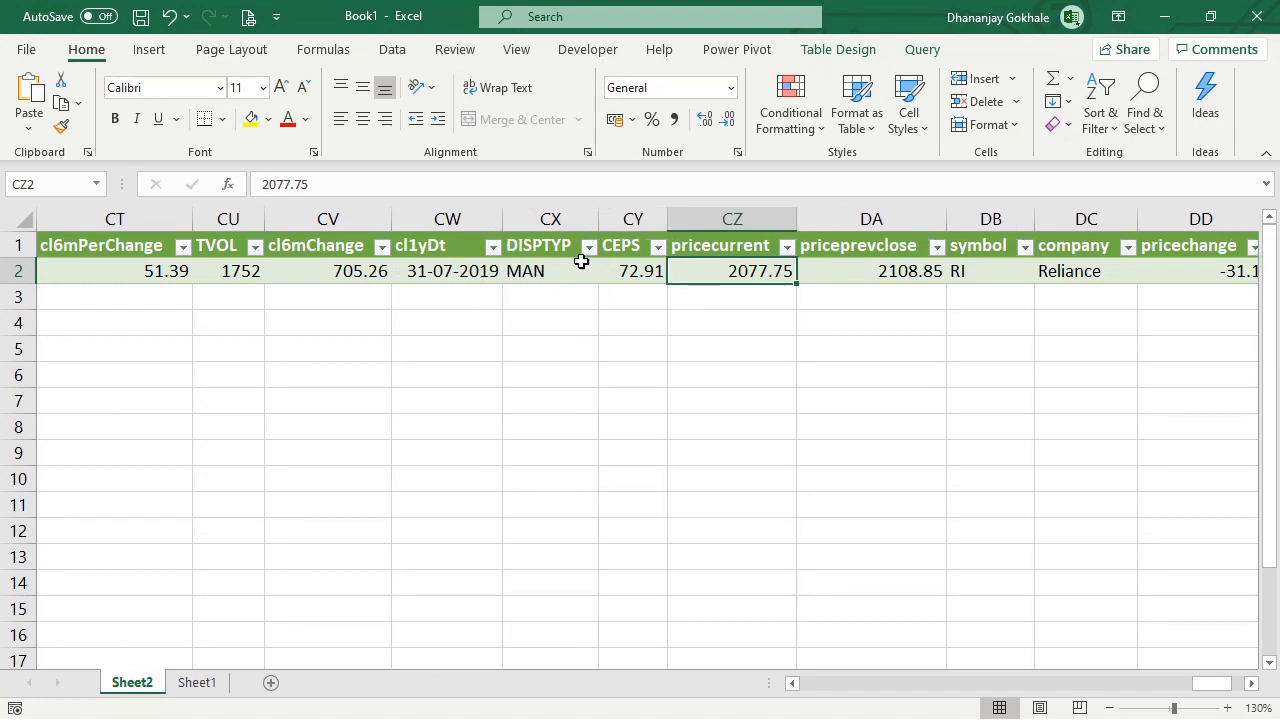
left_click(549, 274)
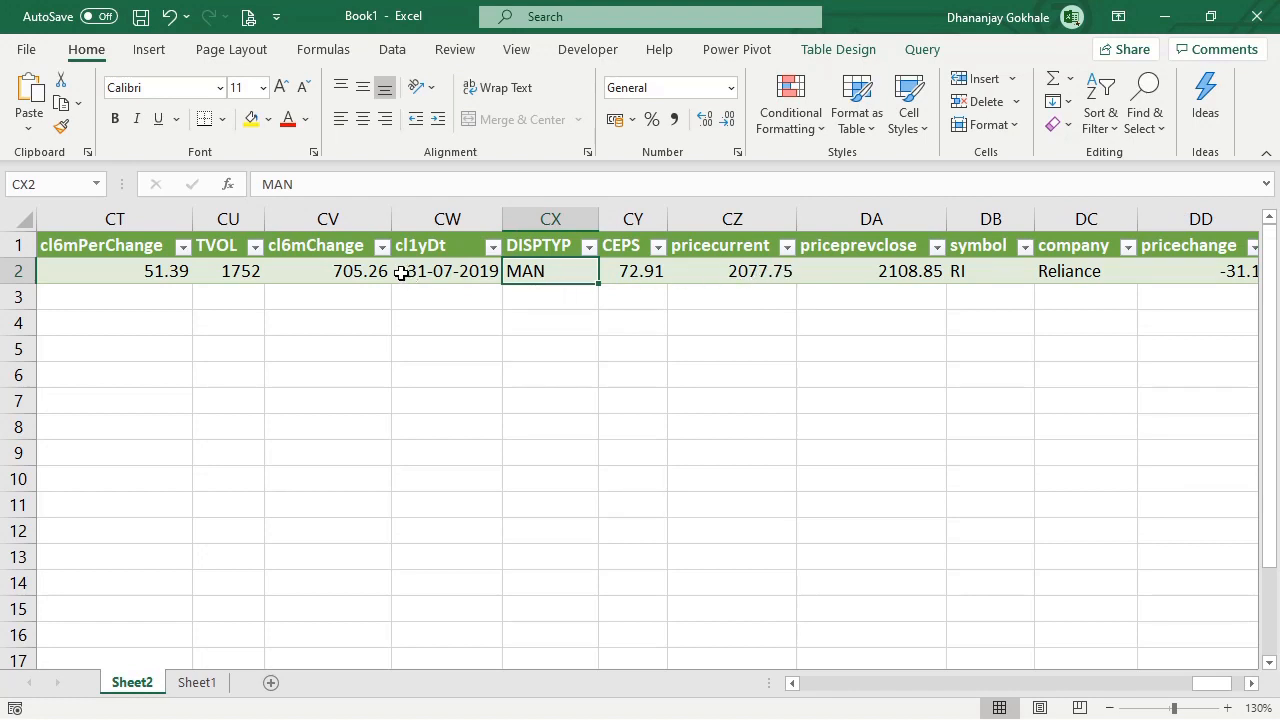
left_click(365, 275)
right_click(363, 277)
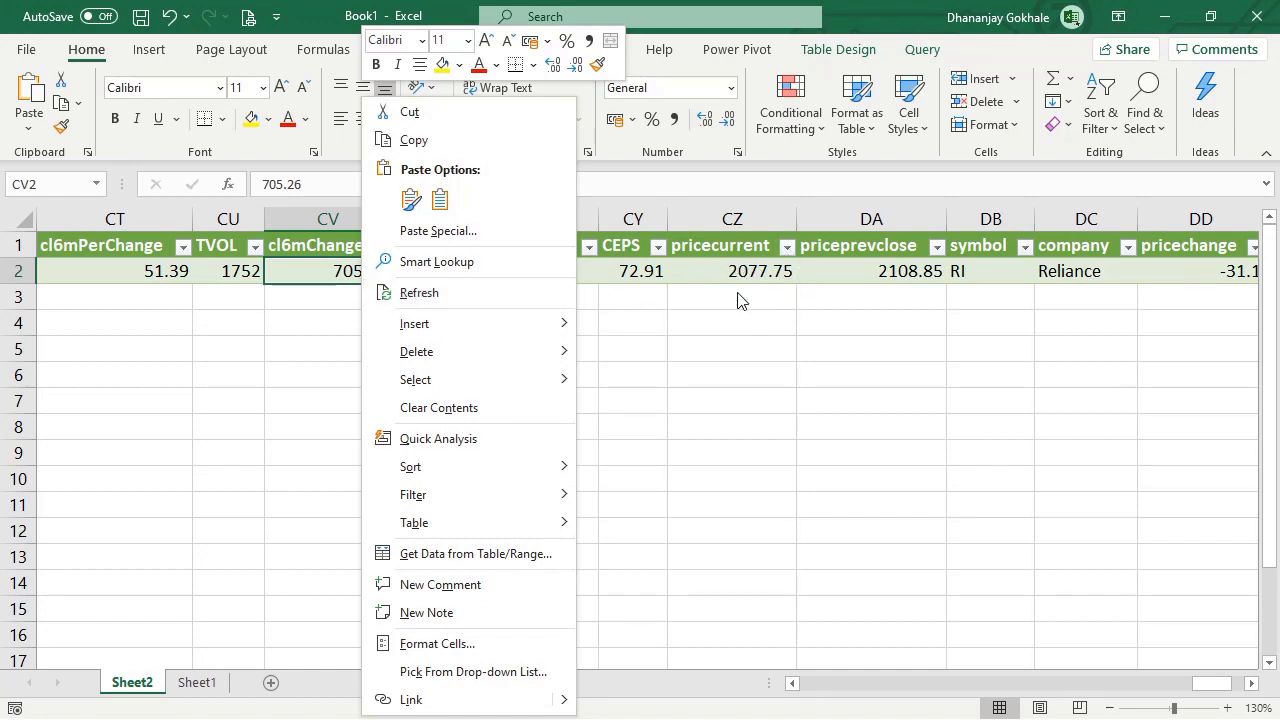
left_click(420, 292)
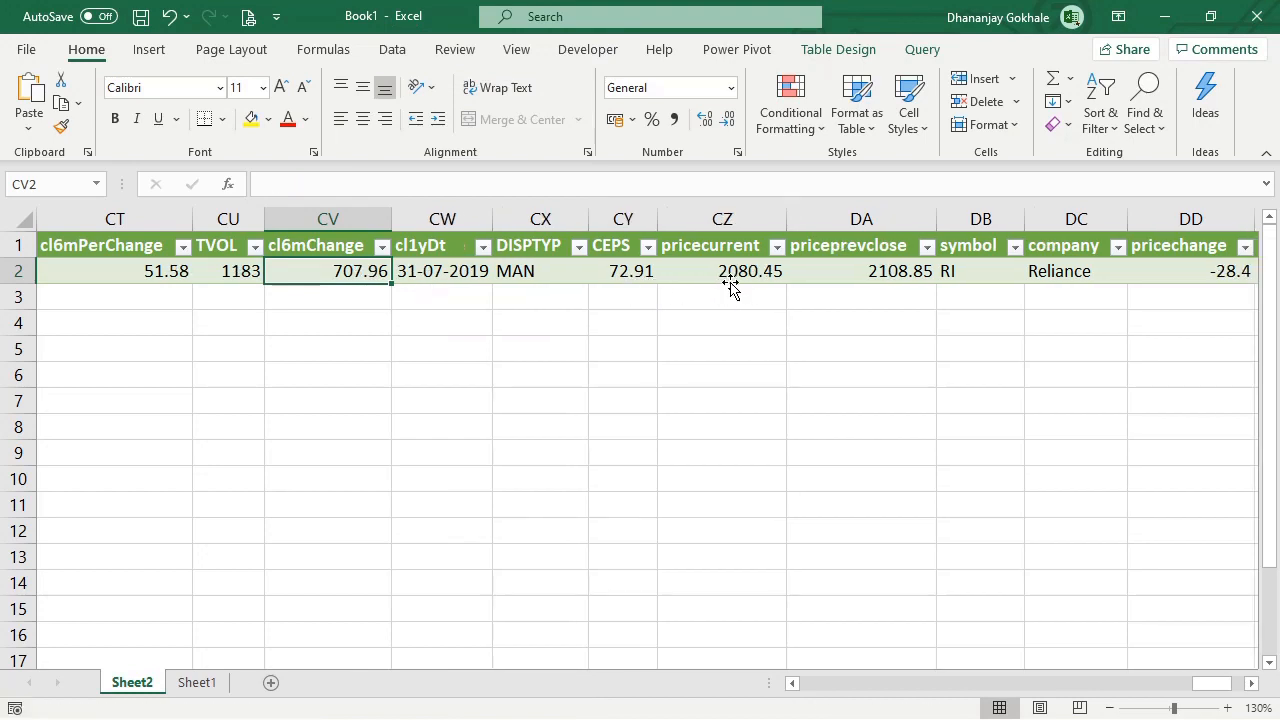
Step: Launch the Power Query Editor and rename the RI query as Reliance
left_click(567, 272)
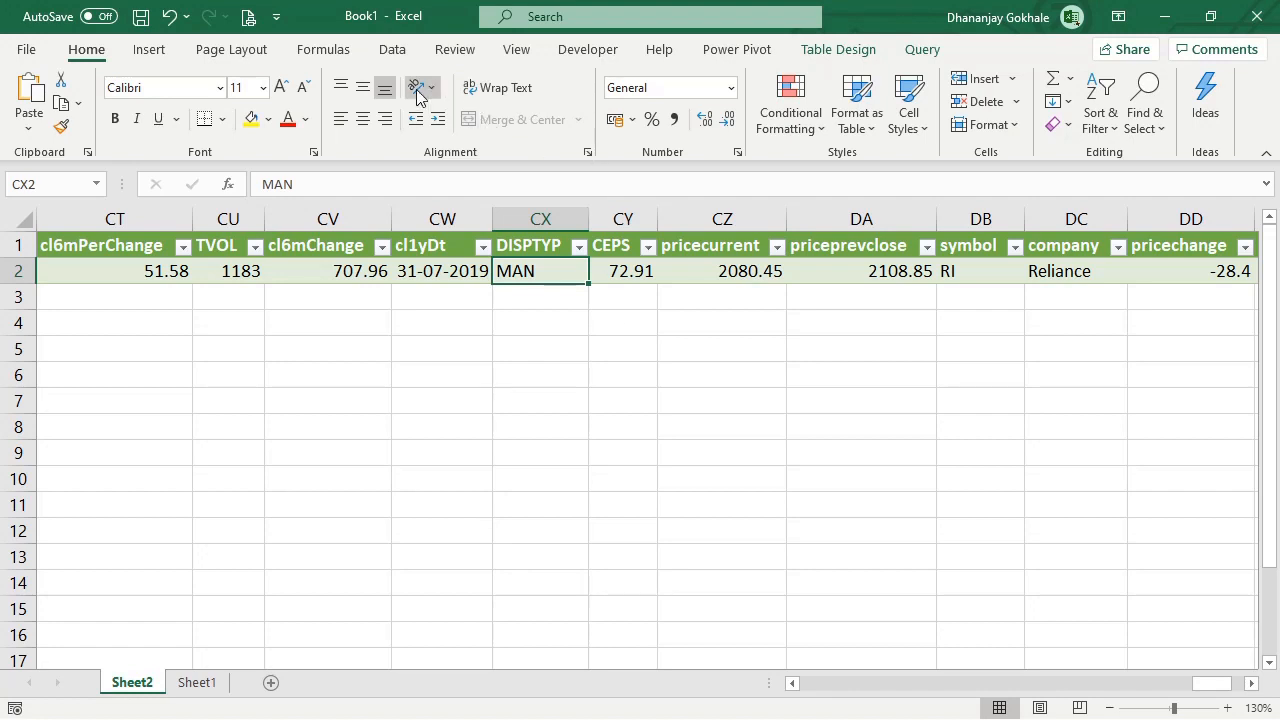
left_click(394, 54)
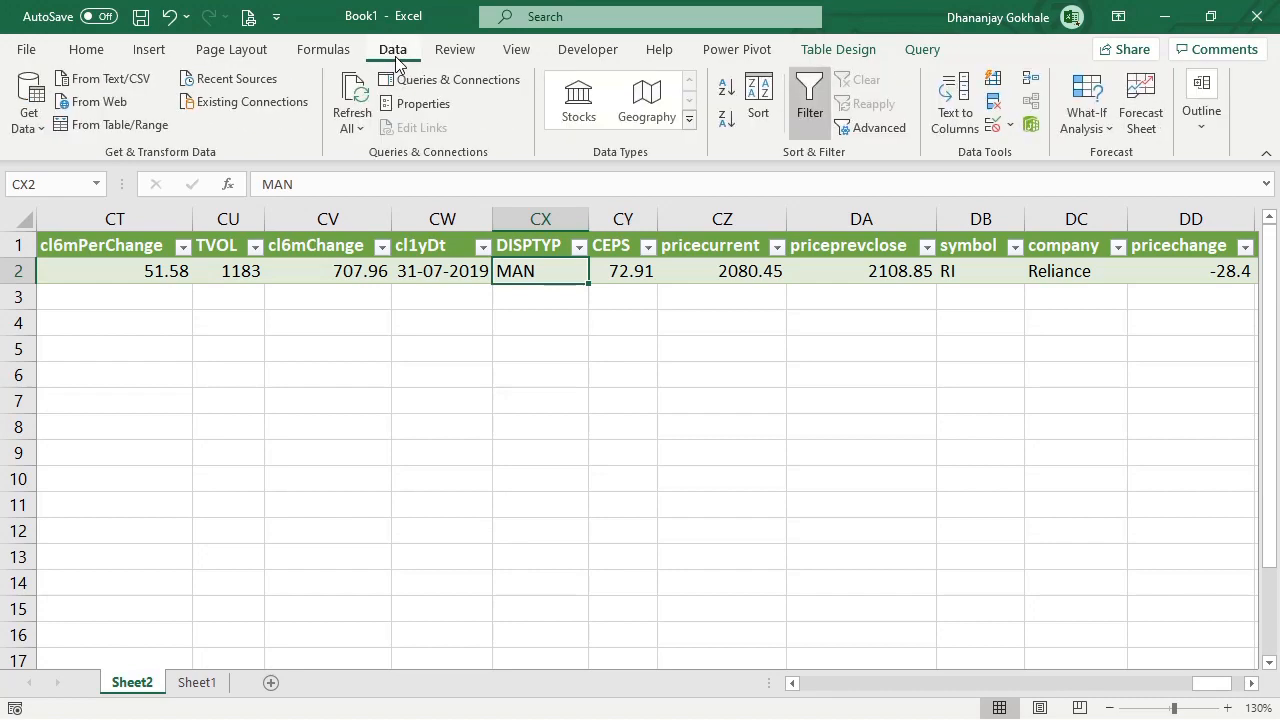
left_click(29, 110)
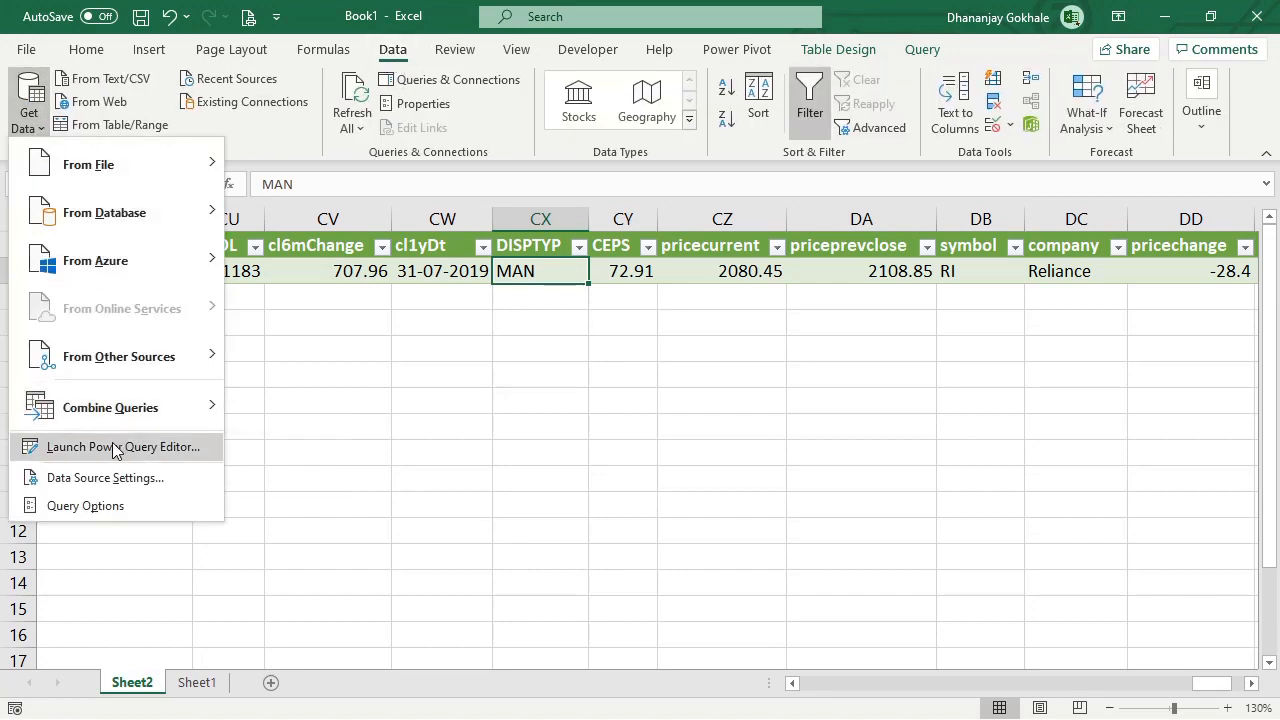
left_click(80, 447)
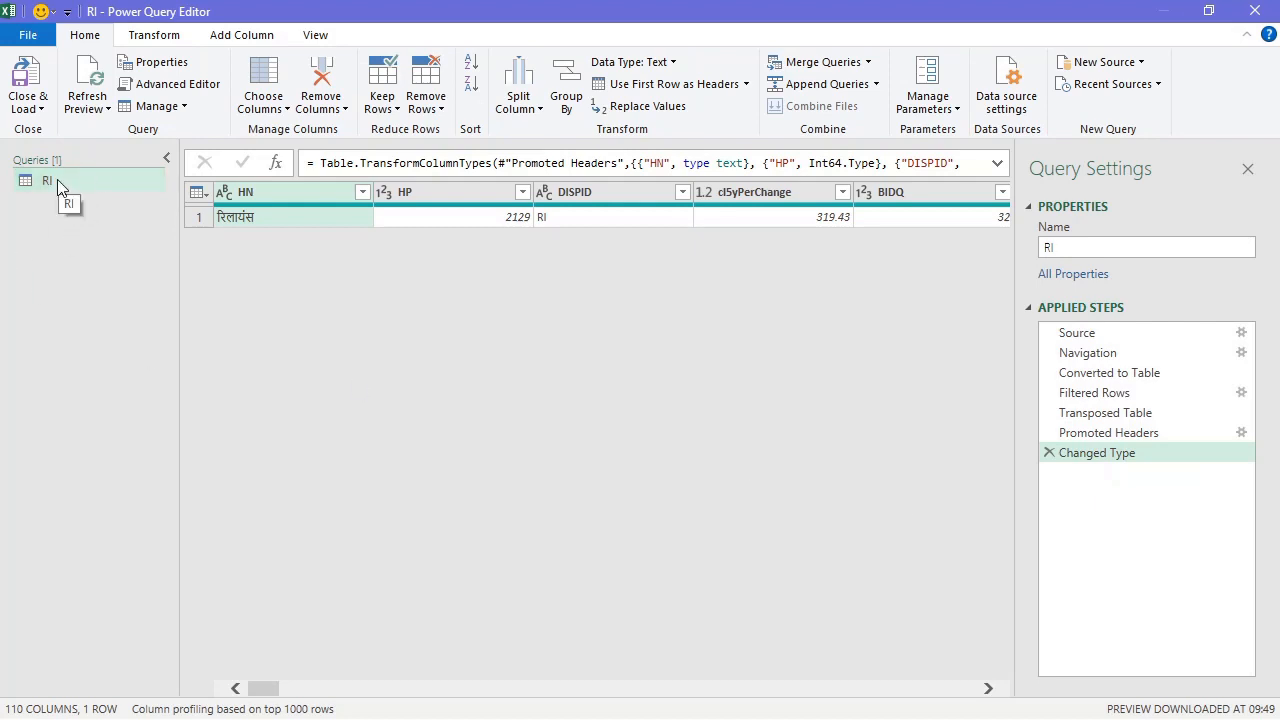
left_click(1048, 248)
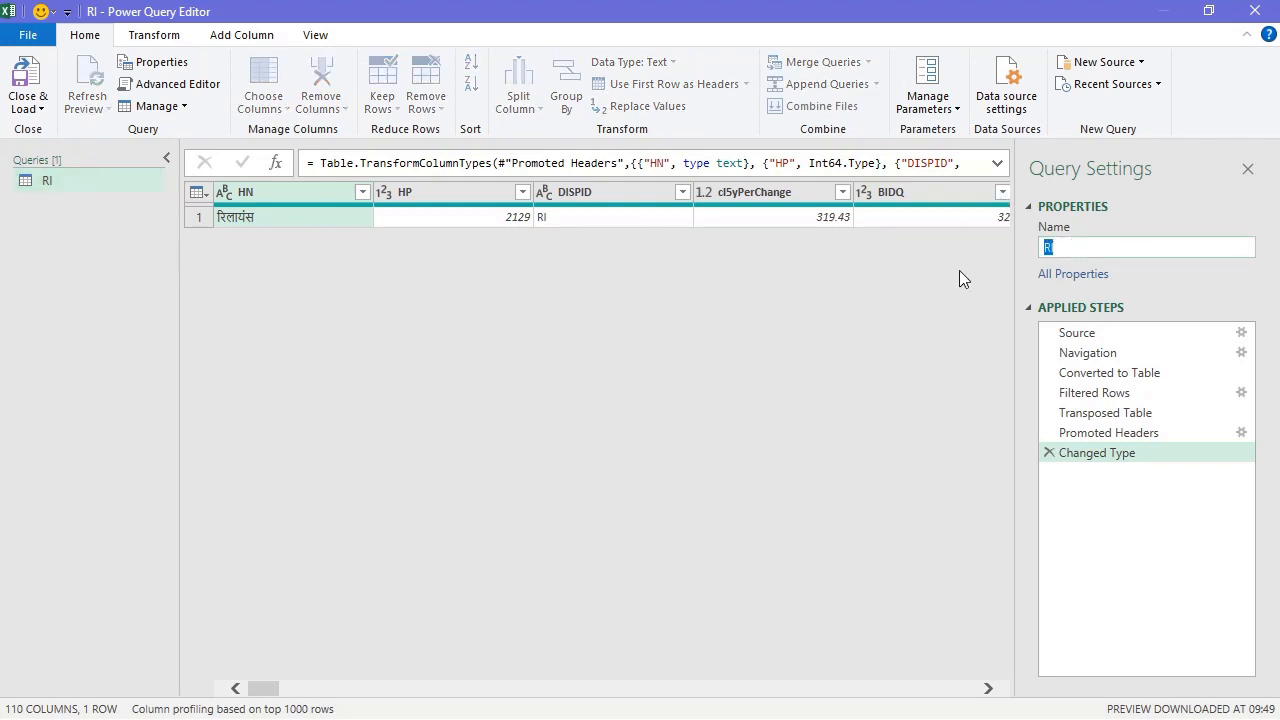
type("Reliance")
key("Return")
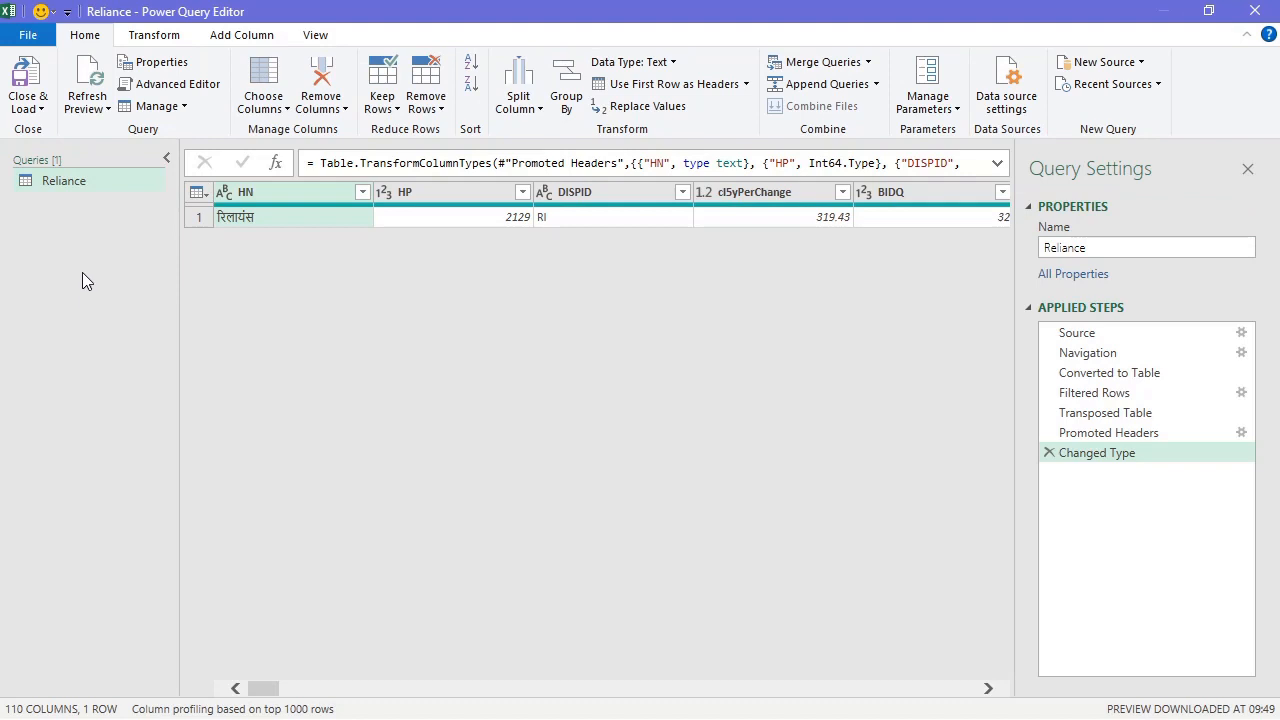
Step: Duplicate the Reliance query and name the copy YesBank
right_click(74, 186)
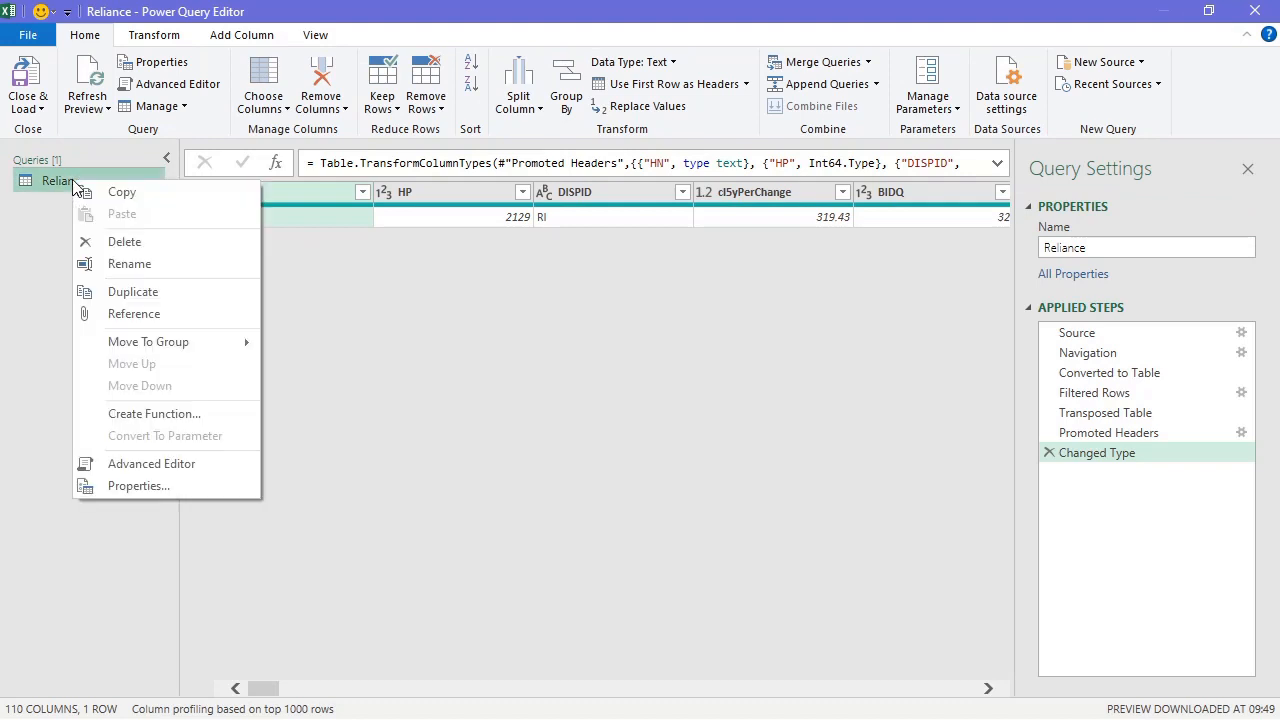
left_click(165, 300)
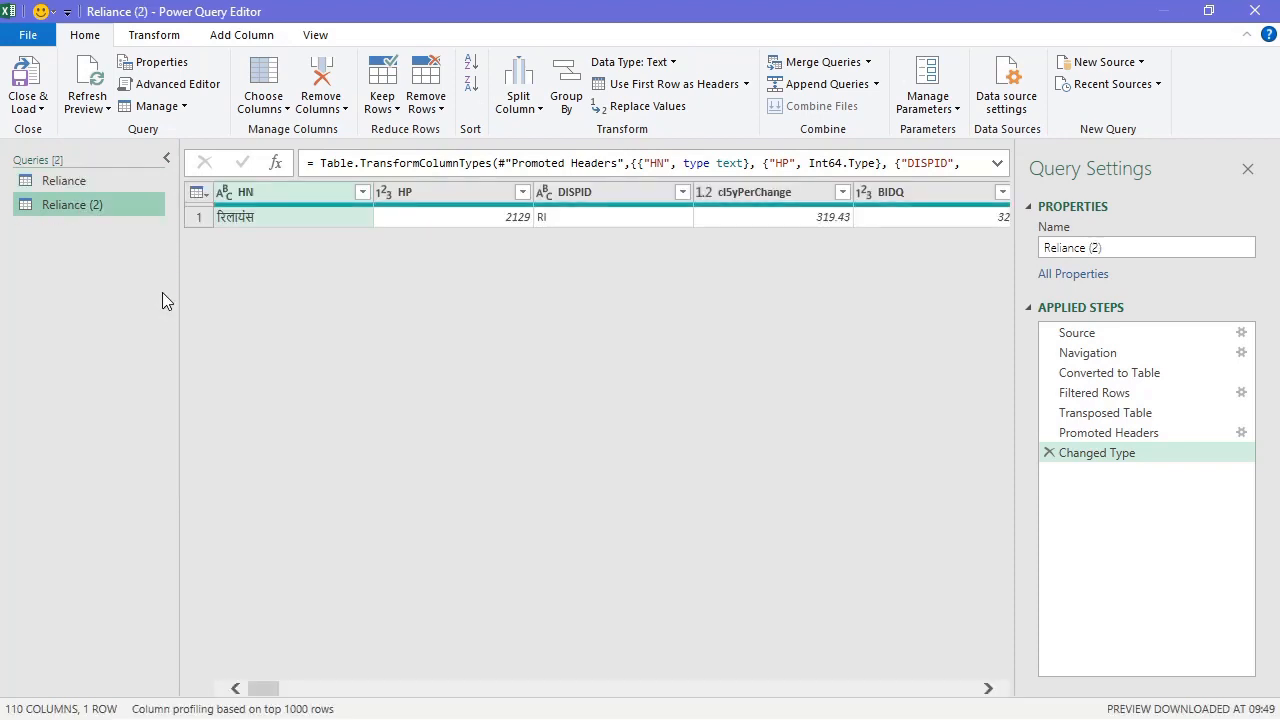
left_click(1116, 253)
type("Ye")
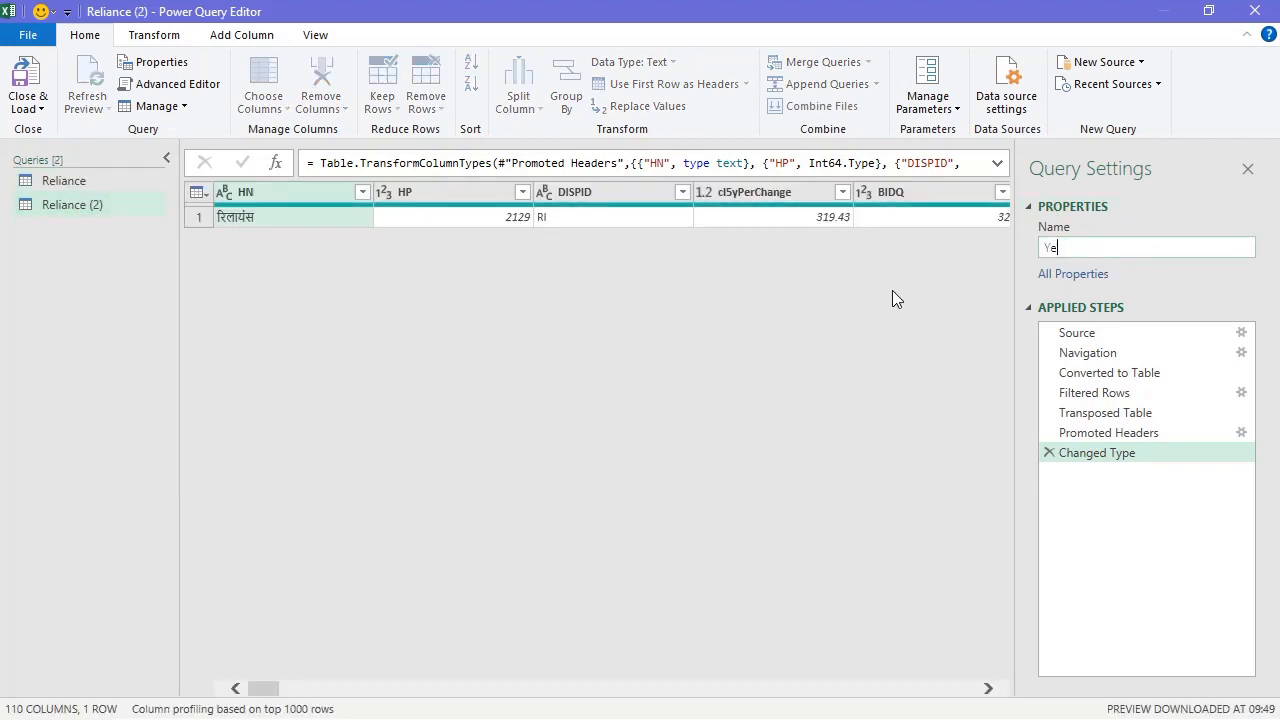
type("sBank")
key("Return")
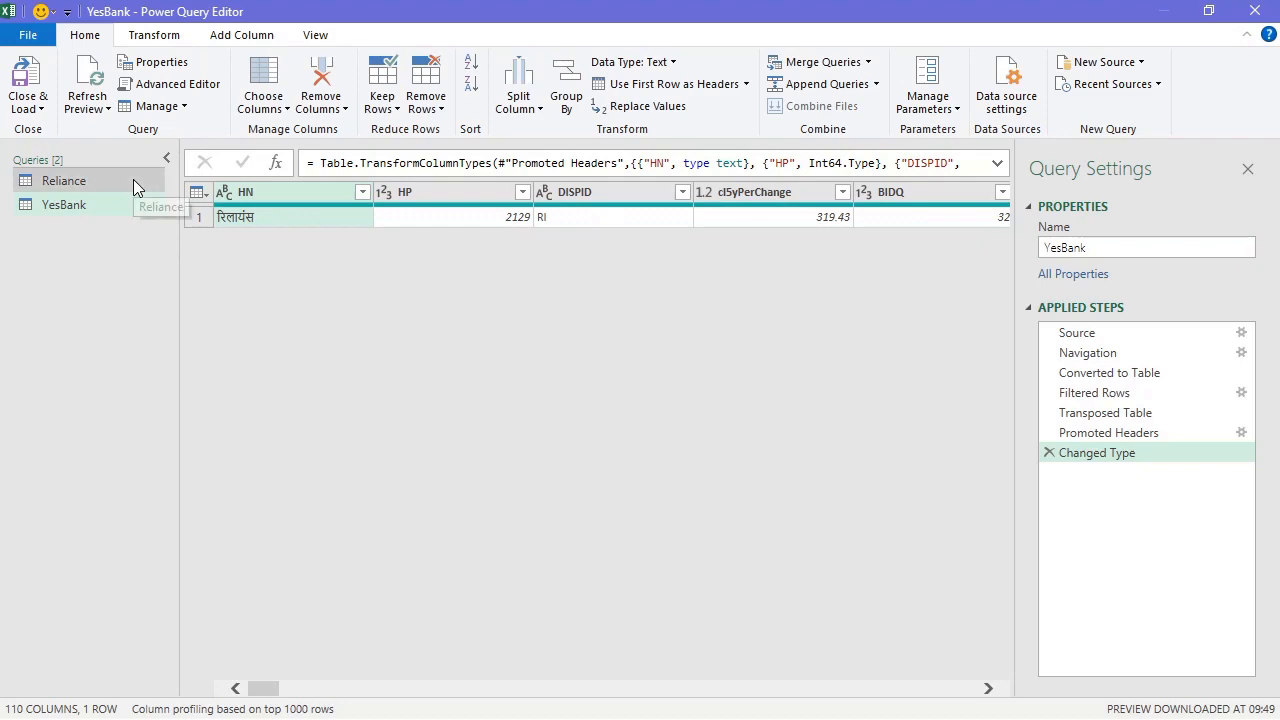
Step: Open the YesBank query in the Advanced Editor and locate the stock code at the end of its source URL
left_click(175, 88)
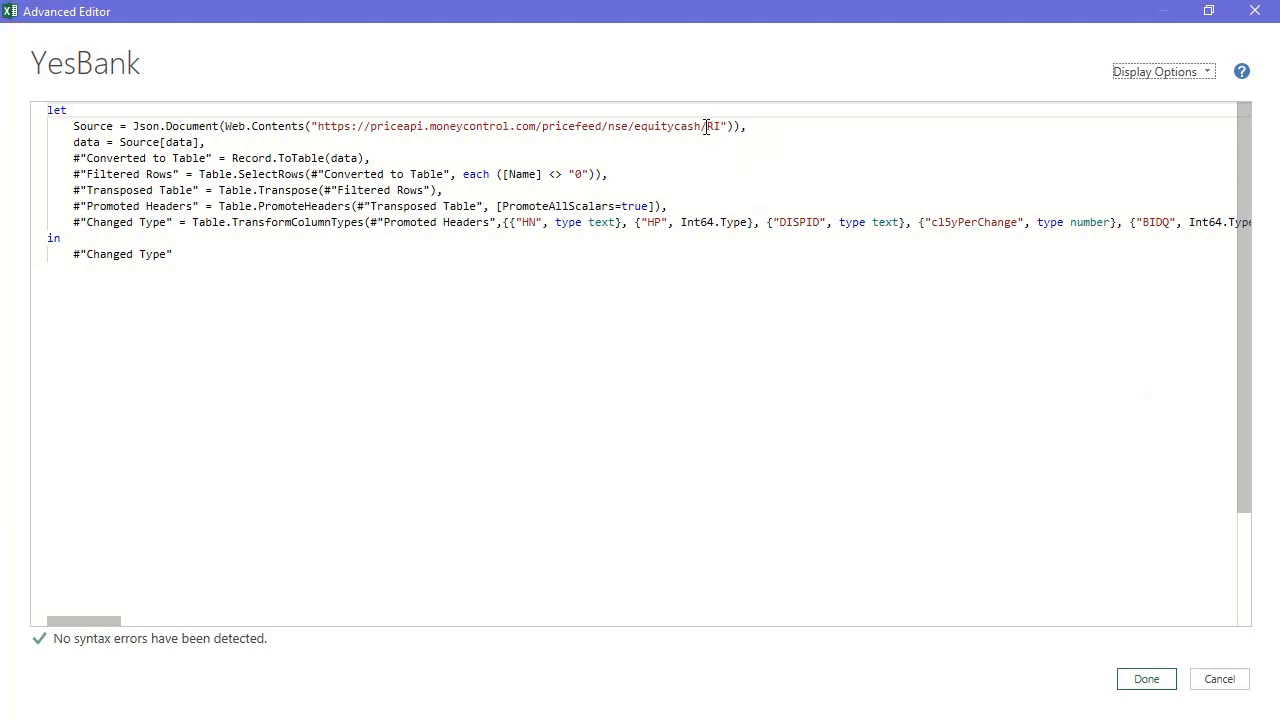
left_click_drag(707, 128, 717, 129)
left_click(680, 126)
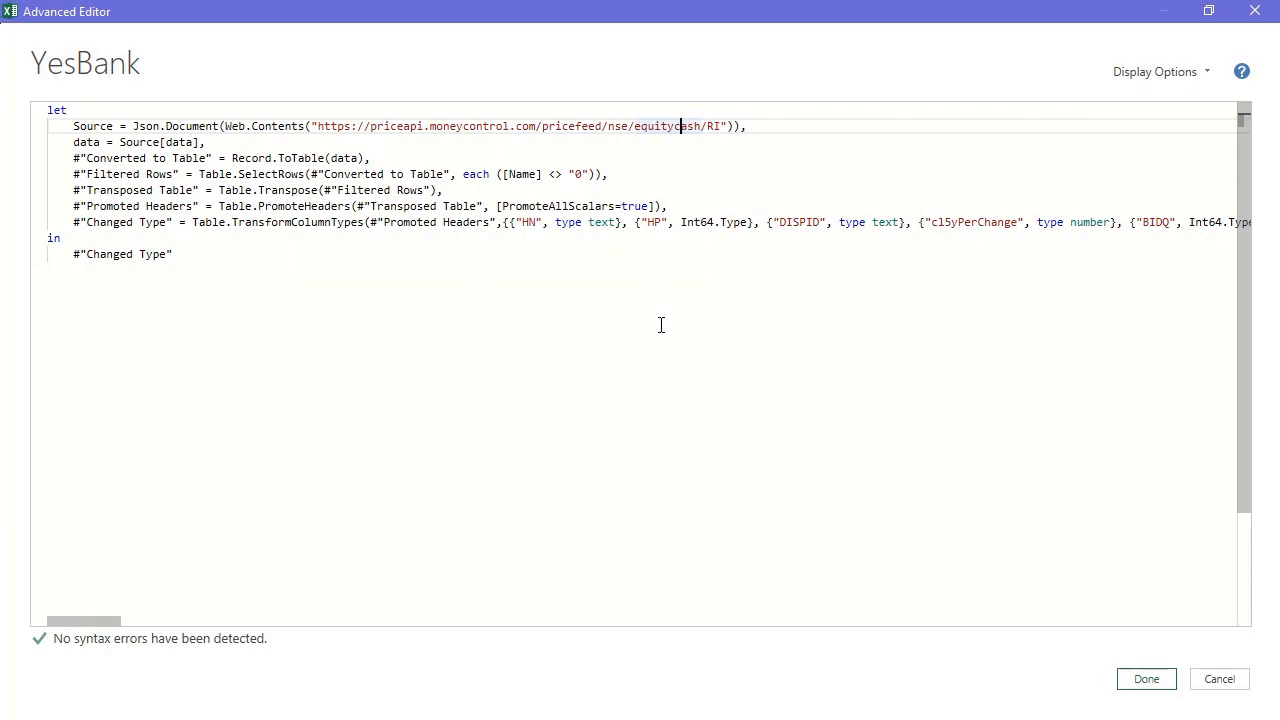
Step: Switch to Chrome, look up yesbank on Moneycontrol and check the stock code ending the Yes Bank quote page's address
key("alt+Tab")
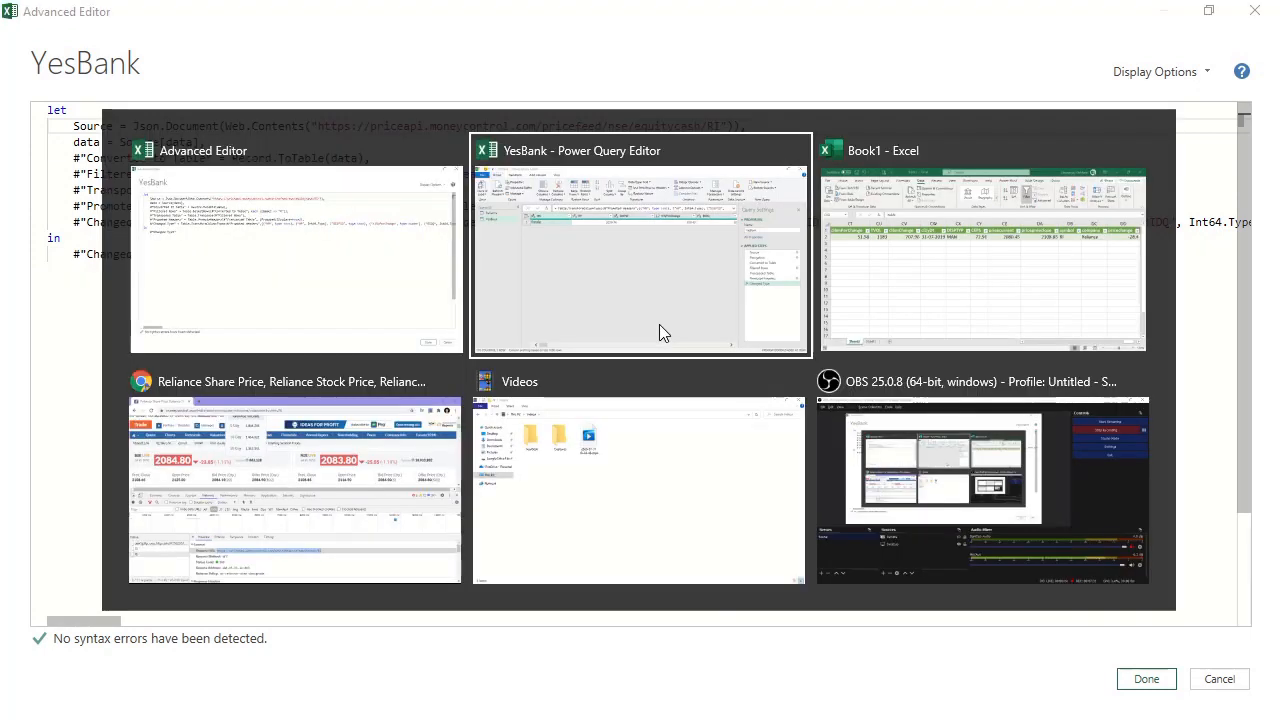
key("alt+Tab")
key("alt+Tab")
scroll(843, 200, "up", 5)
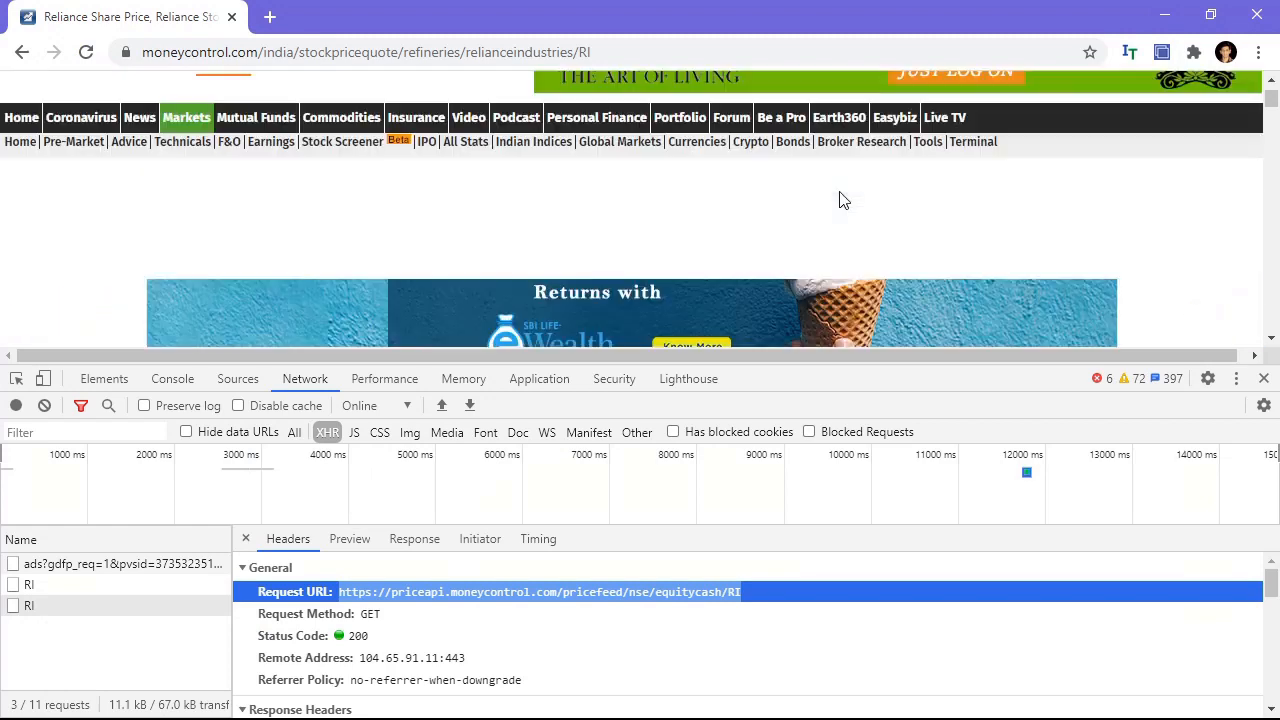
left_click(766, 88)
type("yesbank")
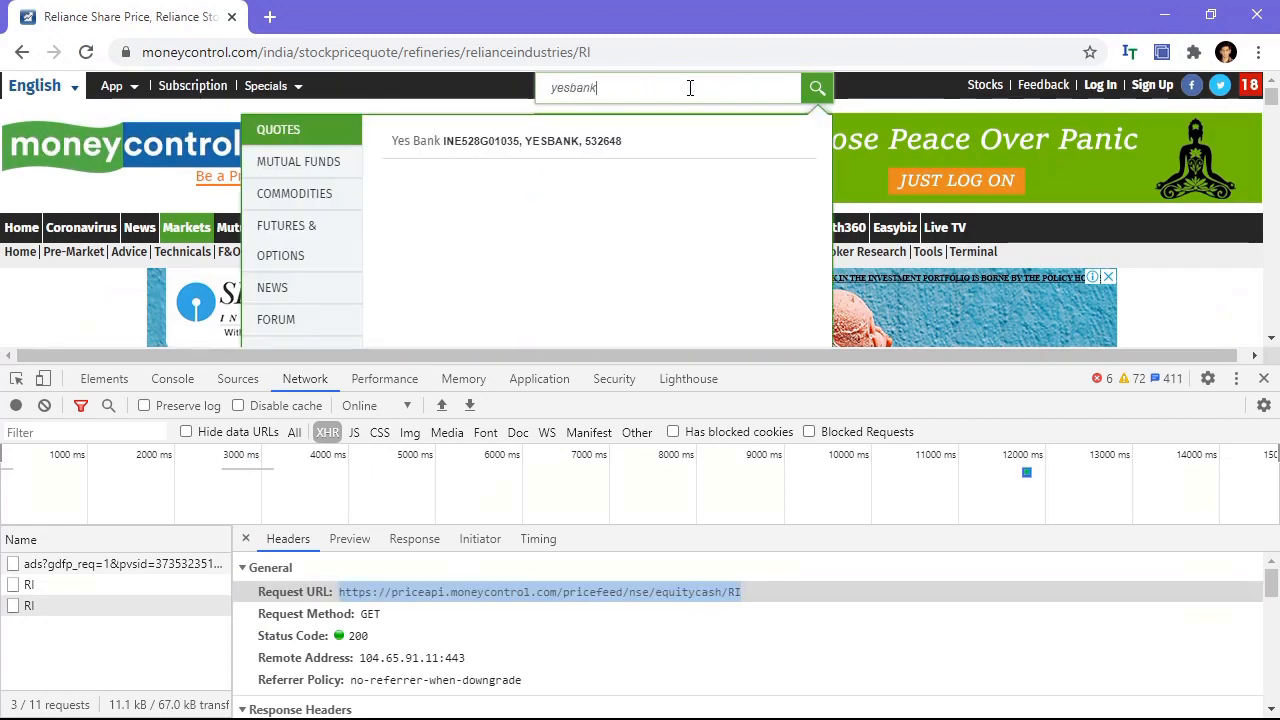
left_click(505, 146)
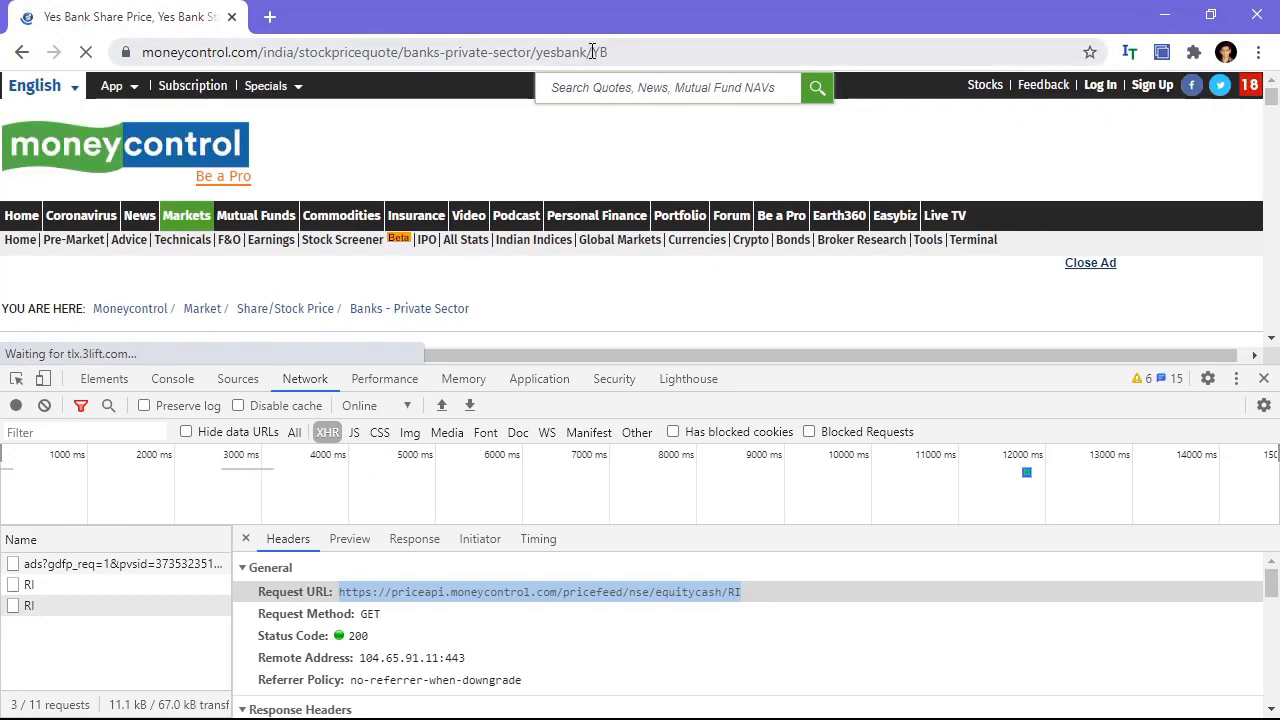
double_click(678, 52)
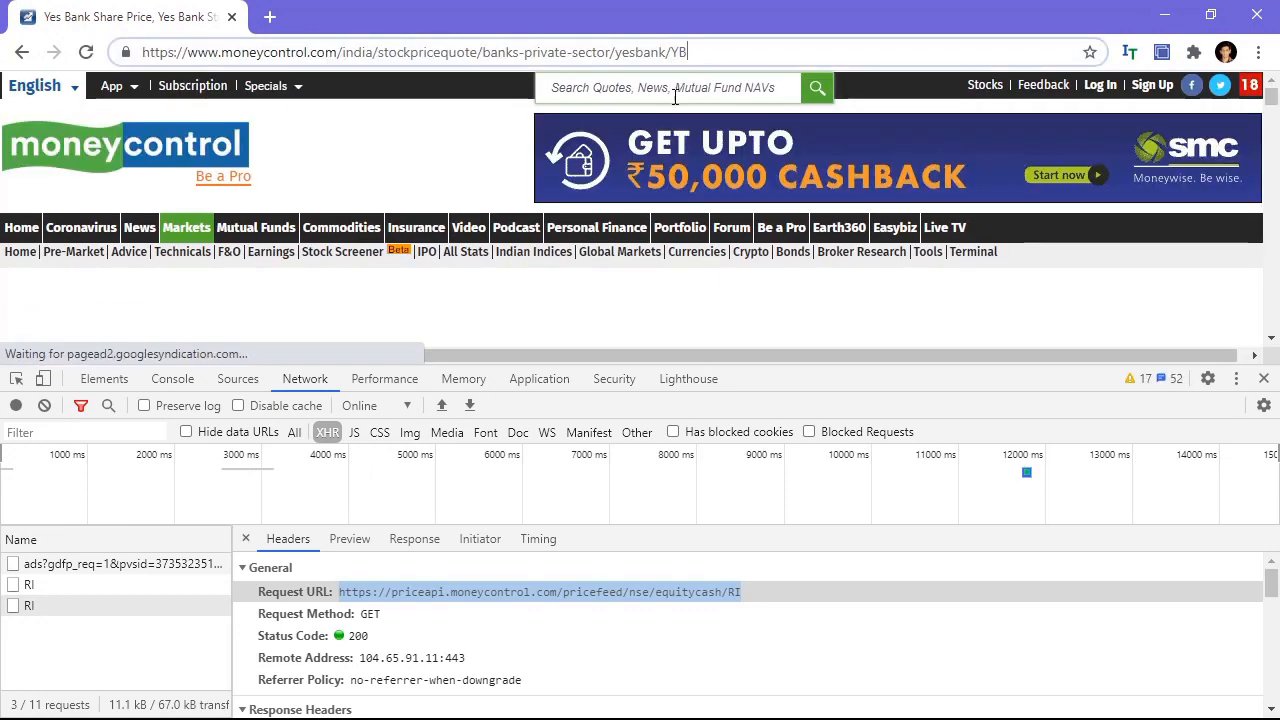
Step: Switch back to the Advanced Editor and change the stock code ending the YesBank source URL to YB
key("alt+Tab")
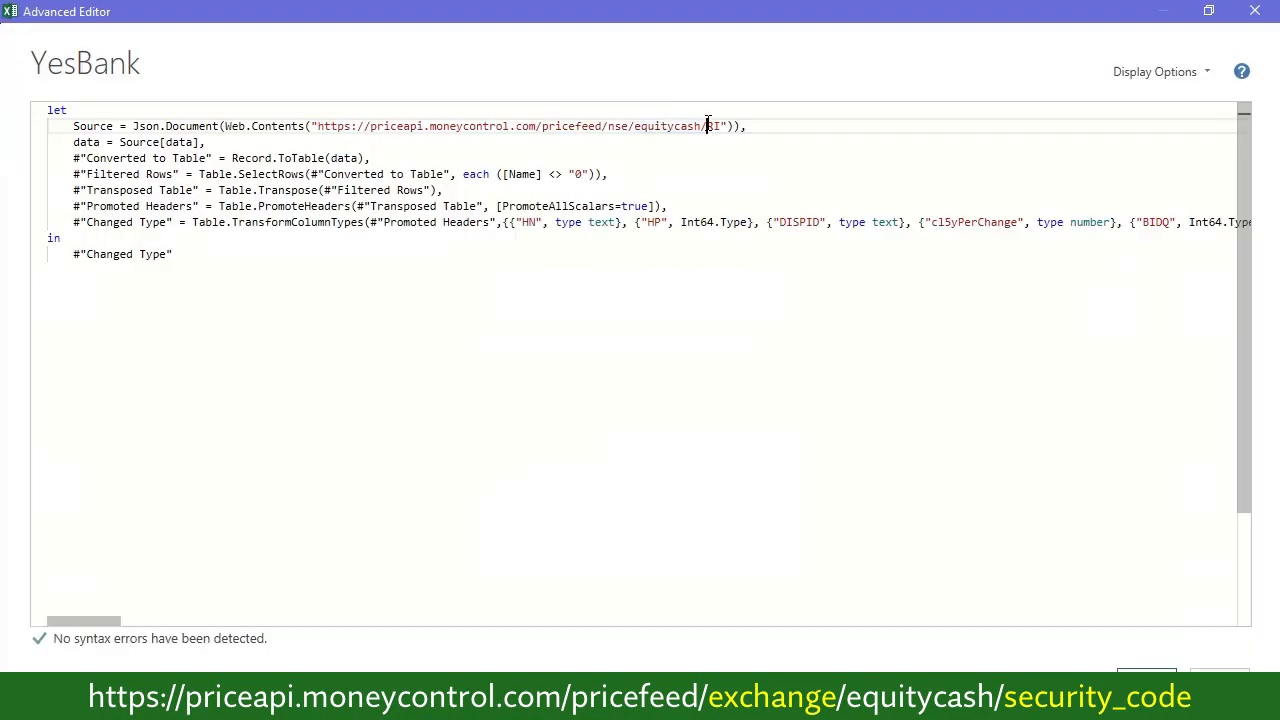
left_click_drag(707, 126, 719, 124)
type("YB")
left_click_drag(70, 158, 186, 204)
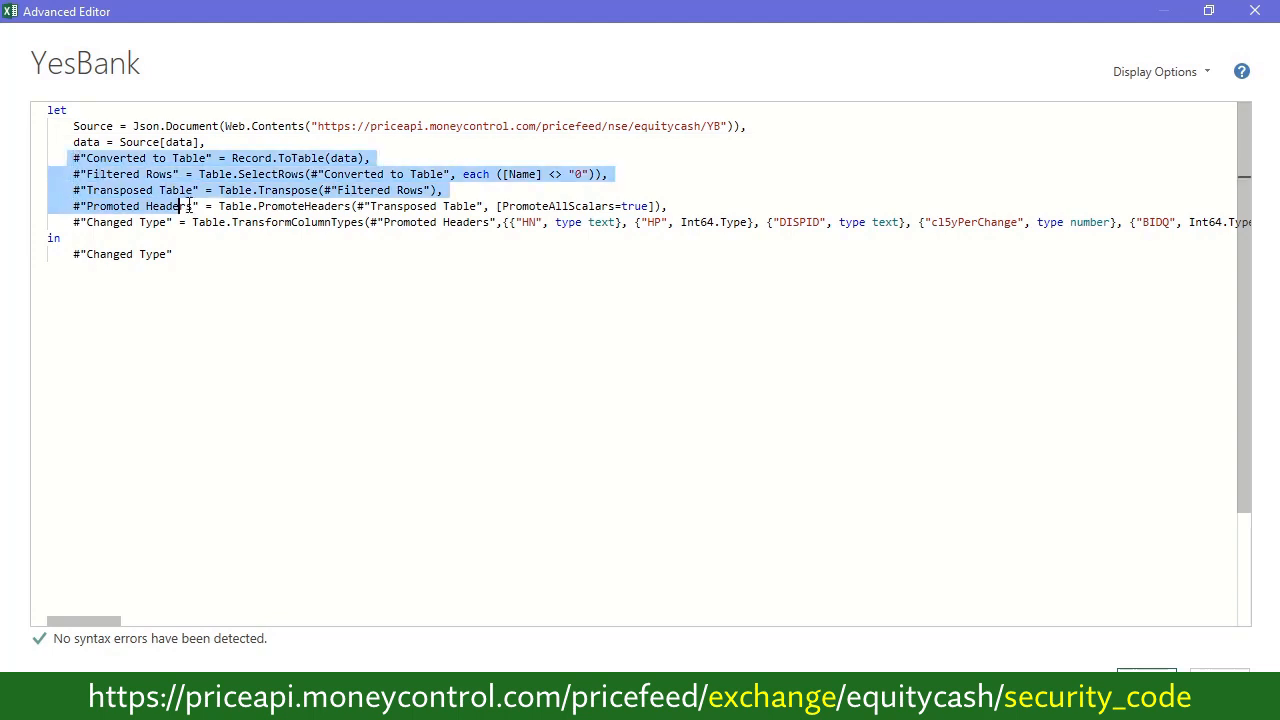
double_click(618, 126)
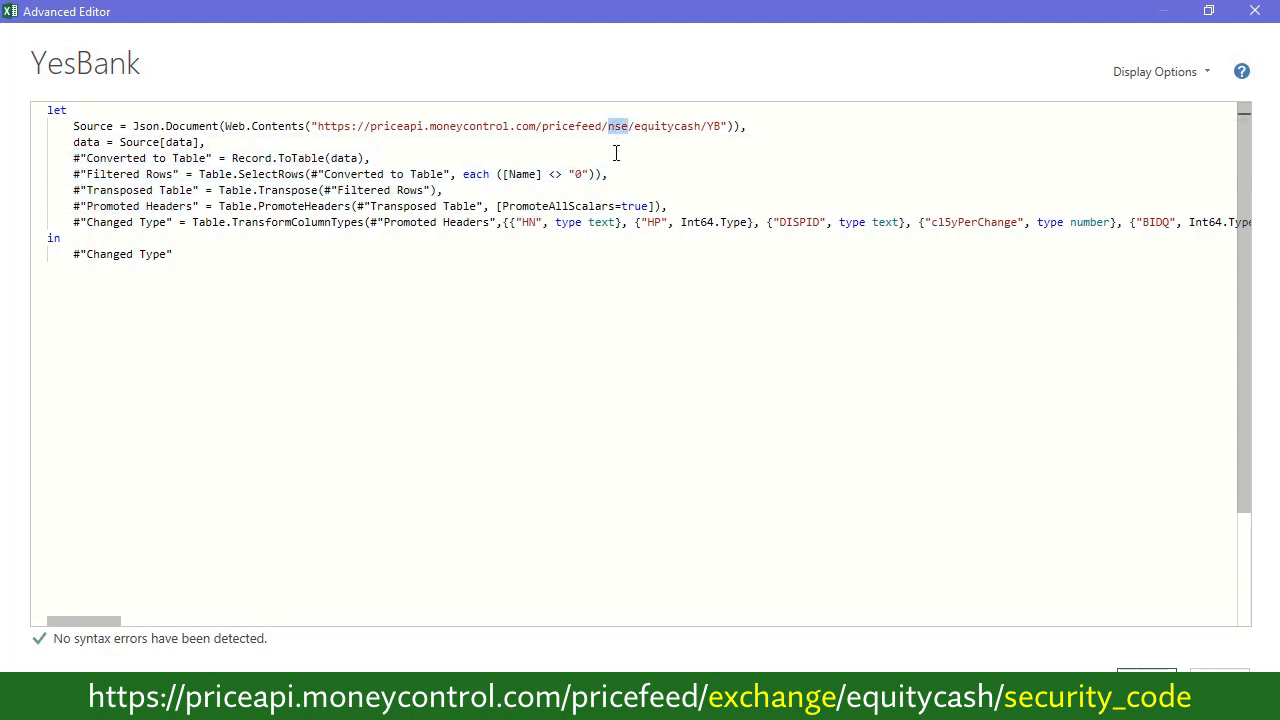
left_click(616, 152)
double_click(618, 126)
left_click(693, 190)
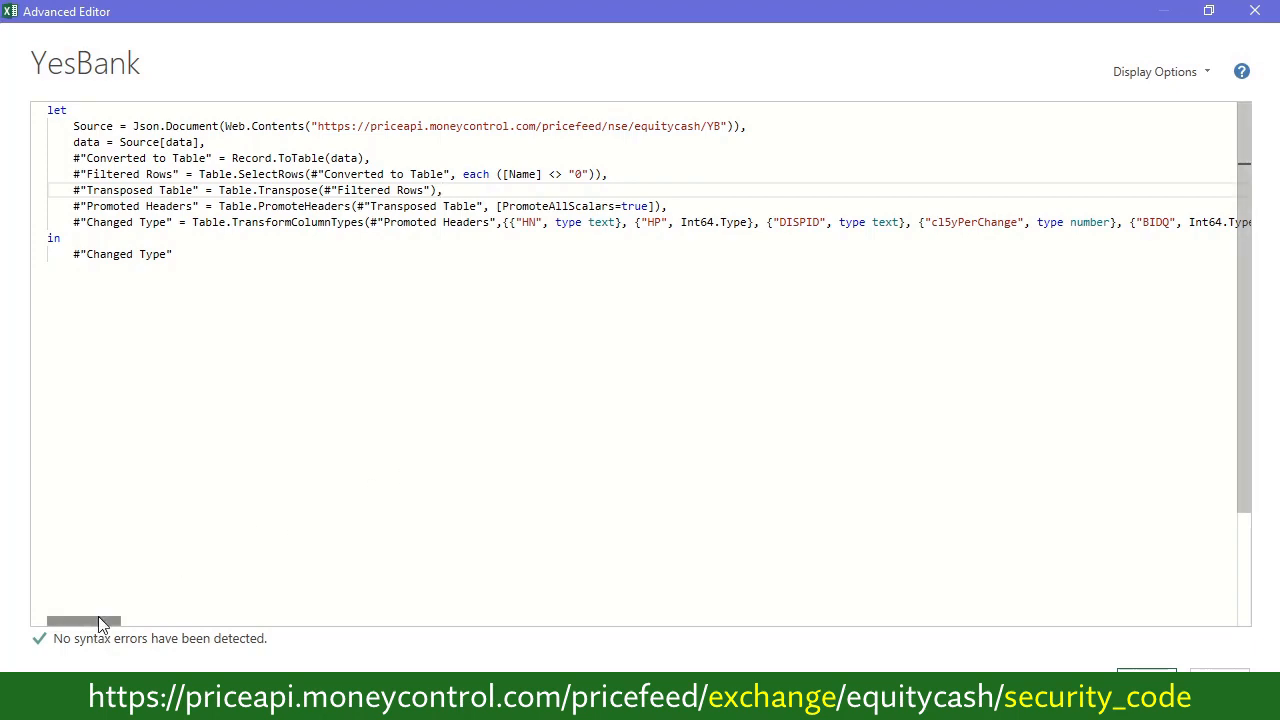
left_click_drag(97, 621, 84, 673)
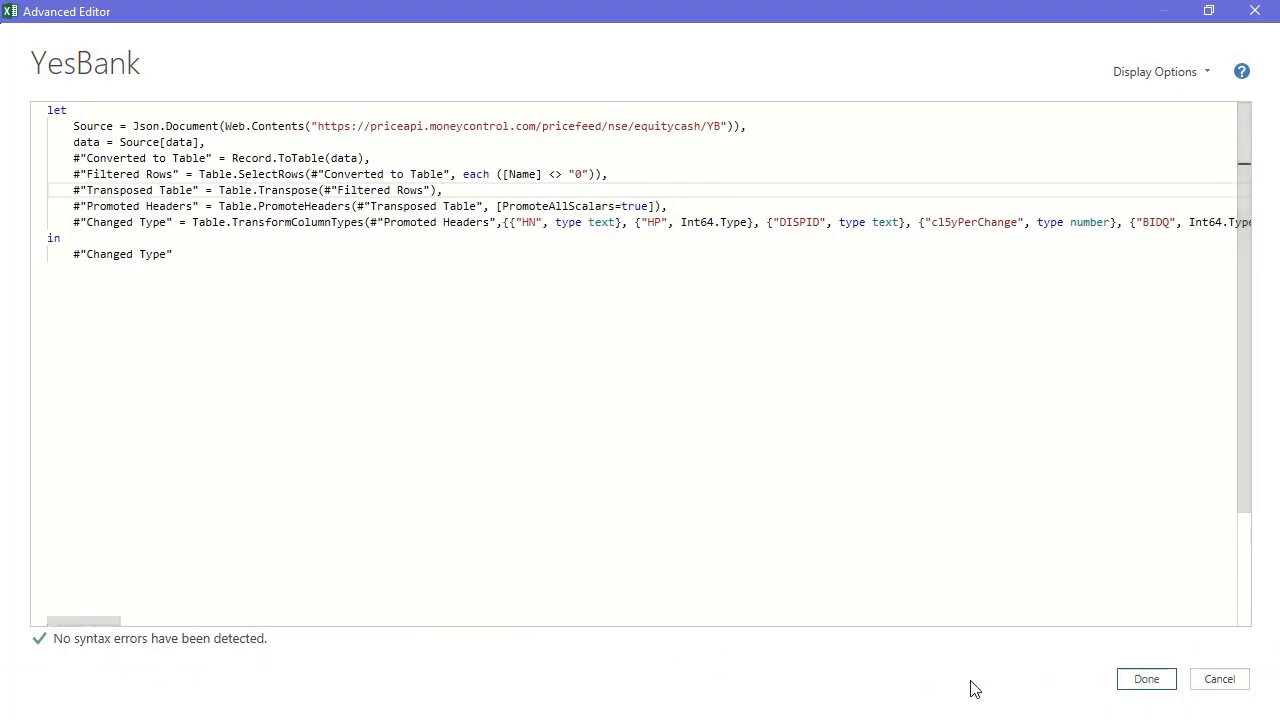
Step: Apply the edited YesBank code and load the query into the workbook
left_click(1146, 680)
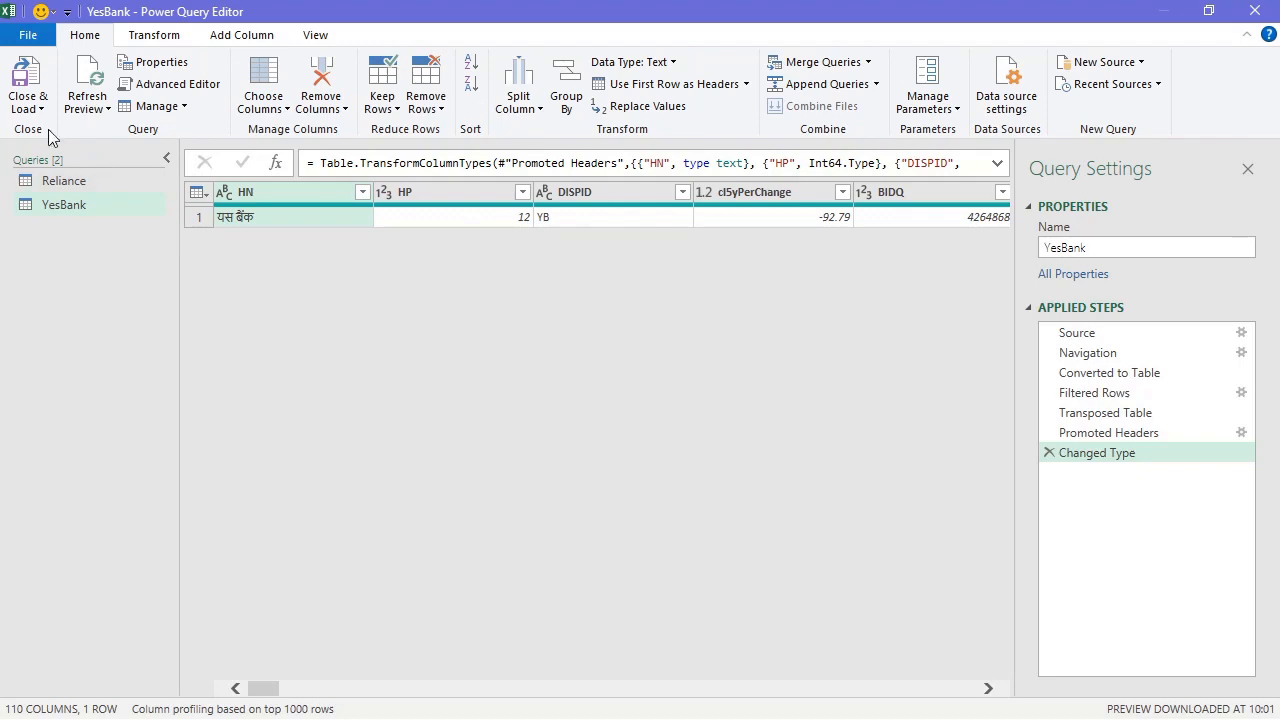
left_click(30, 74)
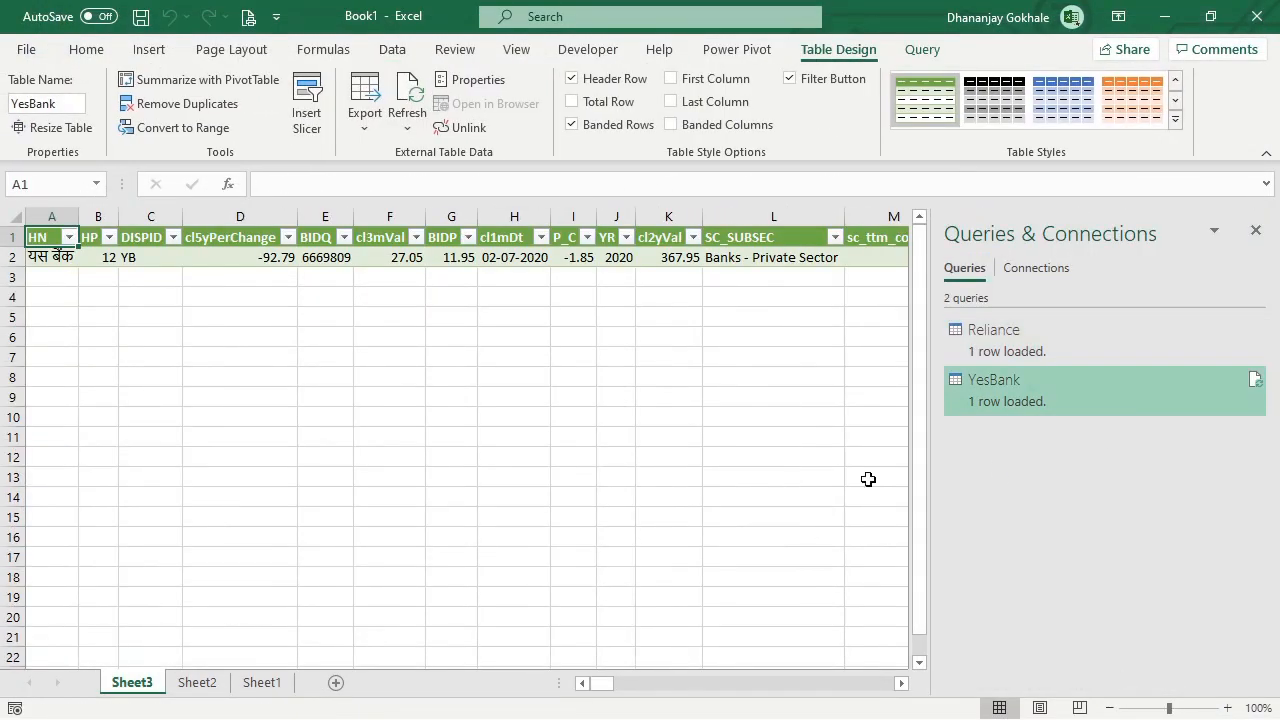
left_click(263, 394)
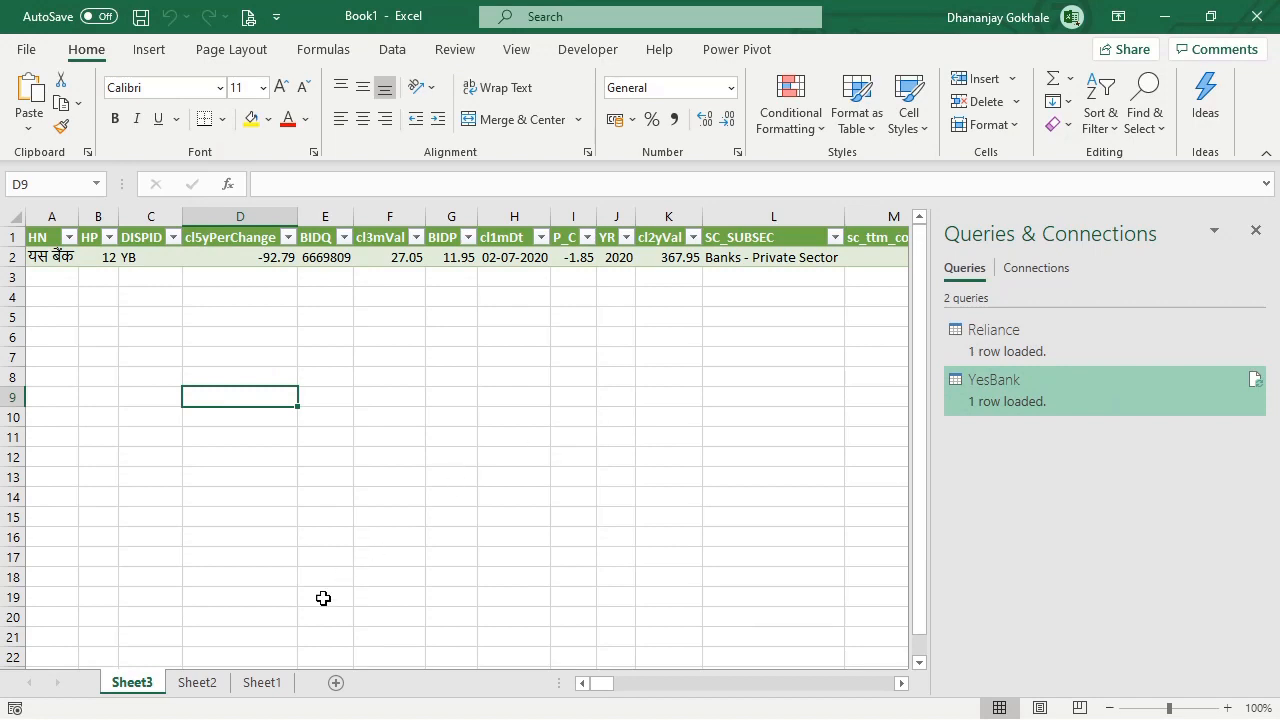
Step: Delete Sheet2 and Sheet3 together, leaving both queries as connections, and close the Queries & Connections pane
left_click(188, 688)
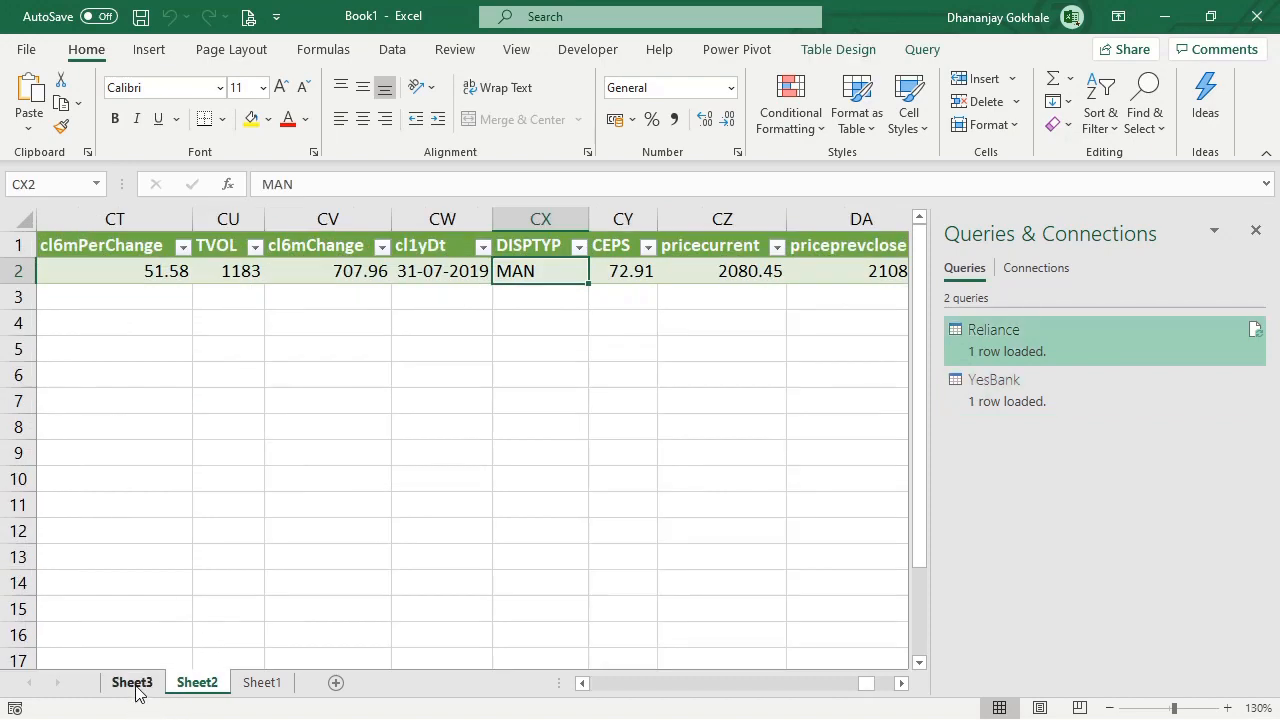
left_click(135, 686, "ctrl")
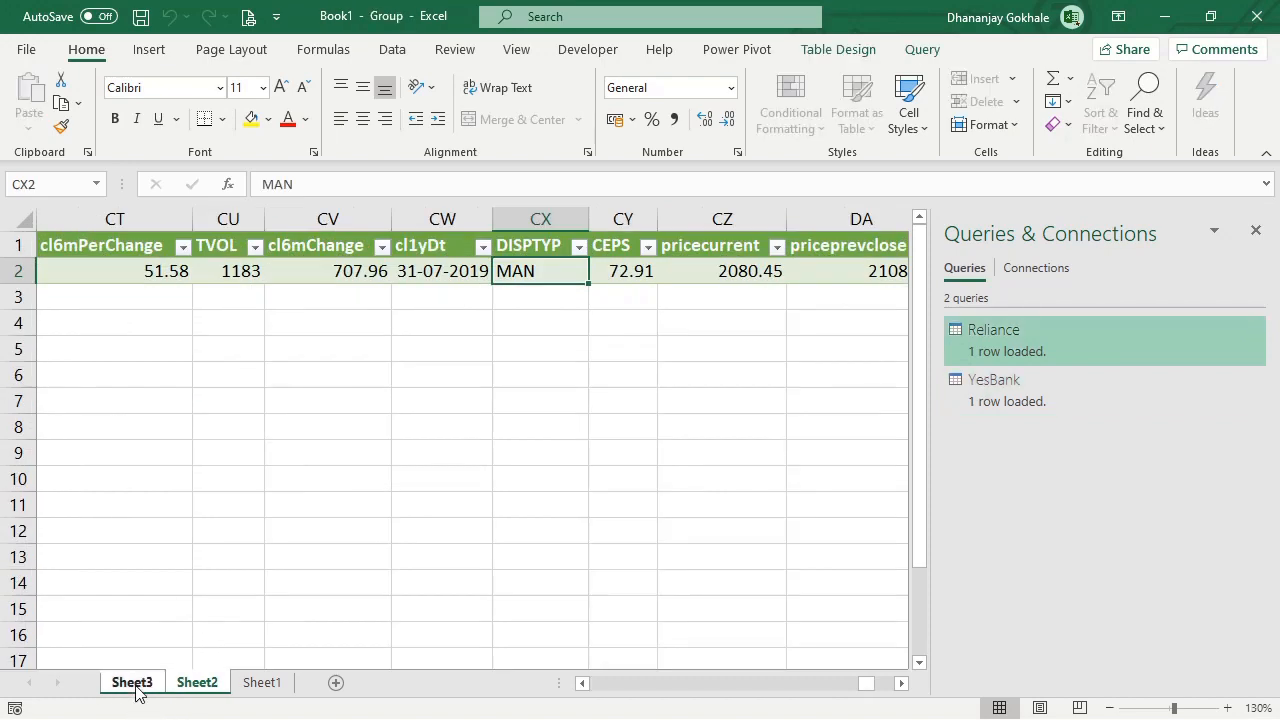
right_click(137, 692)
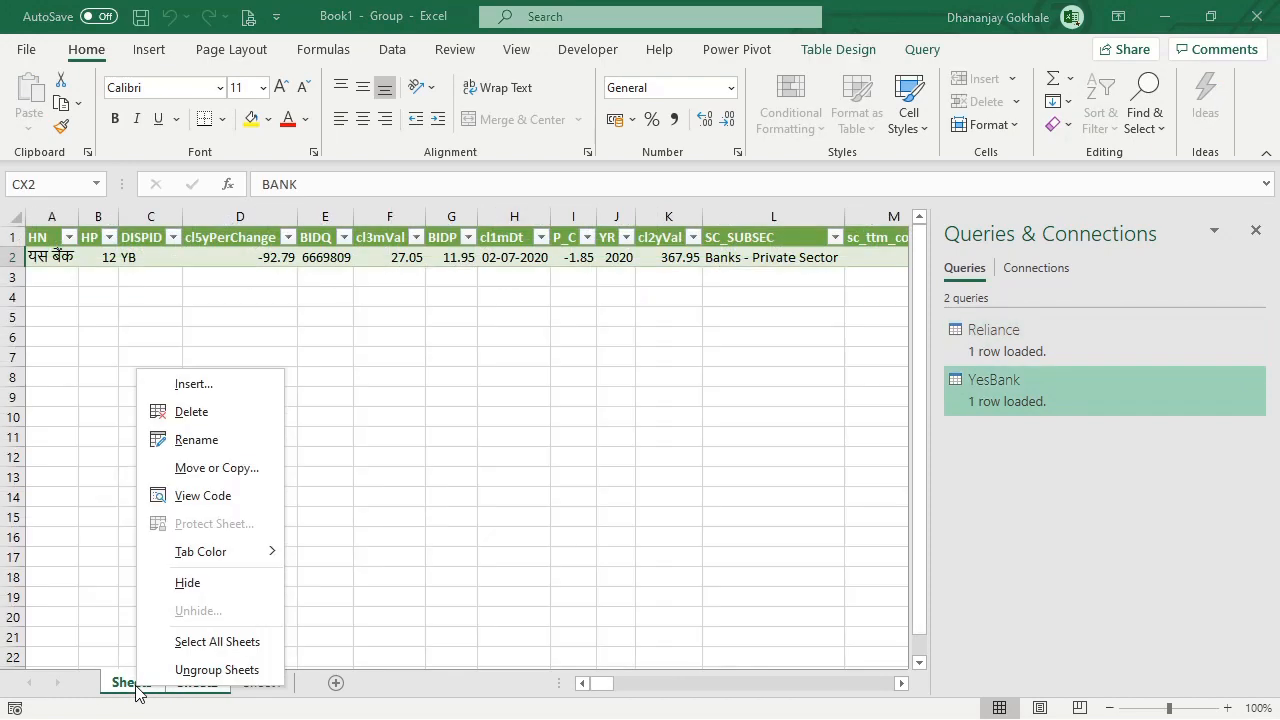
left_click(192, 412)
left_click(588, 427)
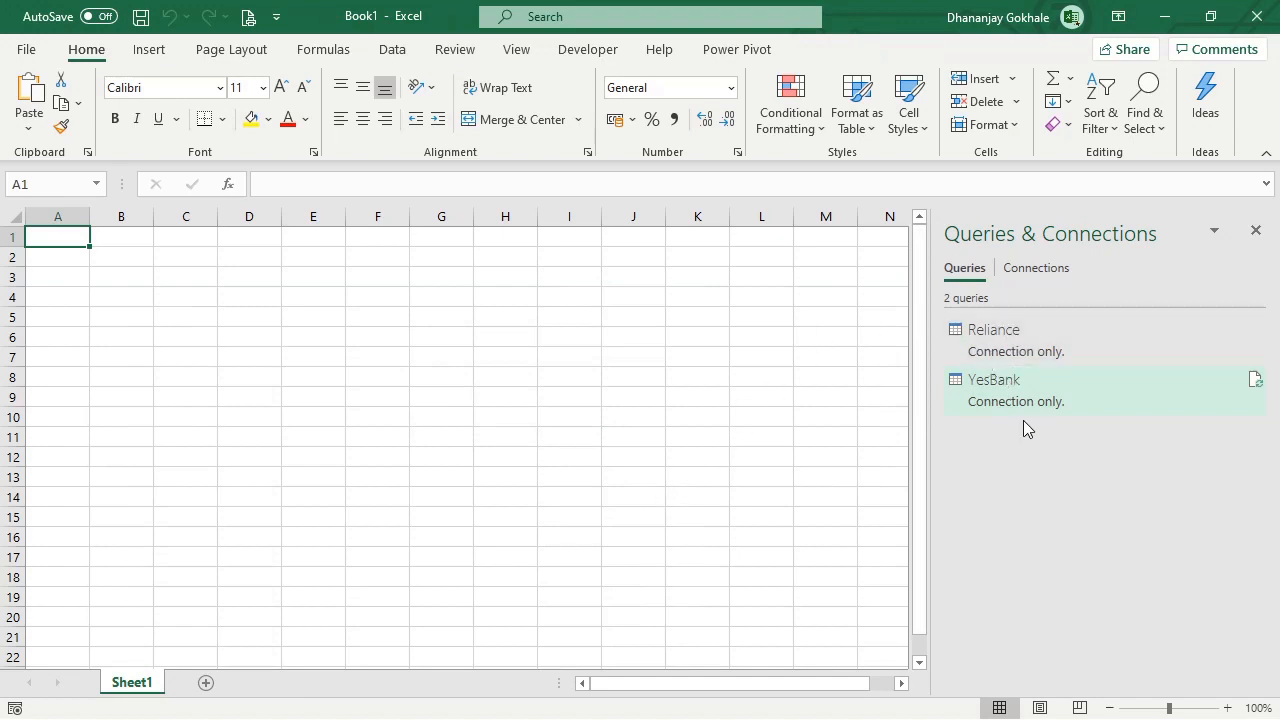
left_click(1257, 233)
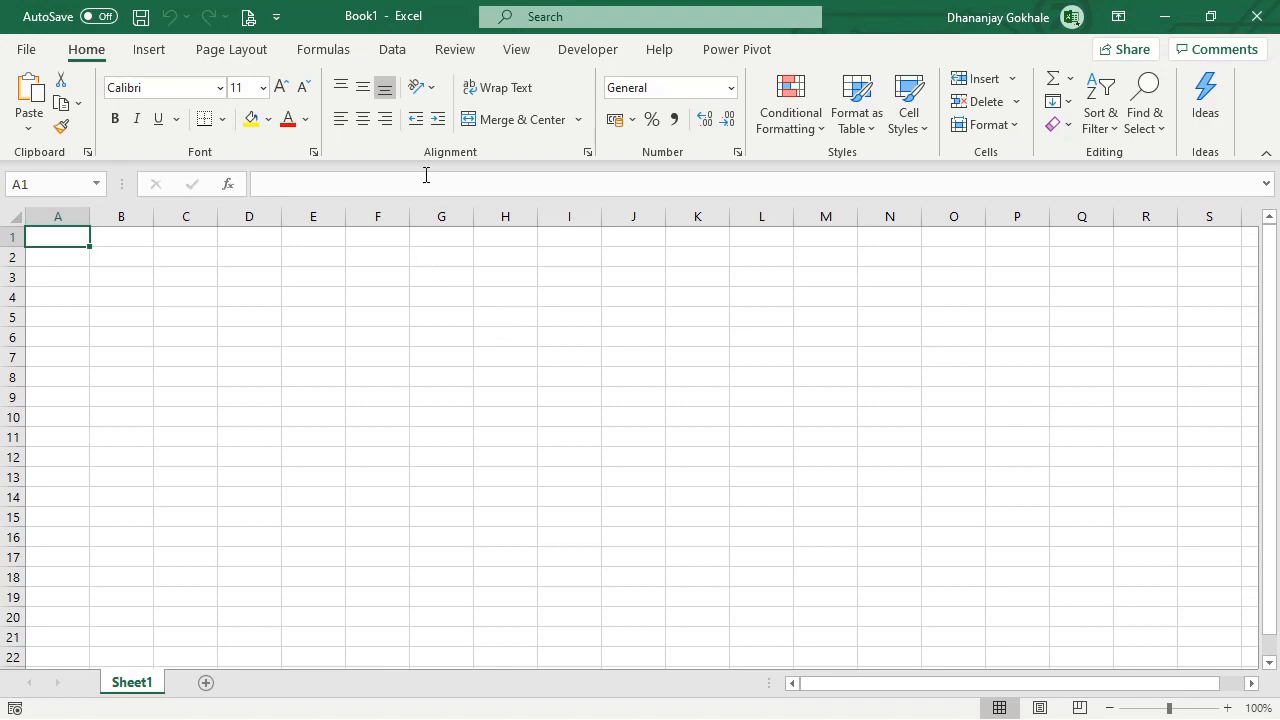
Step: Launch the Power Query Editor from the workbook
left_click(391, 55)
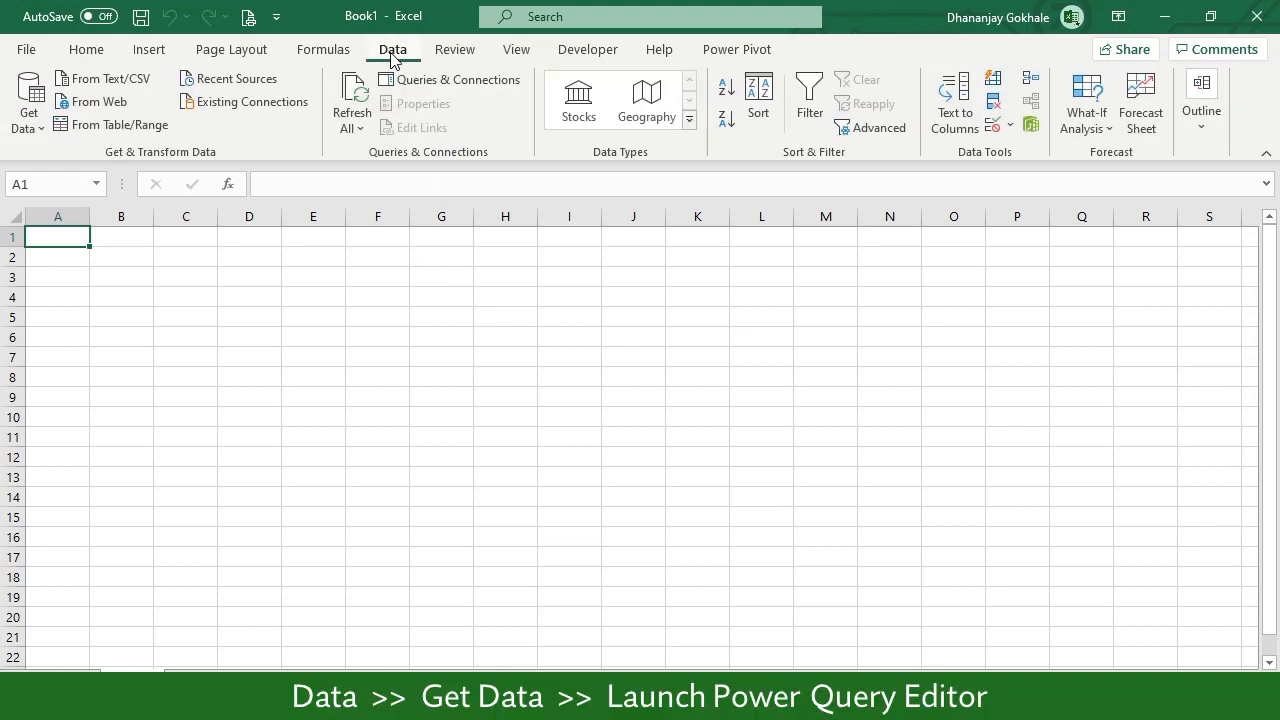
left_click(24, 118)
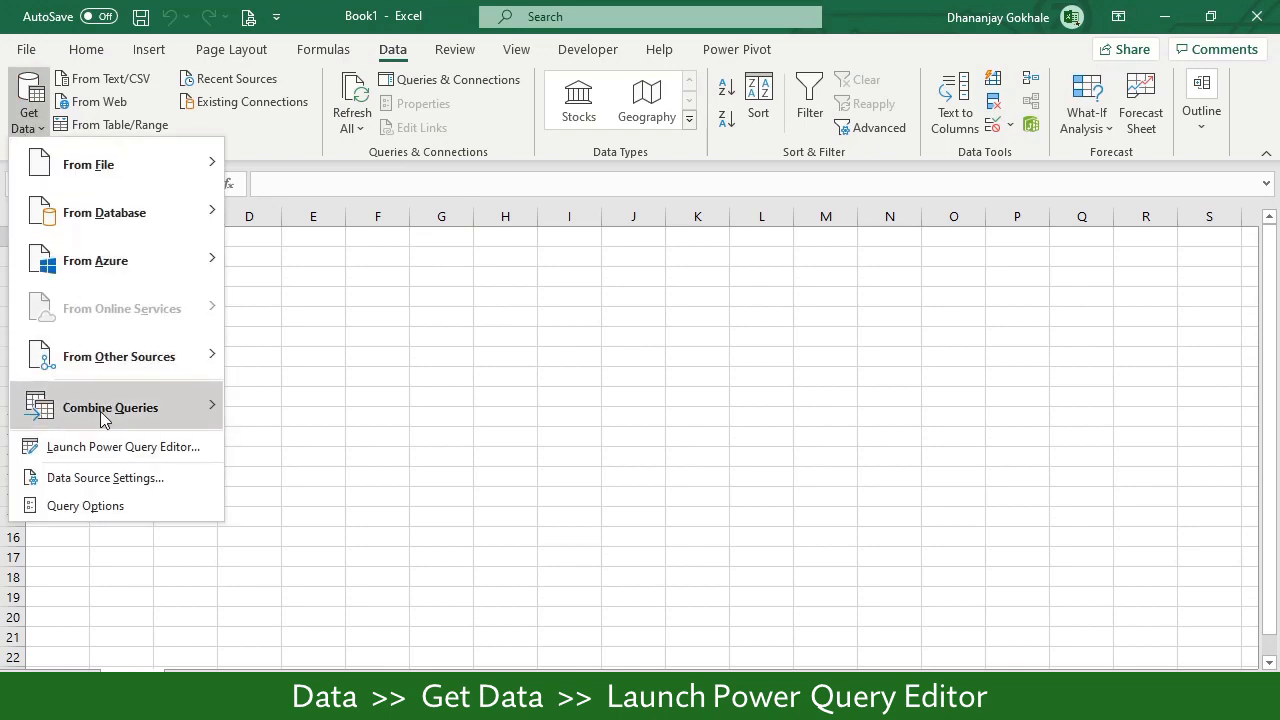
left_click(117, 449)
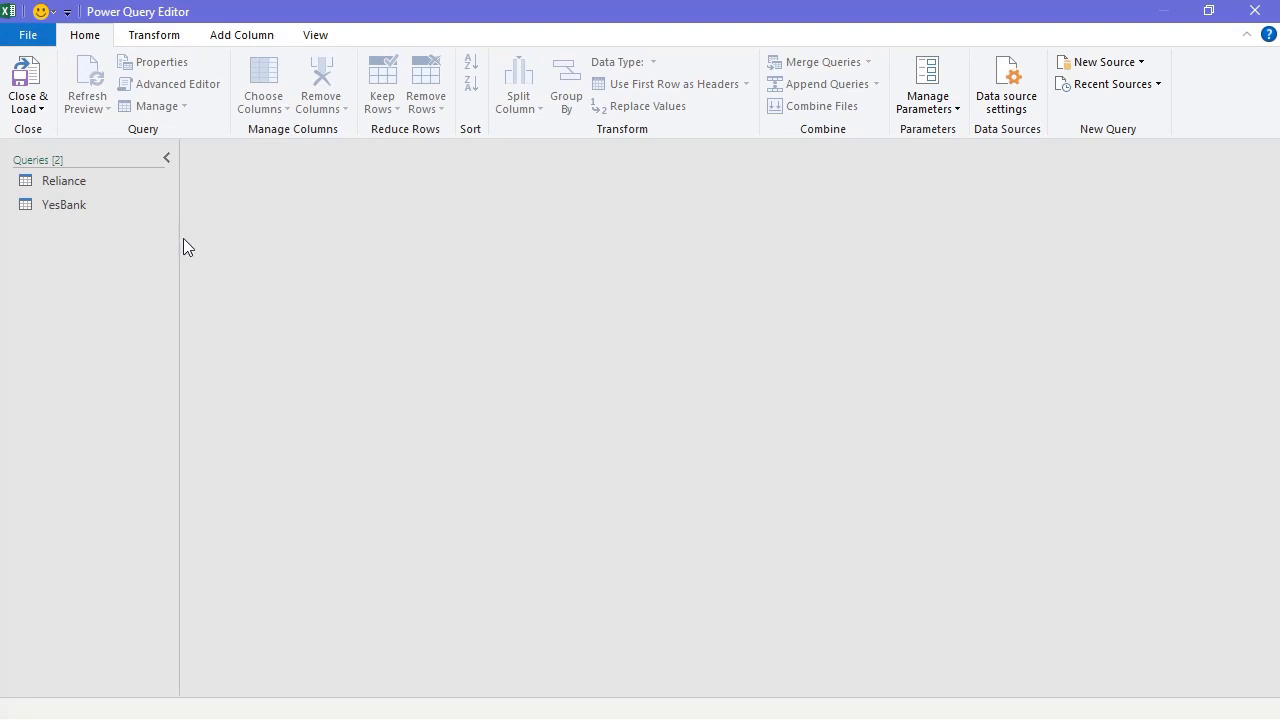
left_click(150, 40)
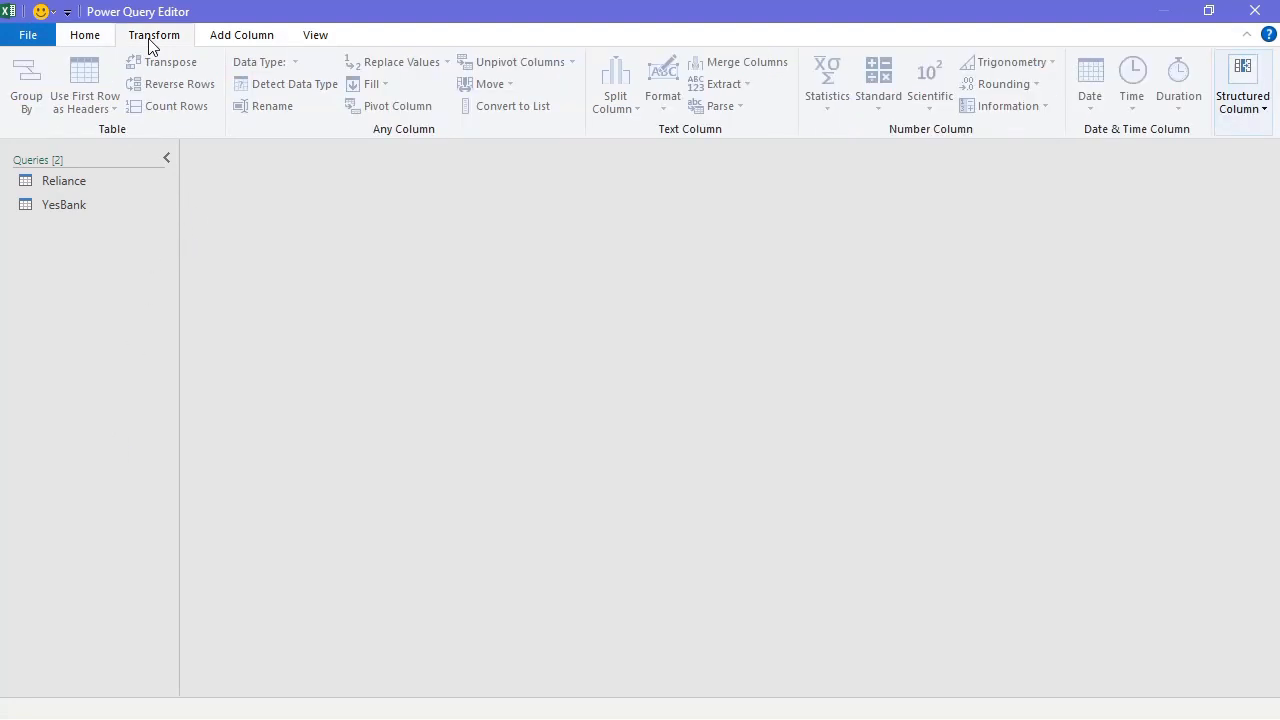
left_click(94, 38)
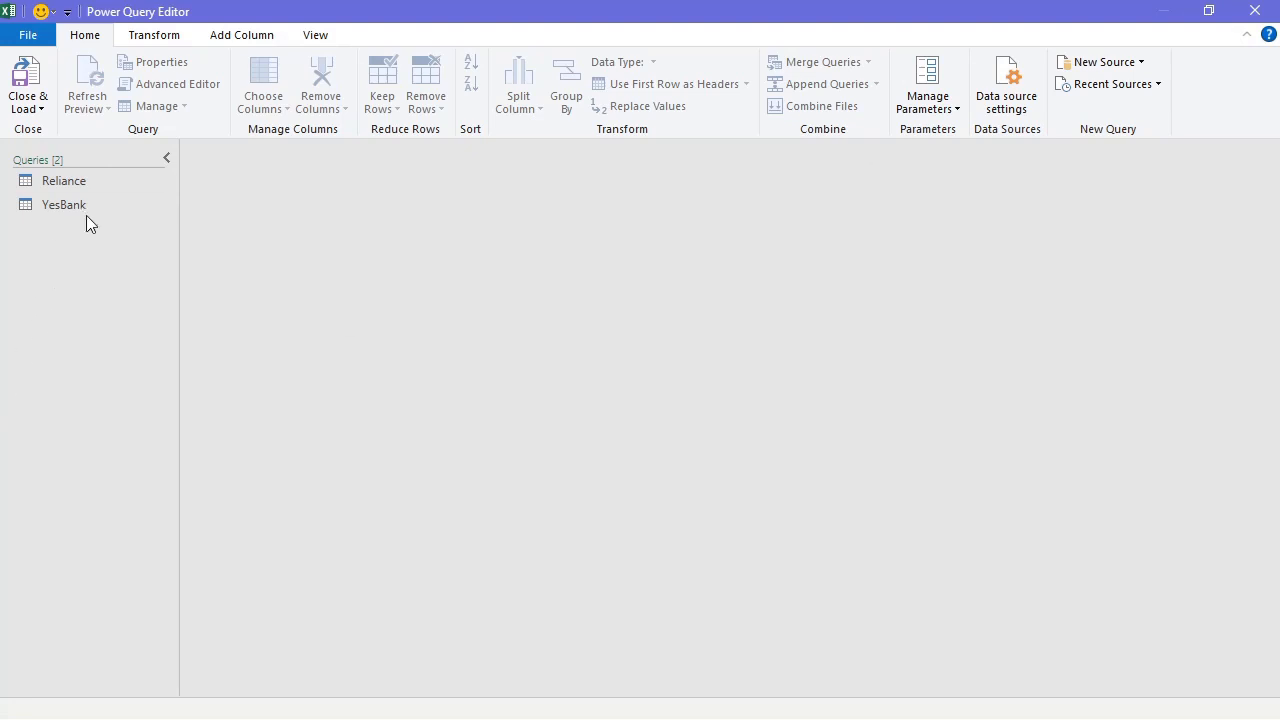
Step: Append the Reliance and YesBank queries as a new query, using the three-or-more-tables option
left_click(83, 176)
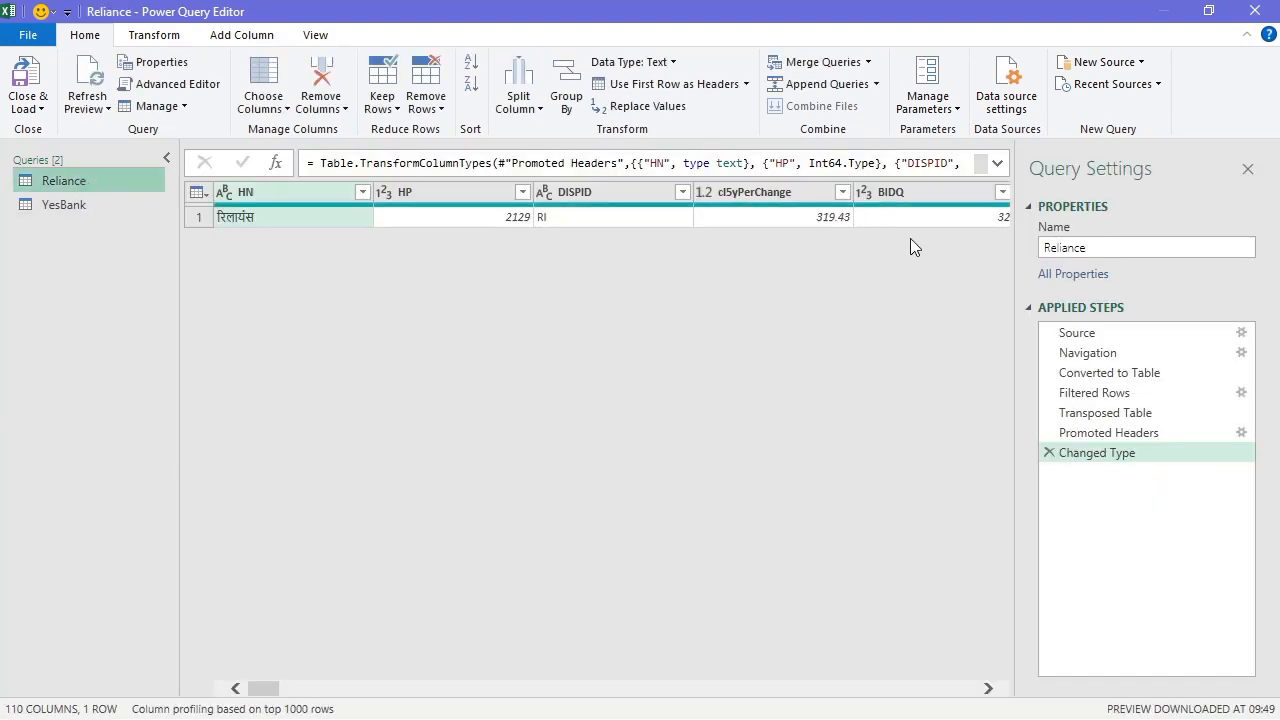
left_click(876, 86)
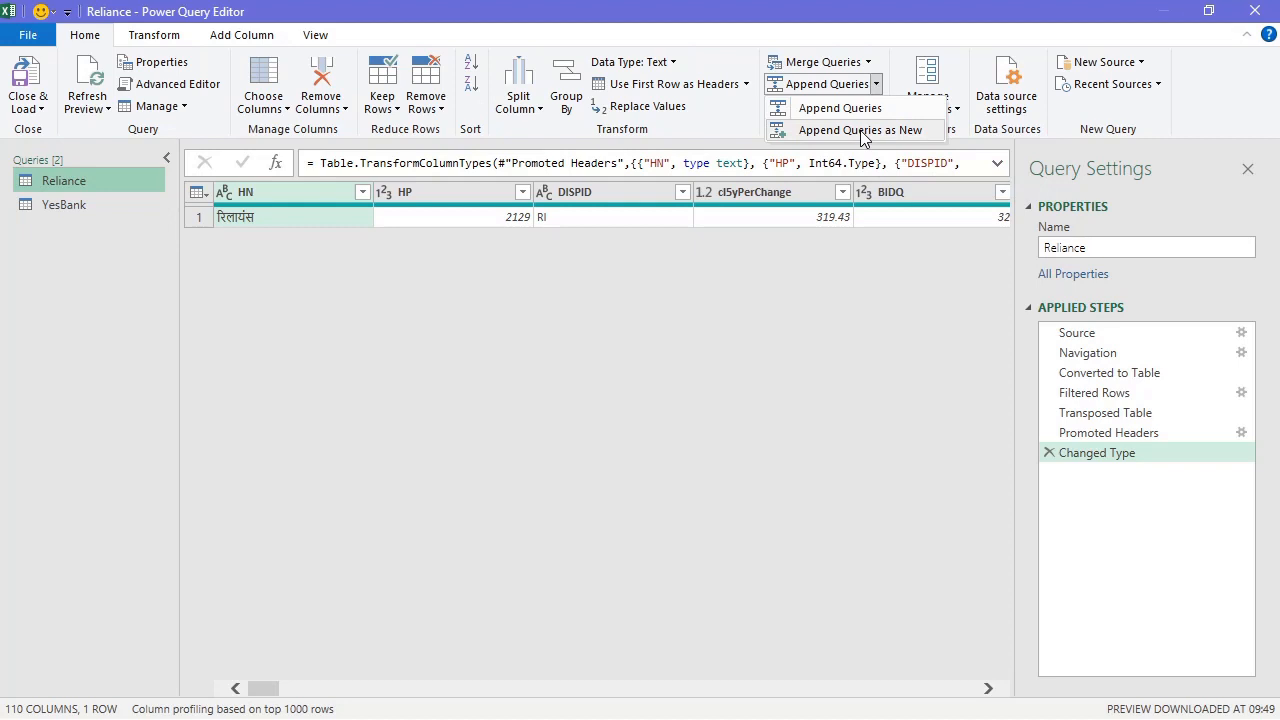
left_click(862, 130)
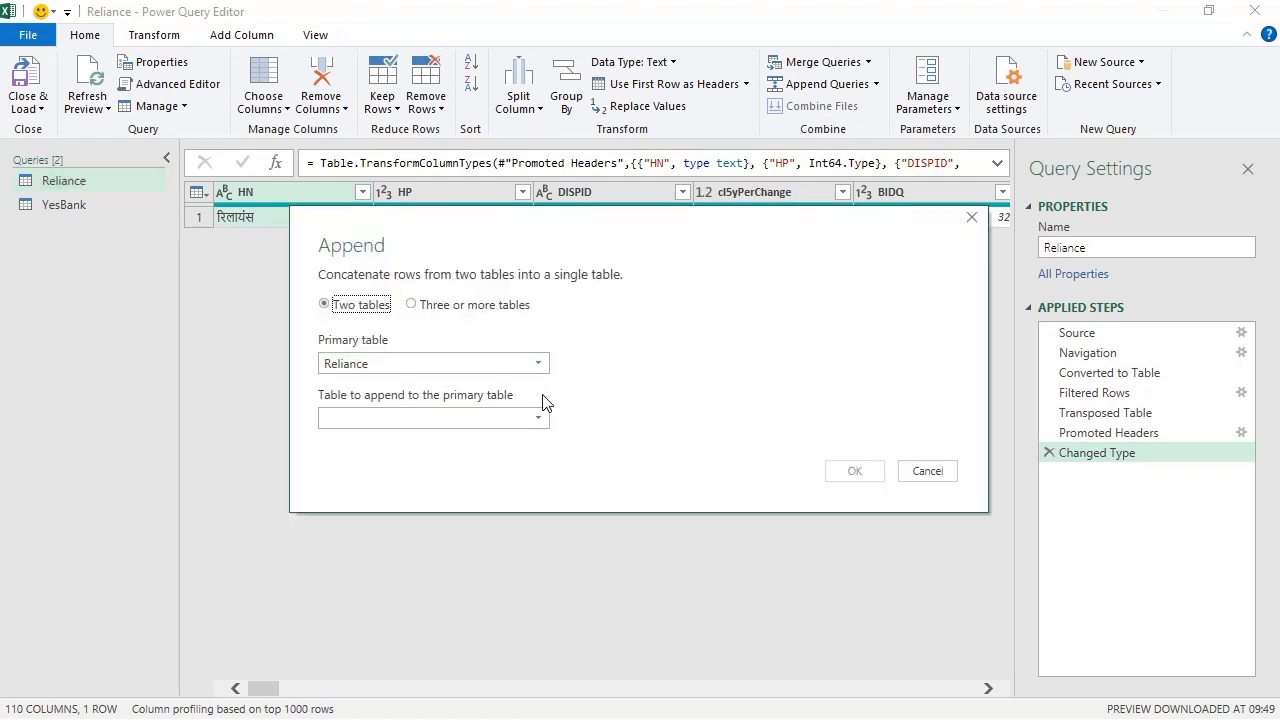
left_click(417, 309)
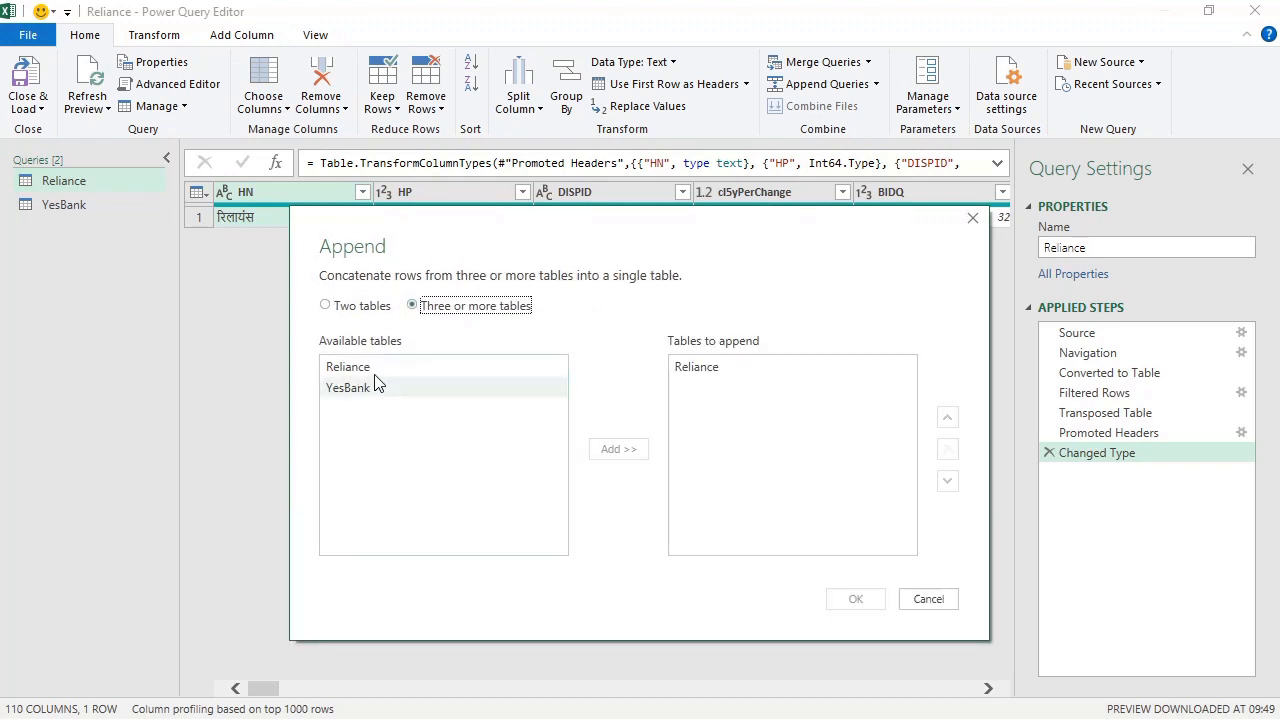
left_click(700, 372)
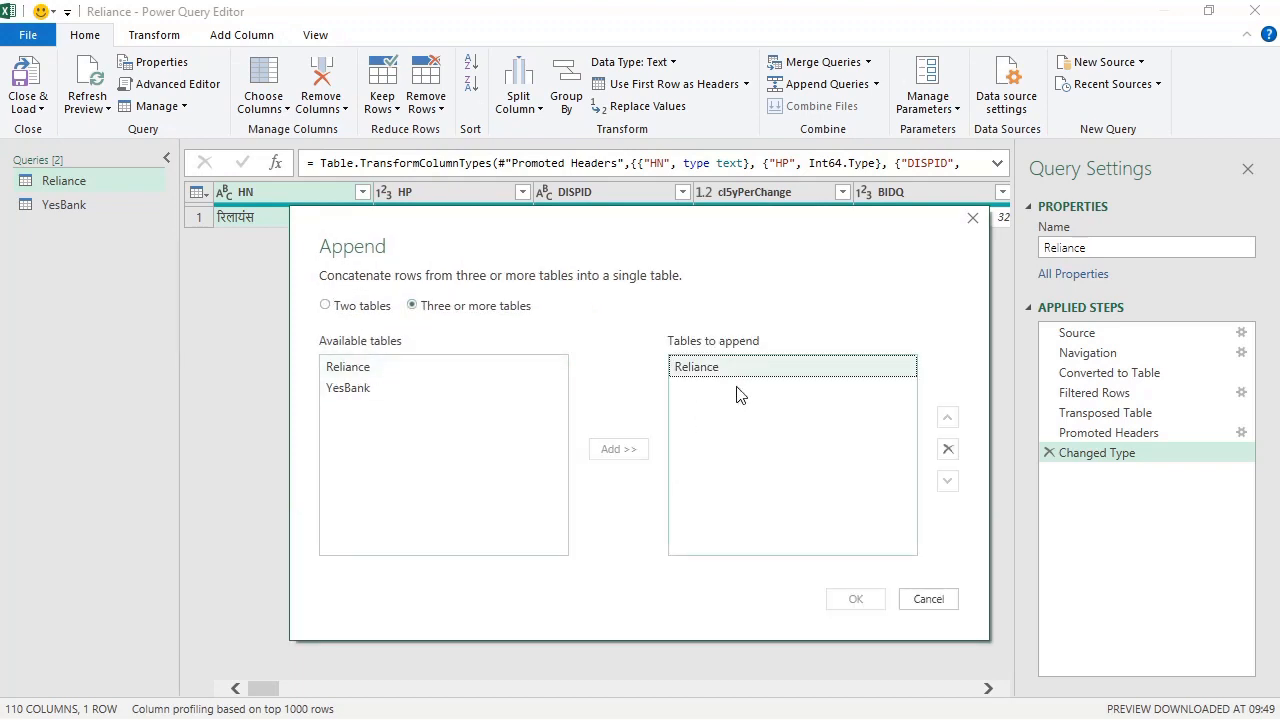
left_click(947, 449)
left_click(423, 372)
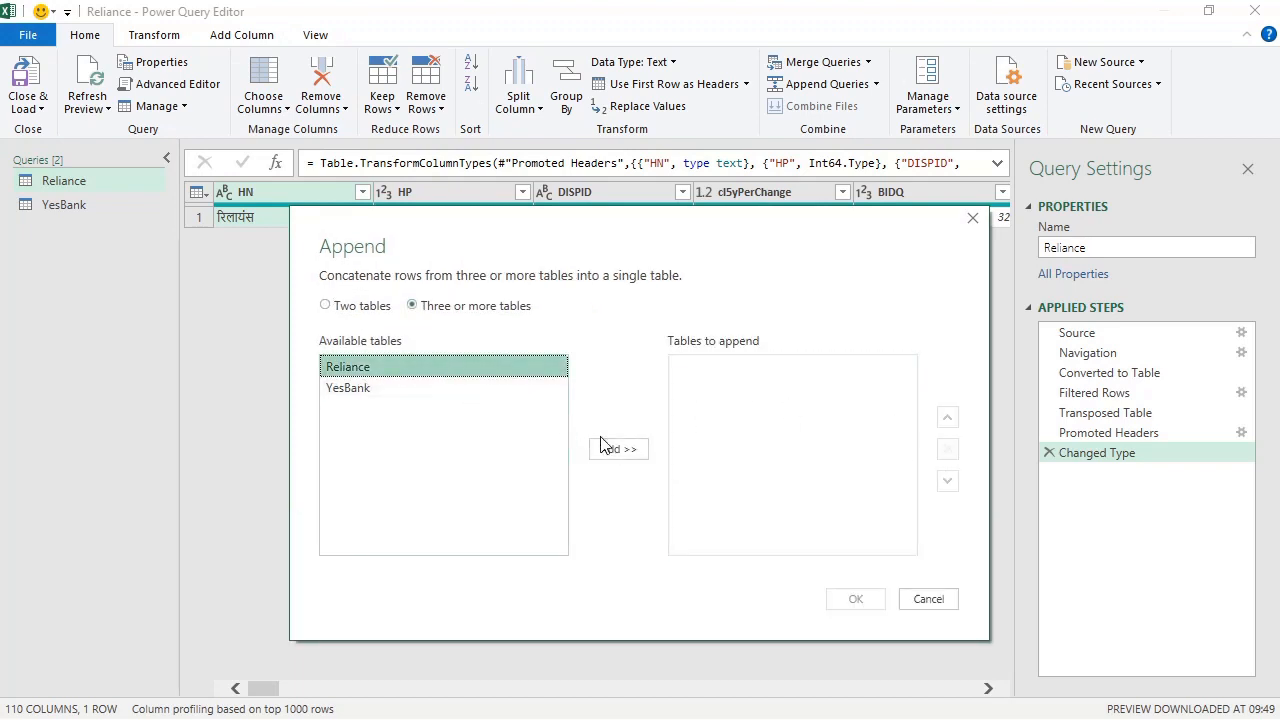
left_click(602, 449)
left_click(350, 392)
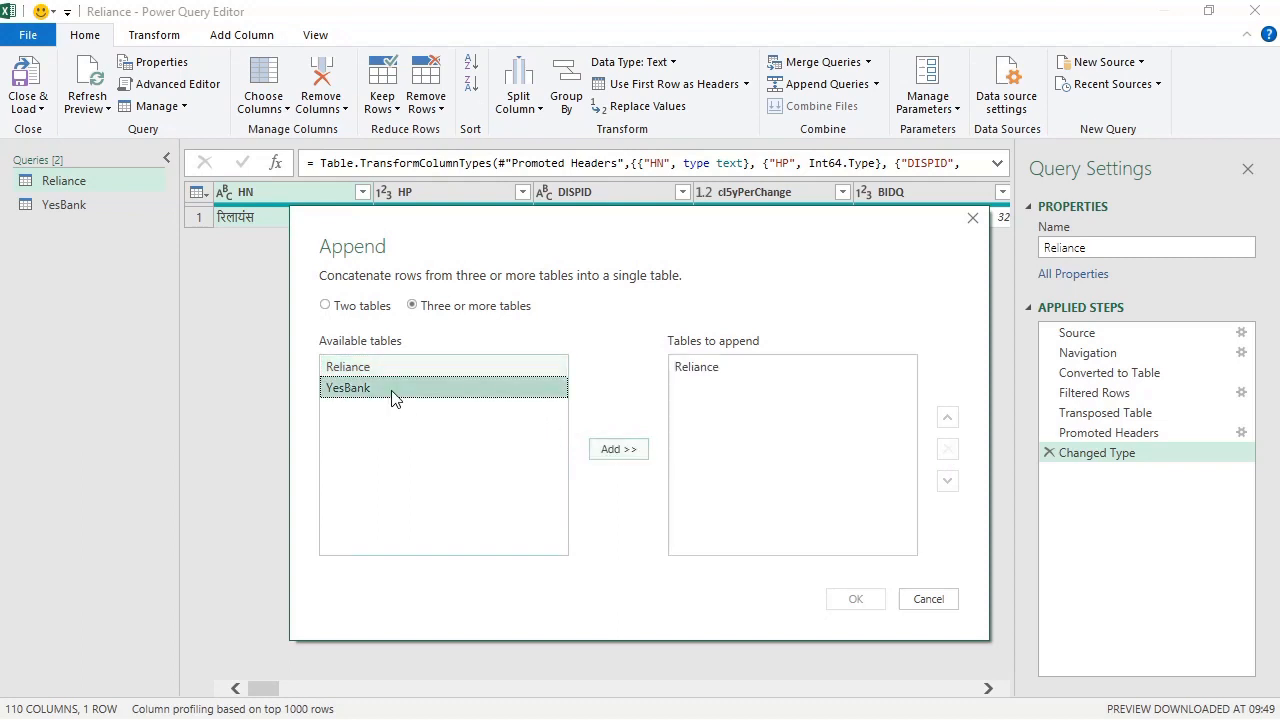
left_click(612, 449)
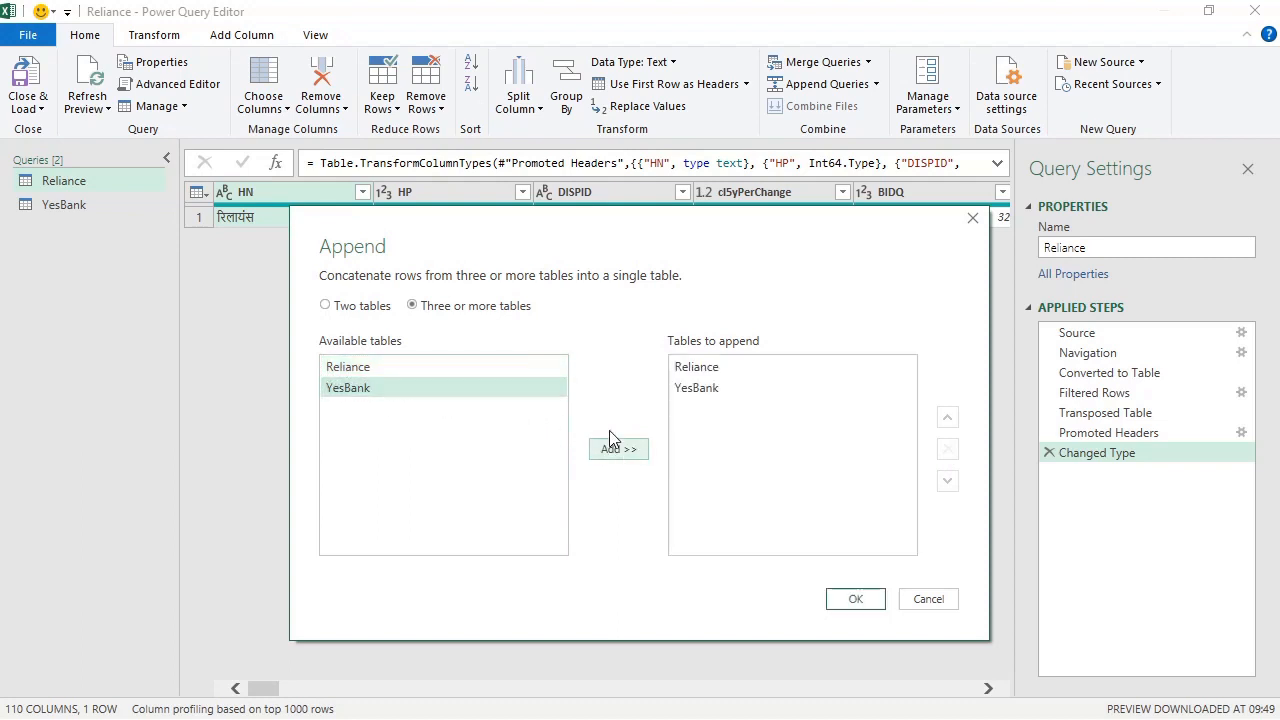
left_click(855, 600)
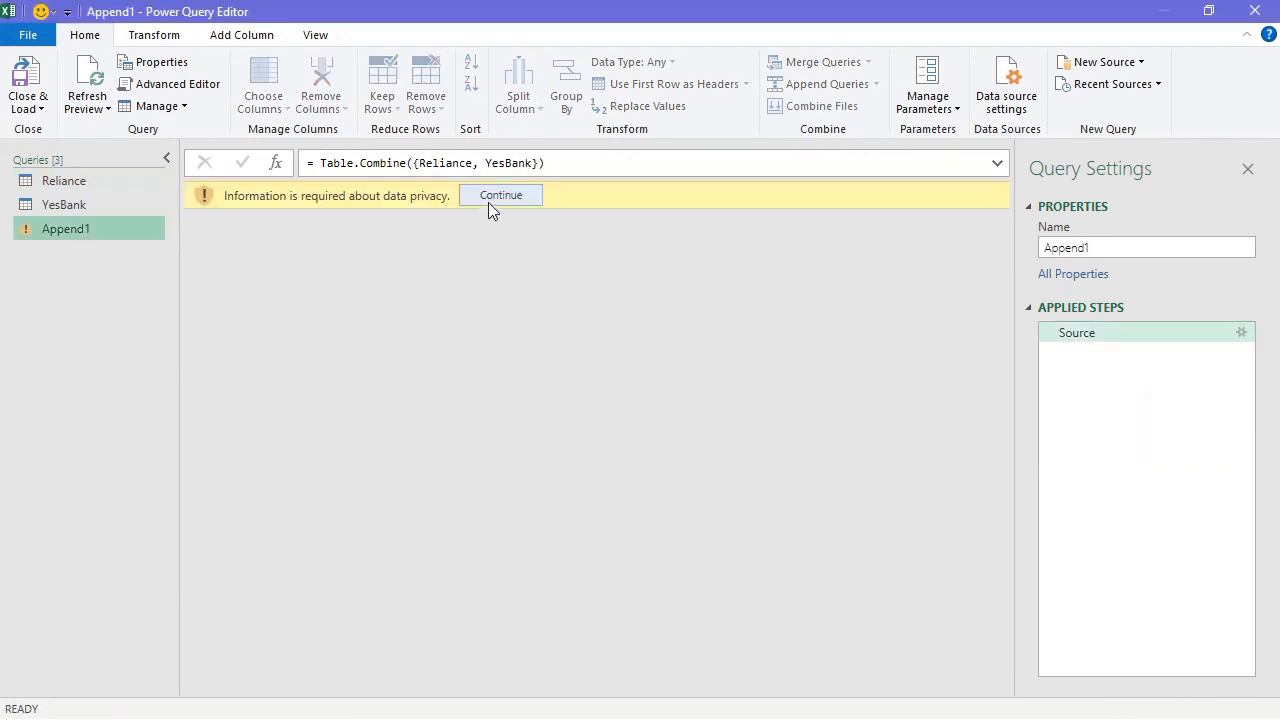
Step: Resolve the appended query's data privacy request by ignoring Privacy Levels checks for this file, and save the setting
left_click(489, 197)
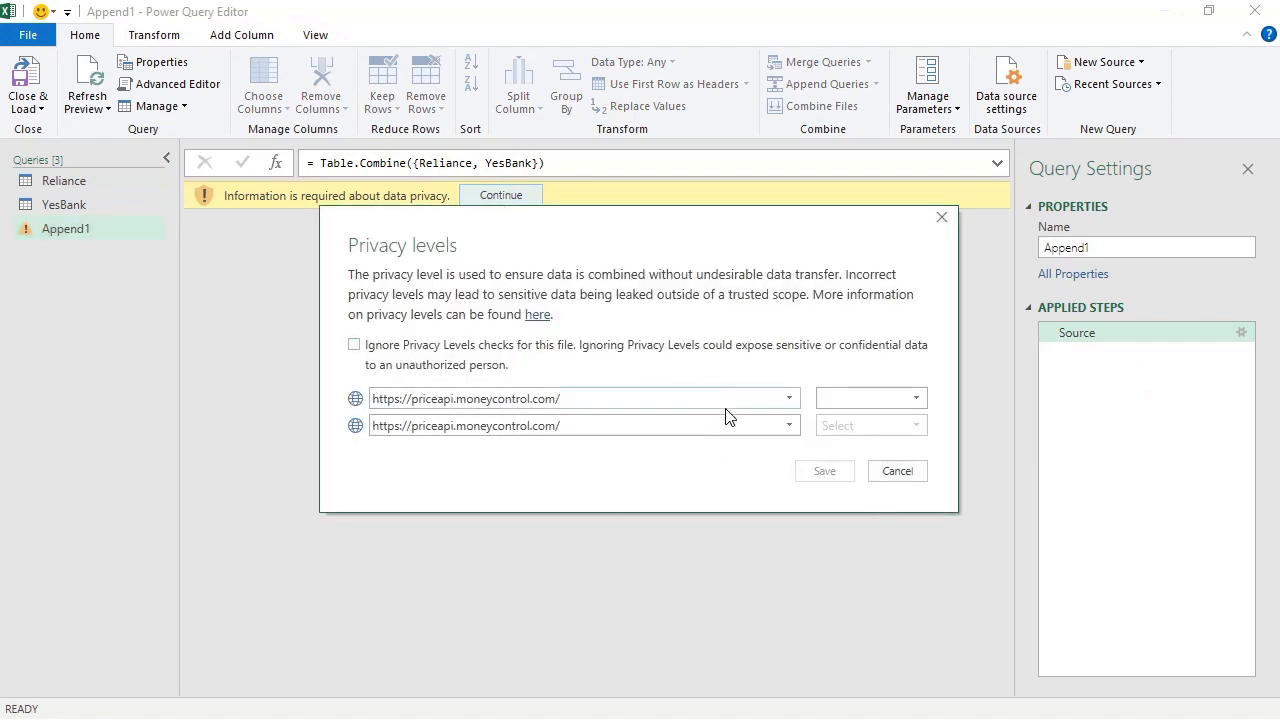
left_click(354, 345)
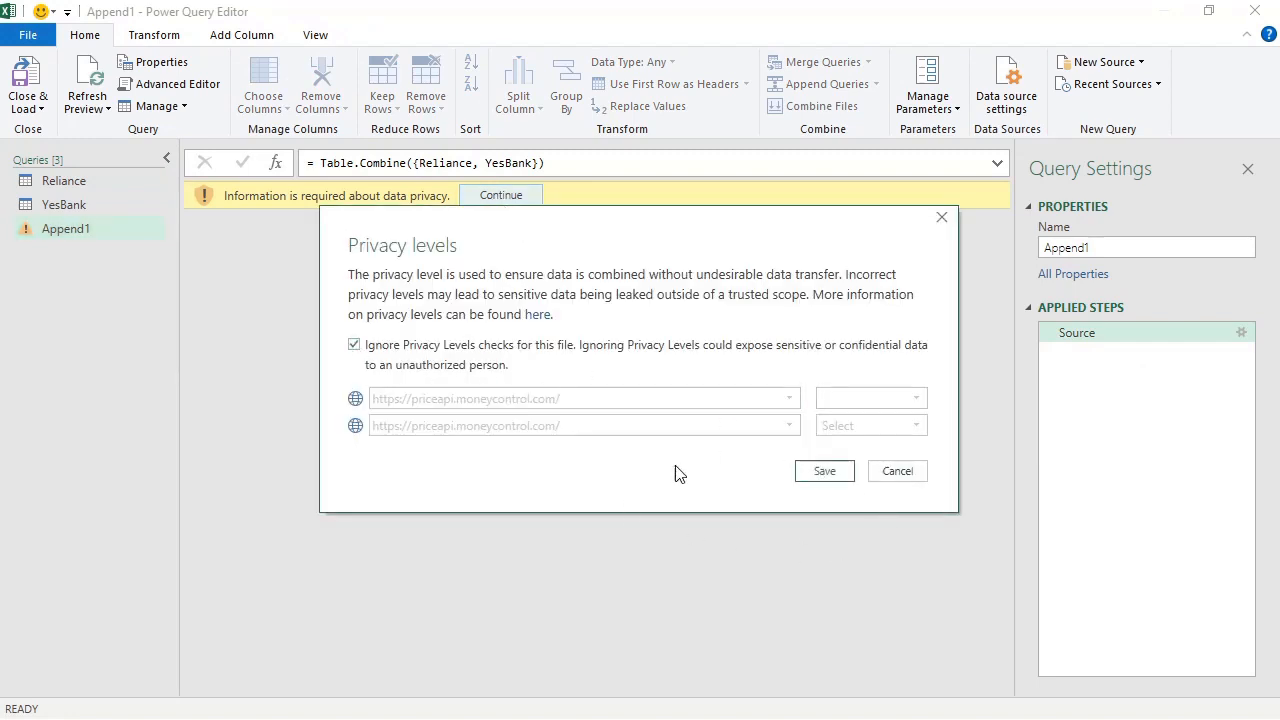
left_click(816, 474)
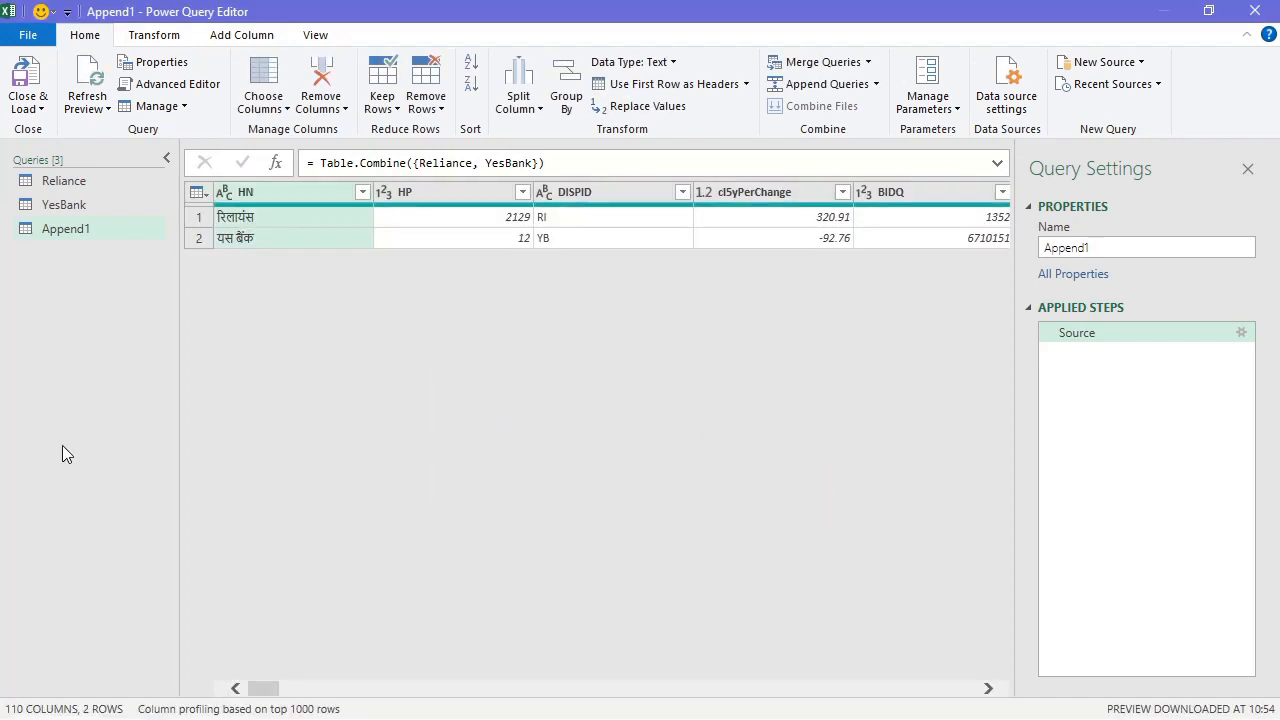
Step: Rename the appended query Watch_List and load it into a new worksheet, closing the Queries & Connections pane
double_click(1100, 247)
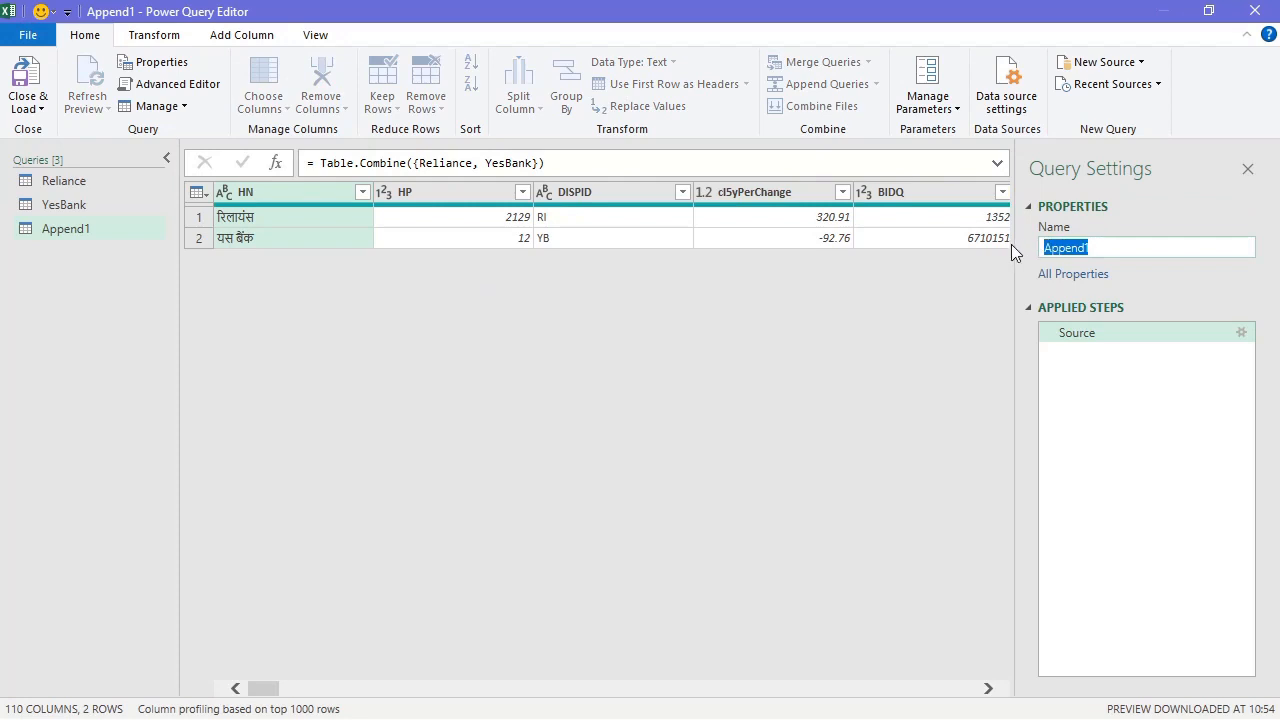
type("Watch_List")
key("Return")
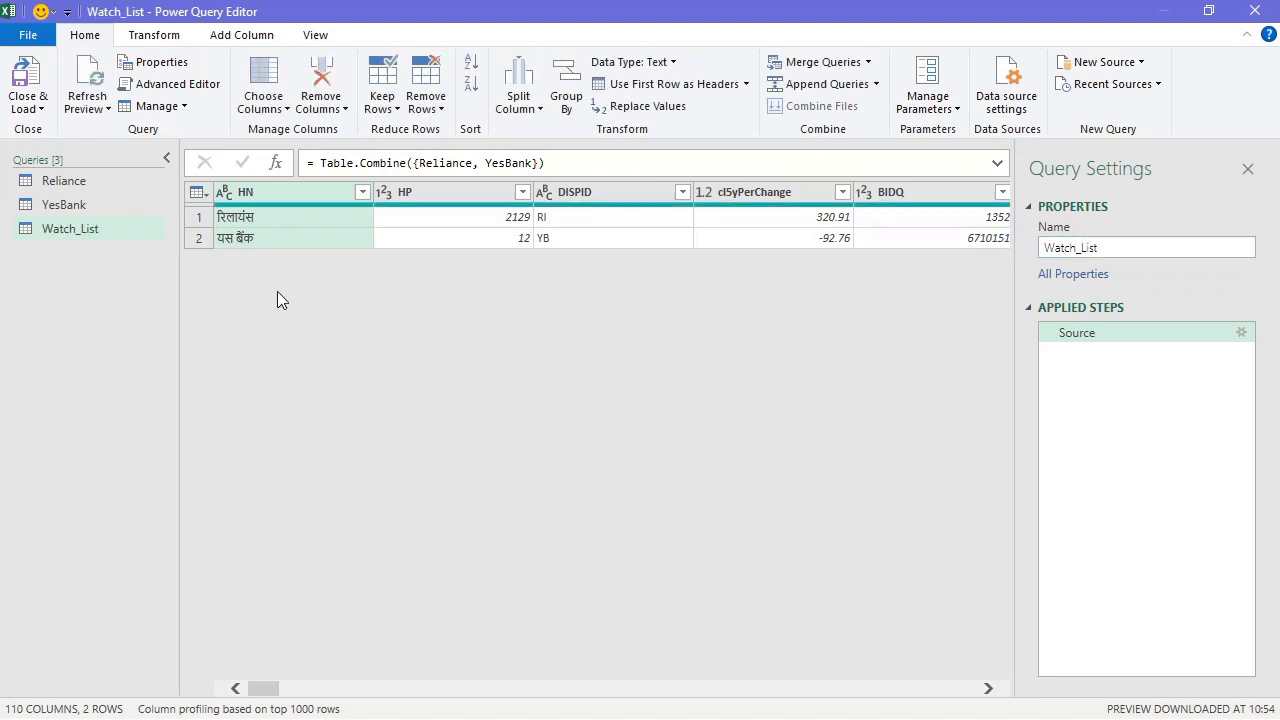
left_click(27, 78)
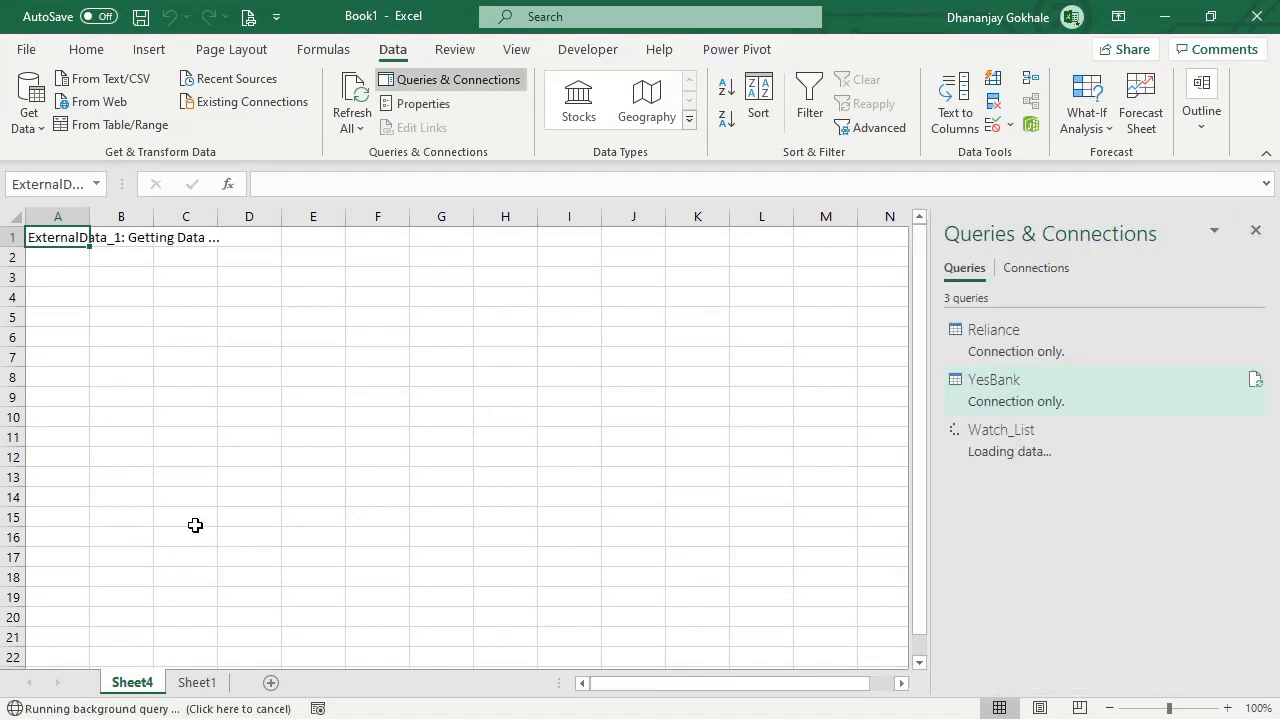
left_click(1256, 230)
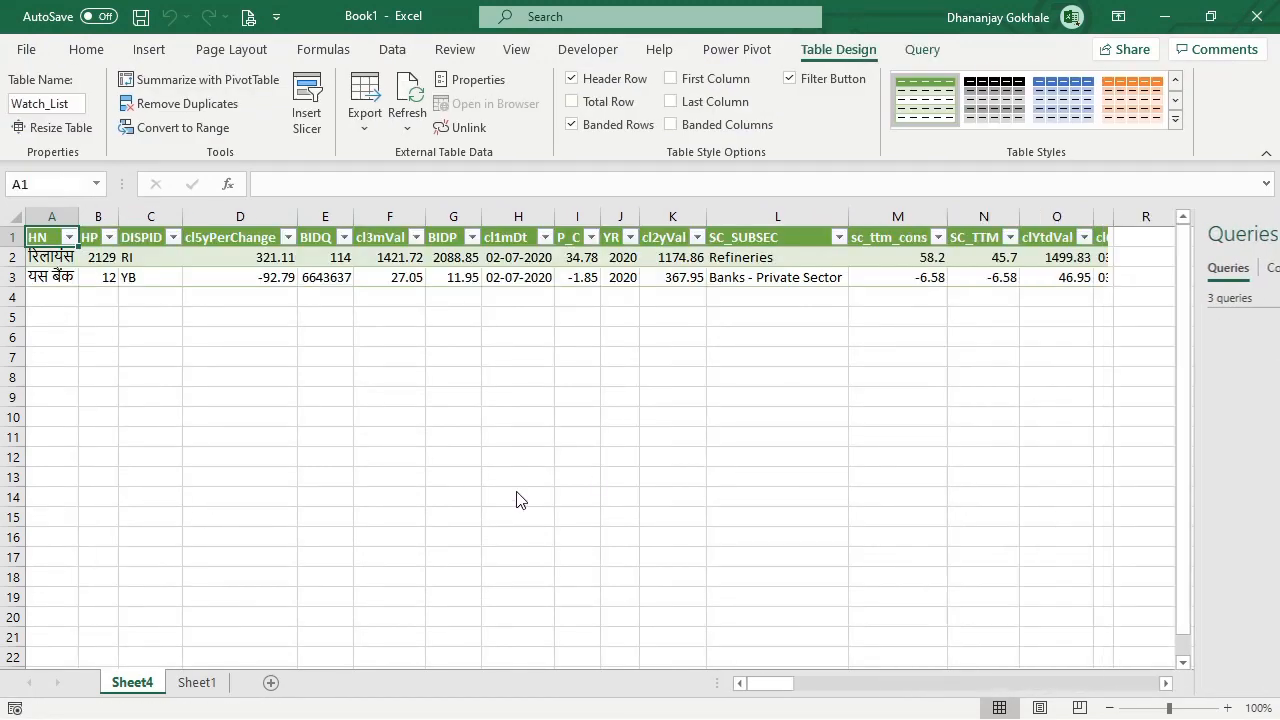
Step: Rename the worksheet holding the query table as Watch-List and Sheet1 as Portfolio
double_click(138, 684)
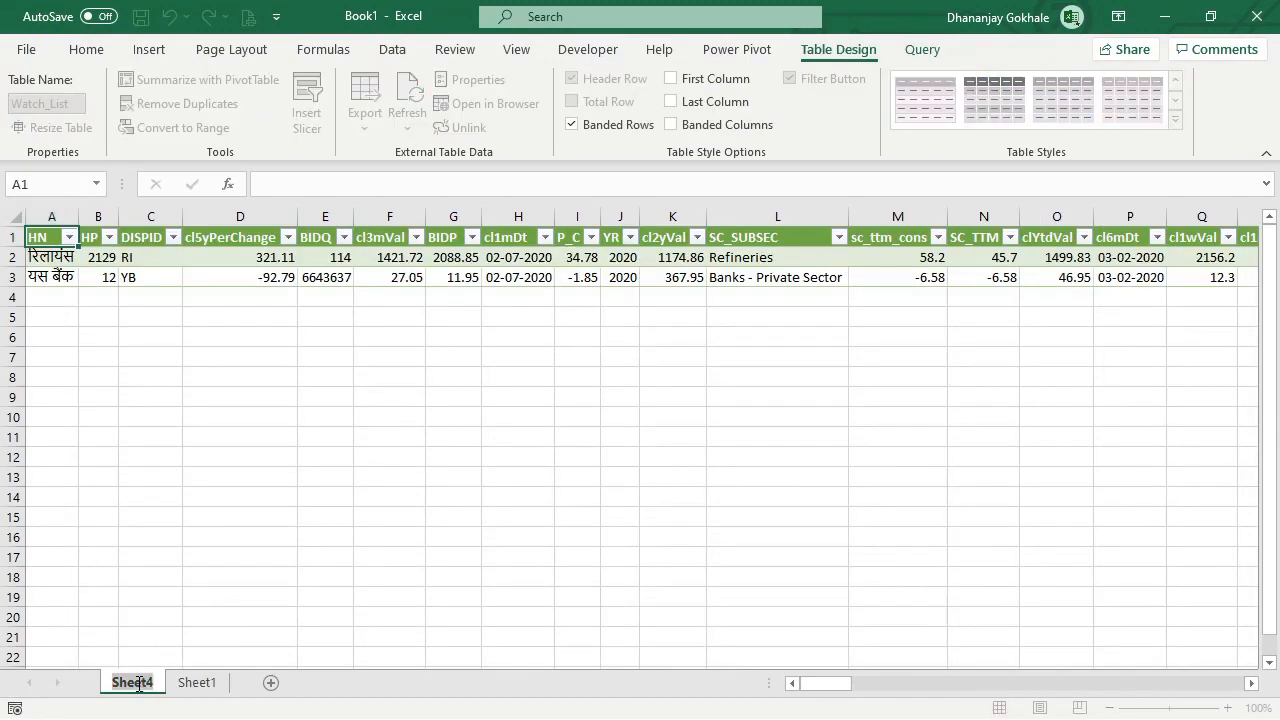
type("Watch")
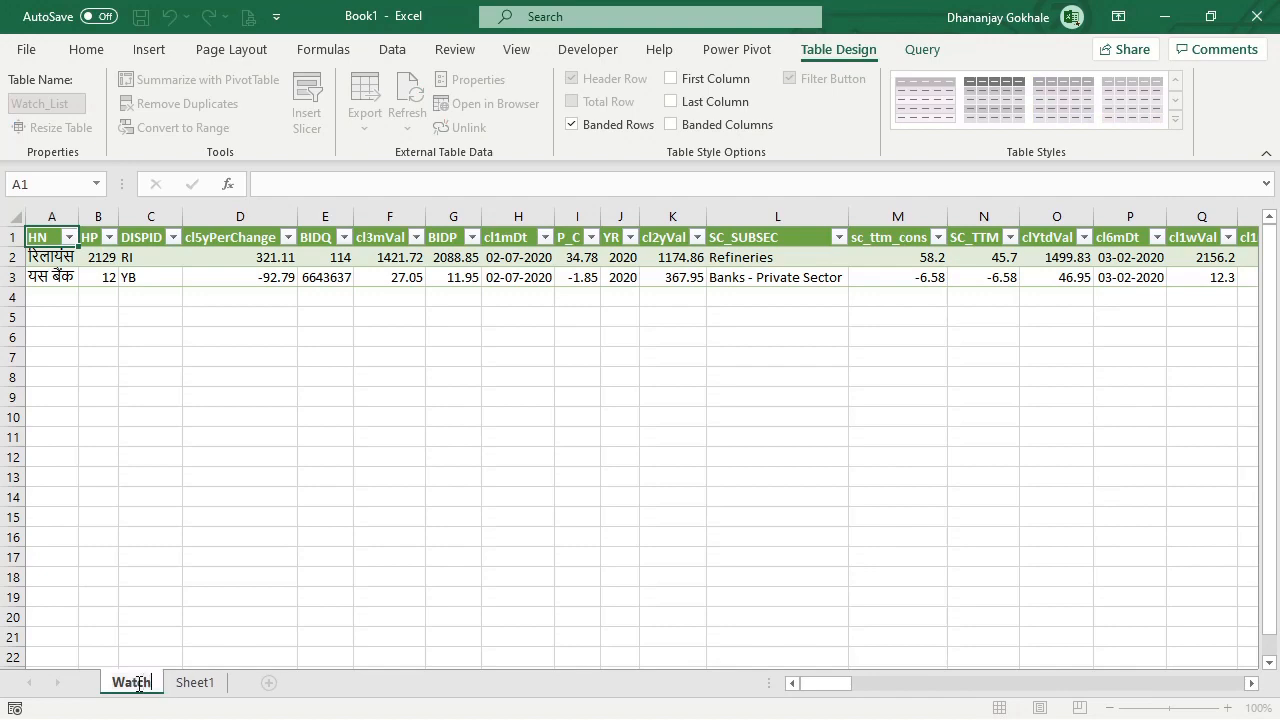
type("-List")
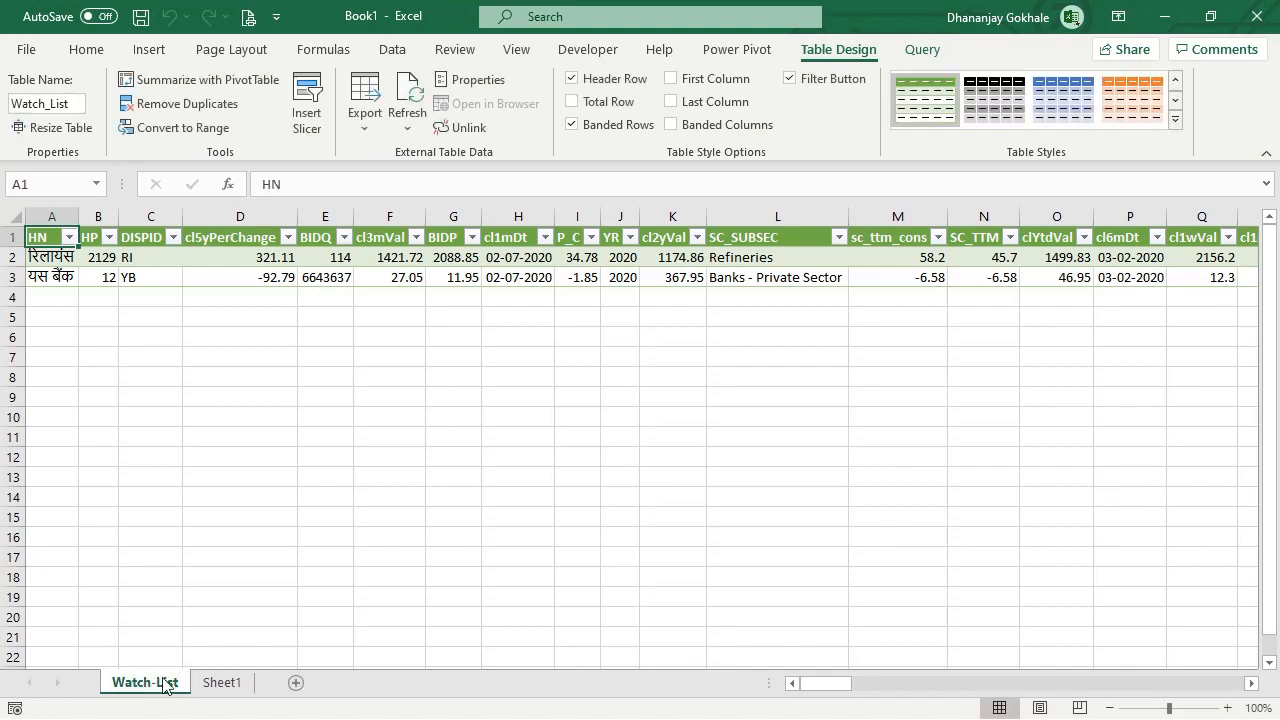
left_click(224, 683)
type("Po")
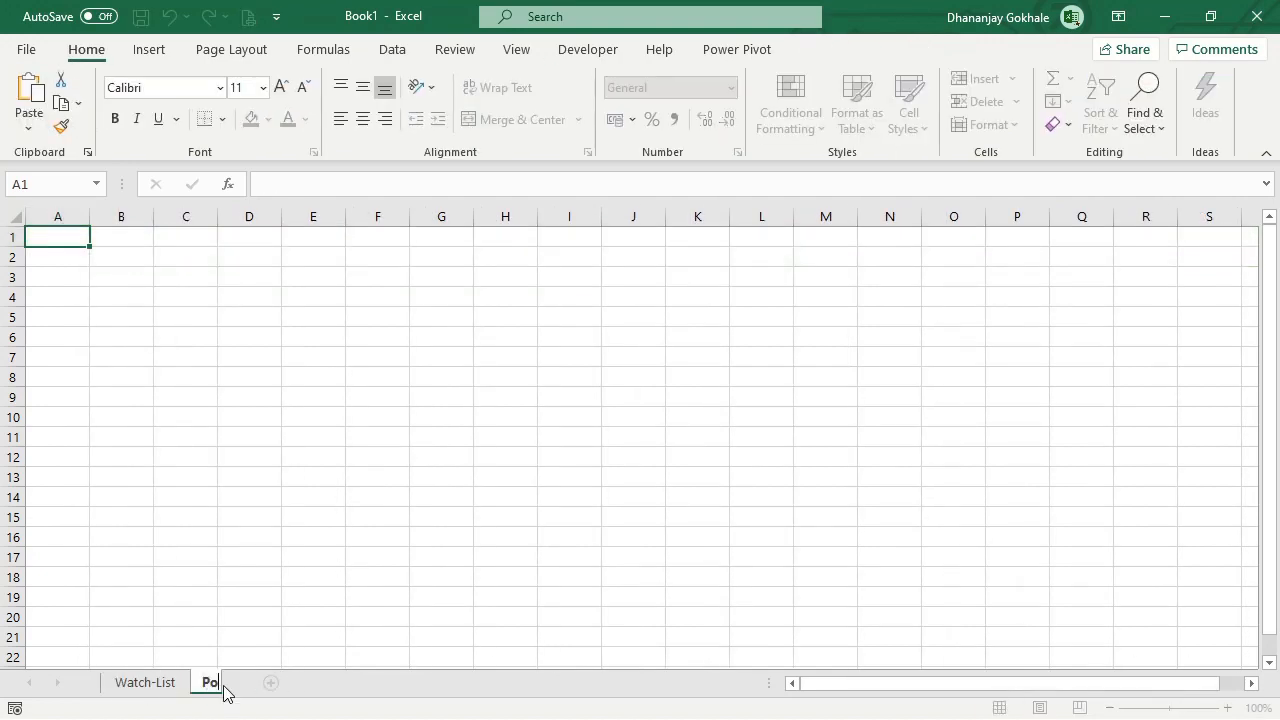
type("rtfolio")
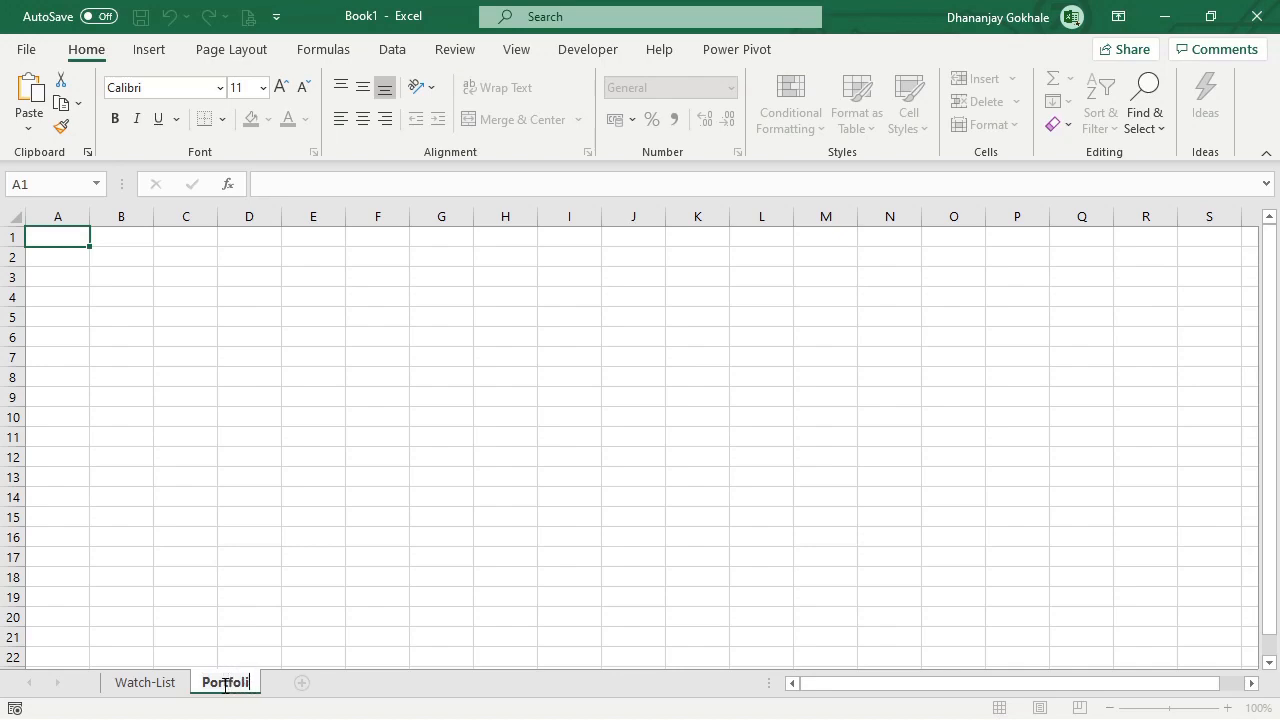
key("Return")
Step: On the Portfolio sheet, enter the heading Security in A1 with Reliance and Yes Bank listed below it
scroll(179, 508, "up", 1, "ctrl")
scroll(179, 508, "up", 1, "ctrl")
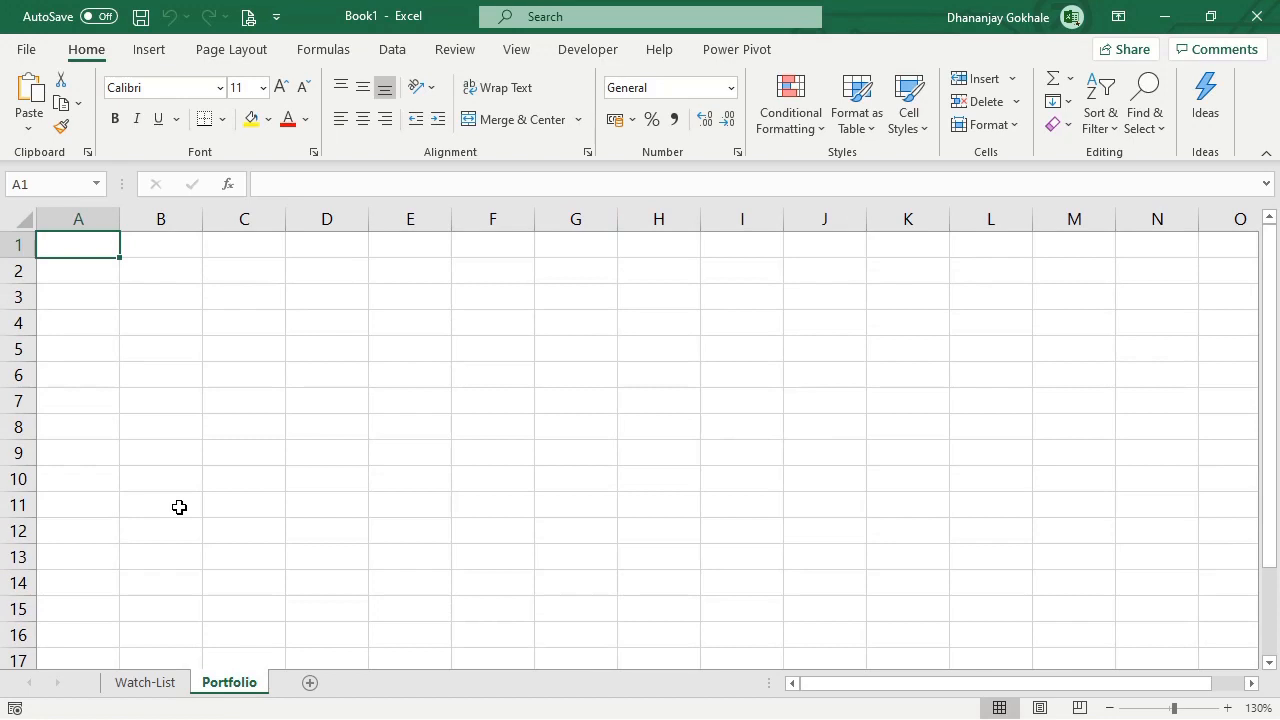
type("Se")
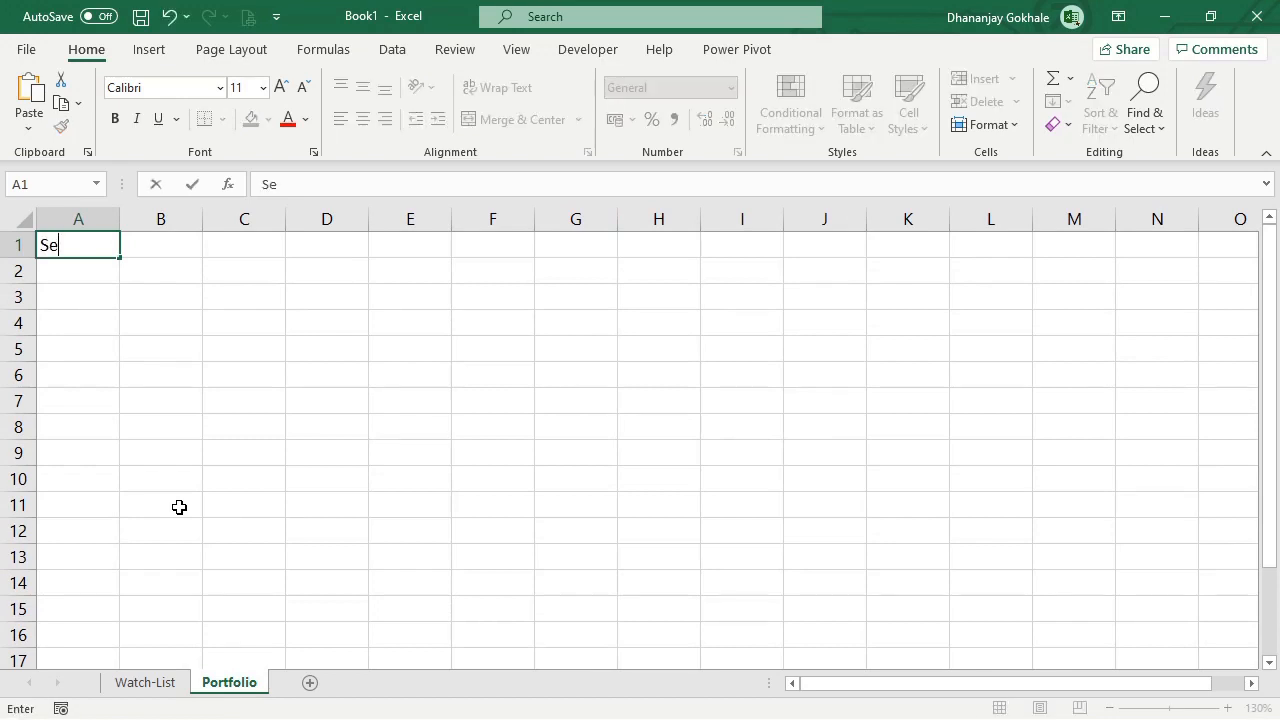
type("curity")
key("Return")
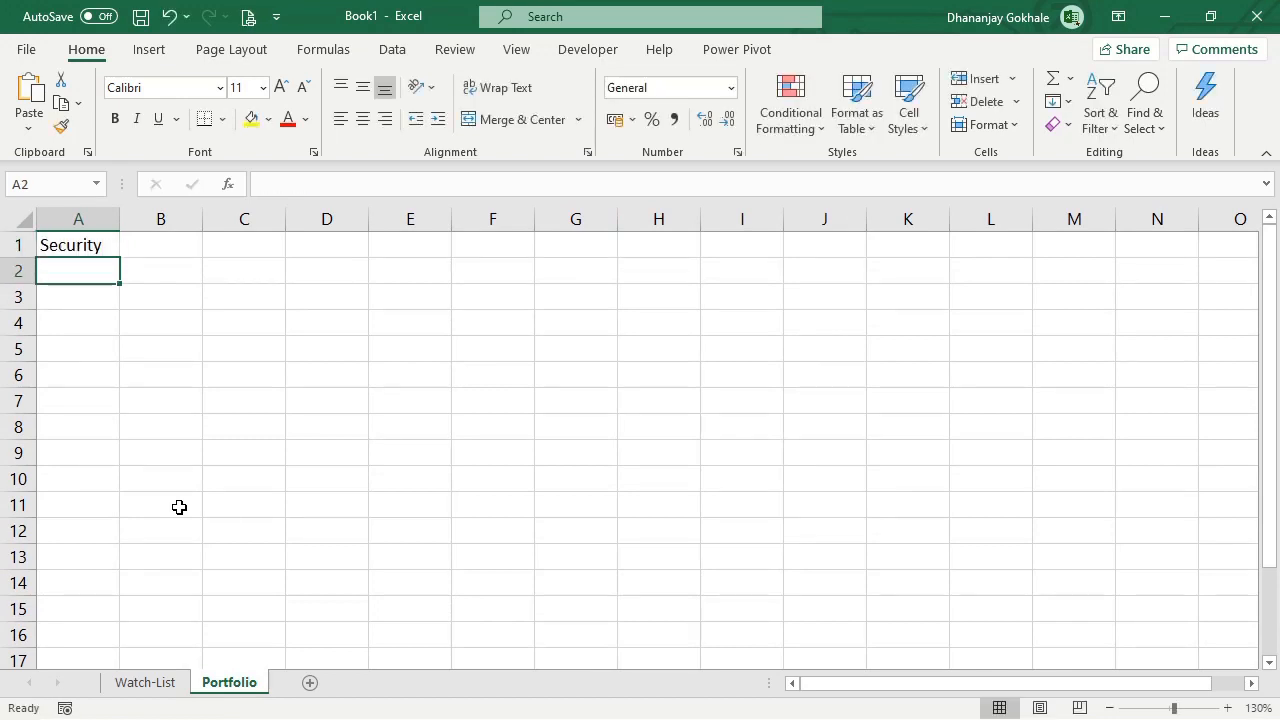
type("Reliance")
key("Return")
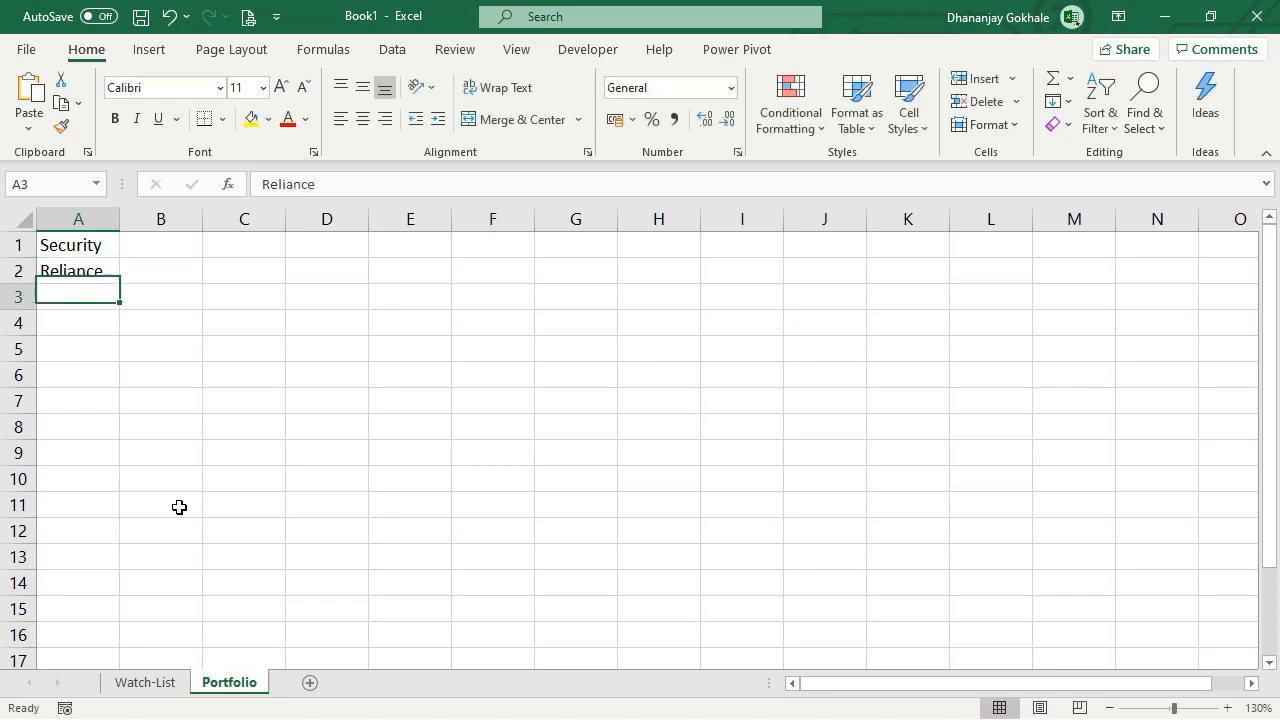
type("Yes")
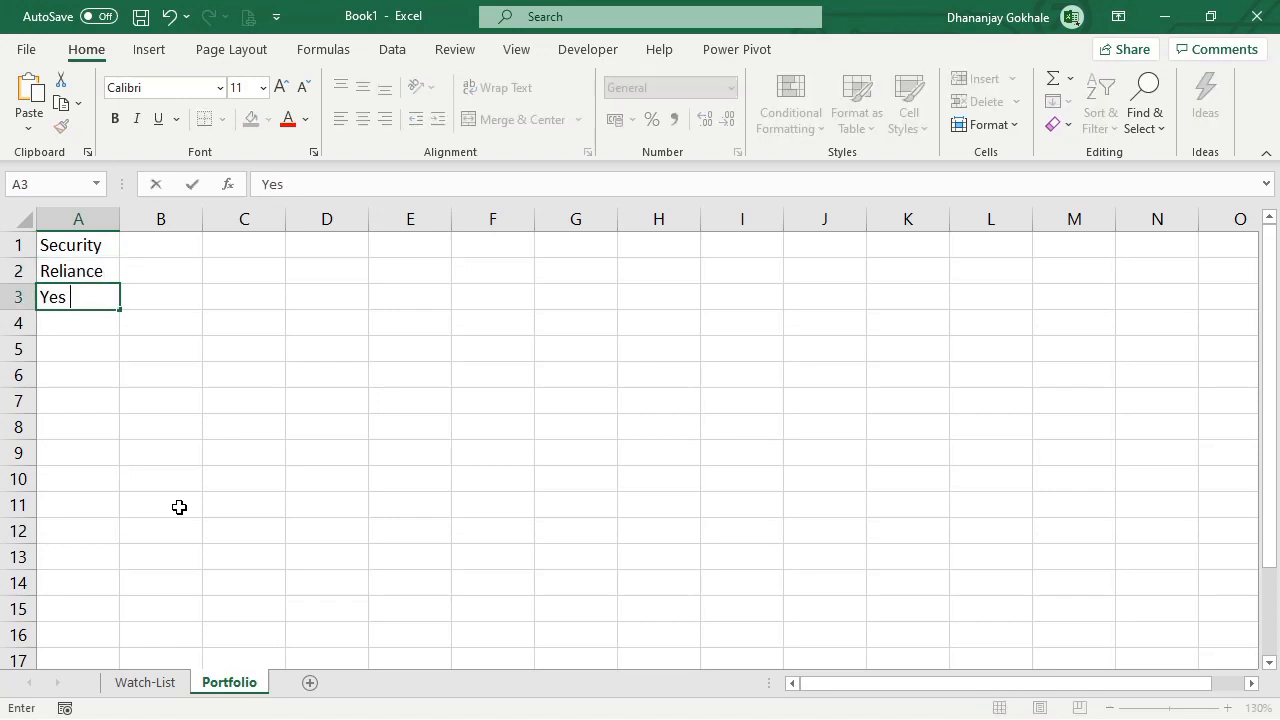
type(" Bank")
key("Return")
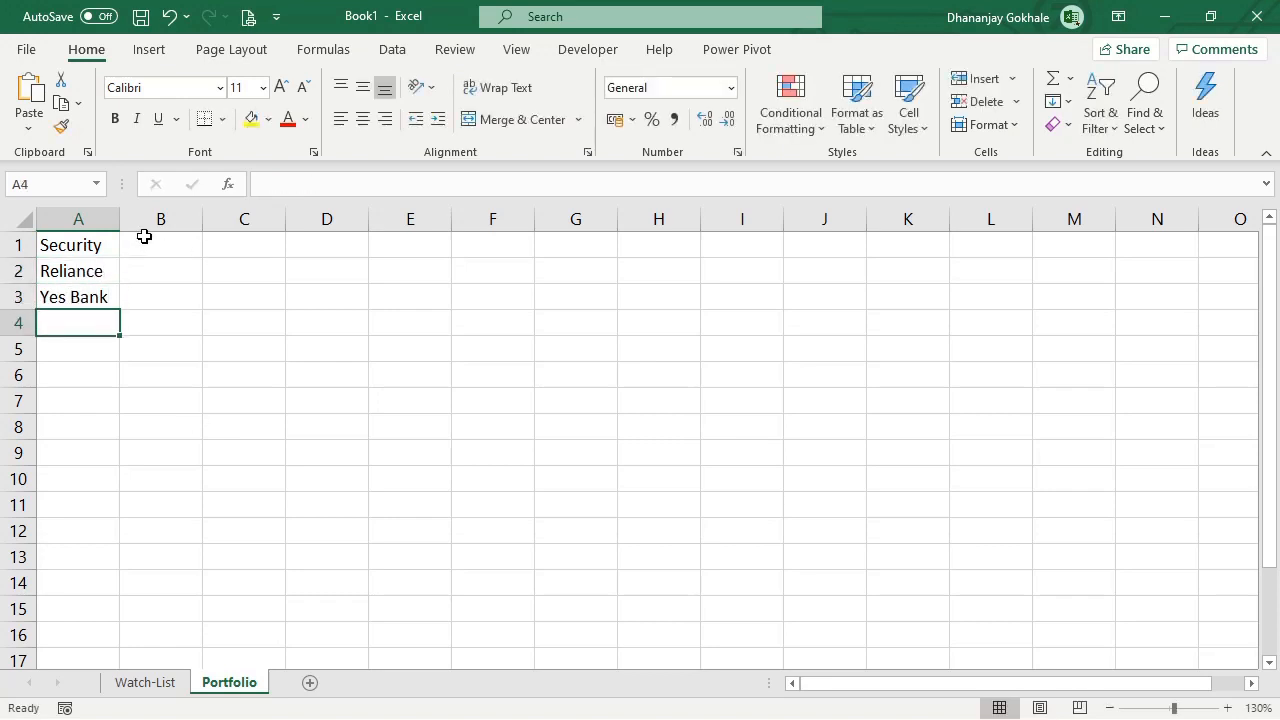
Step: Widen columns A and B, and fill B1:B3 with the heading NSE Code and the codes RELIANCE and YESBANK
left_click_drag(119, 219, 169, 218)
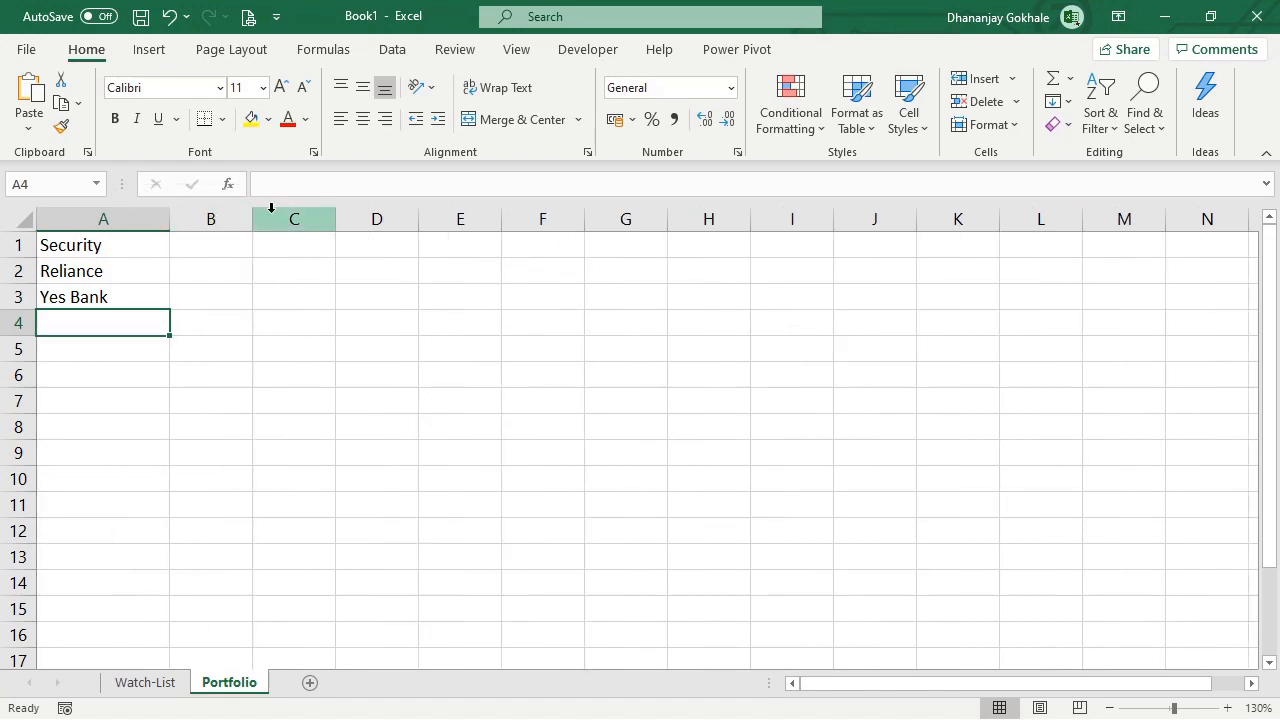
left_click_drag(253, 214, 295, 217)
left_click(241, 241)
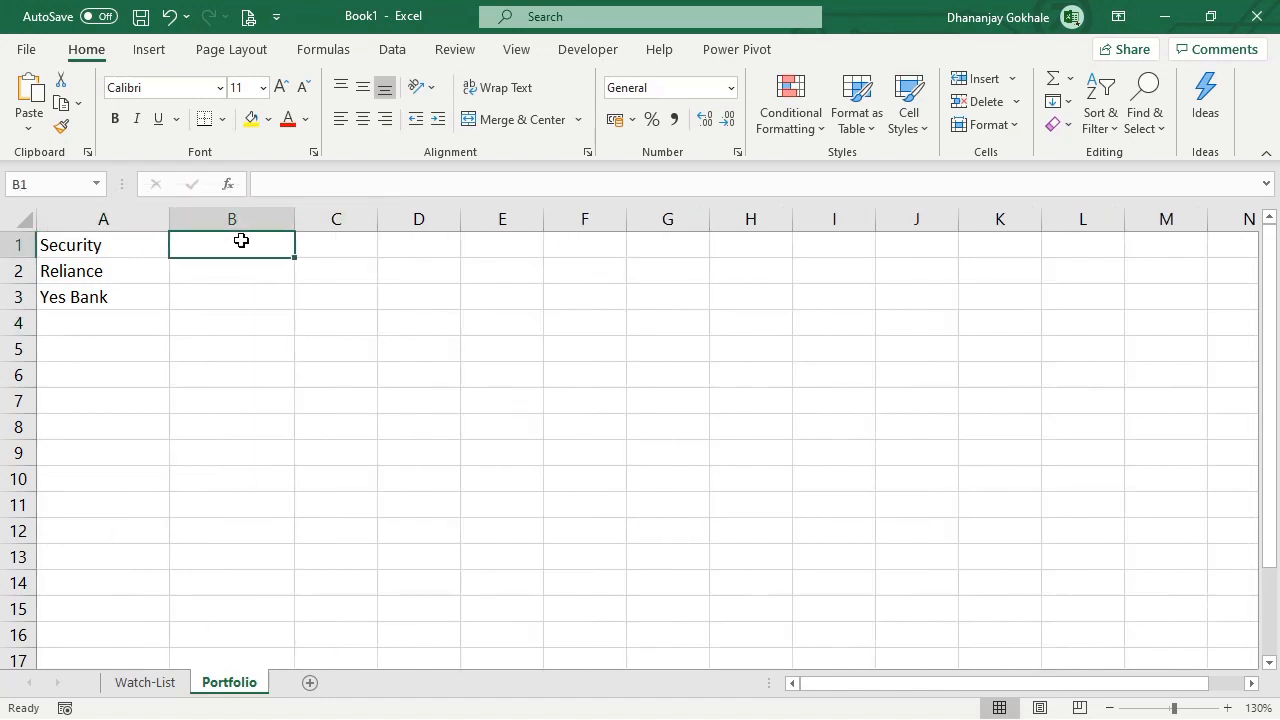
type("NSE C")
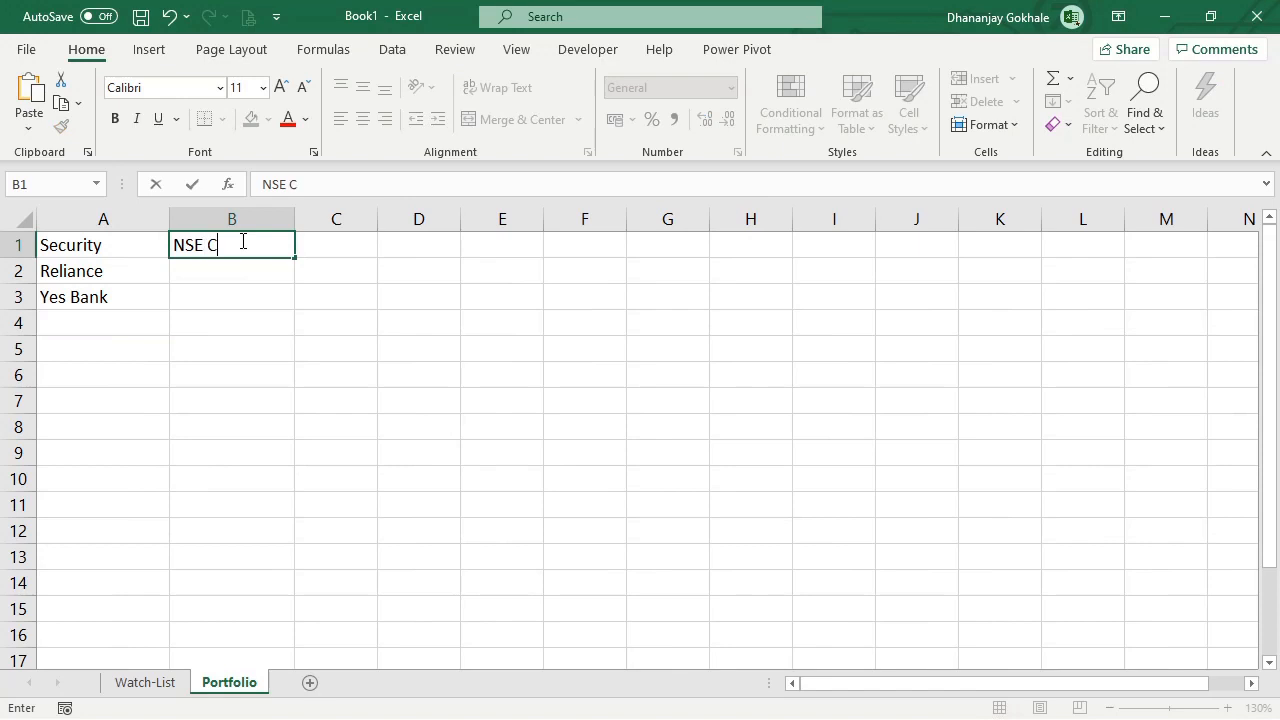
type("ode")
key("Return")
type("RE")
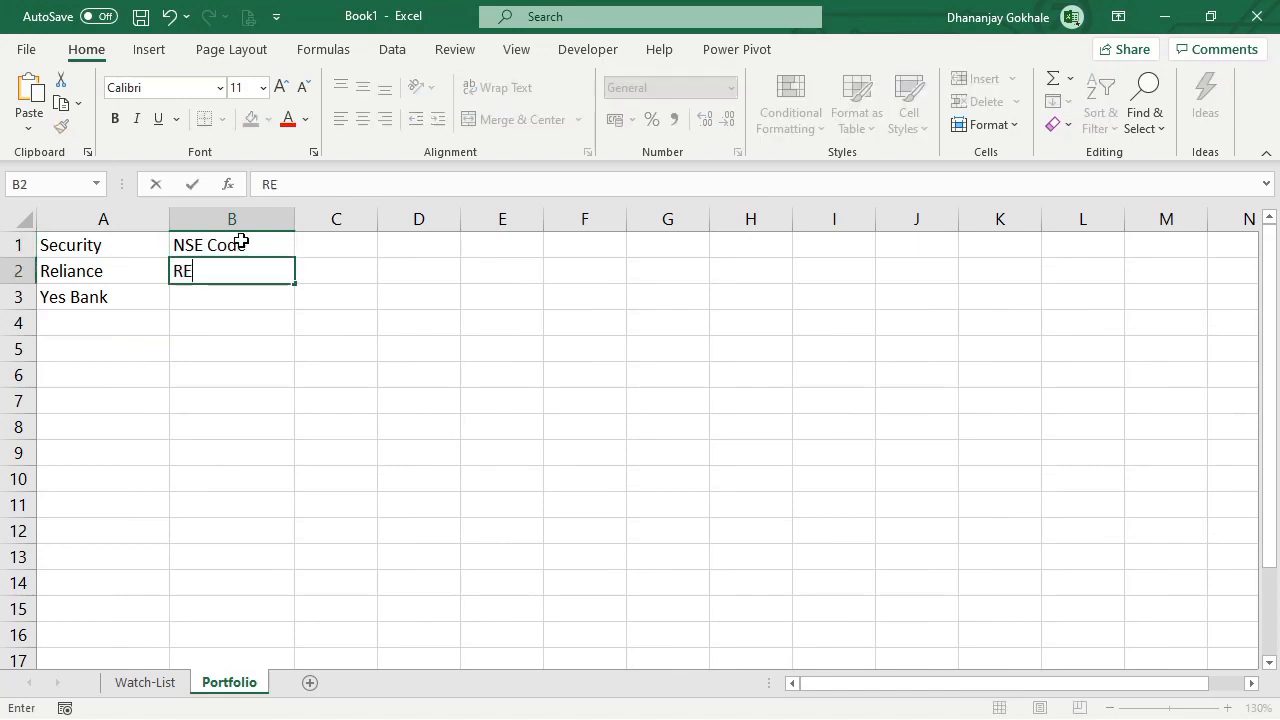
type("LIANCE")
key("Return")
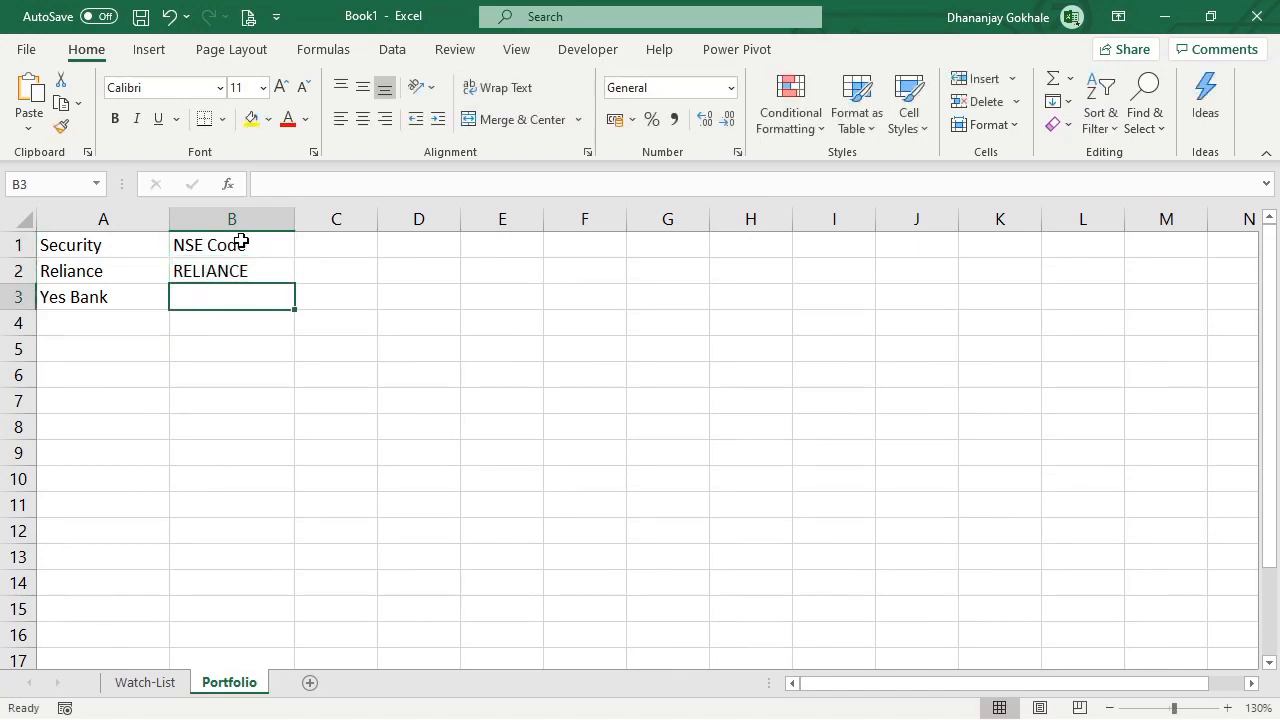
type("YESB")
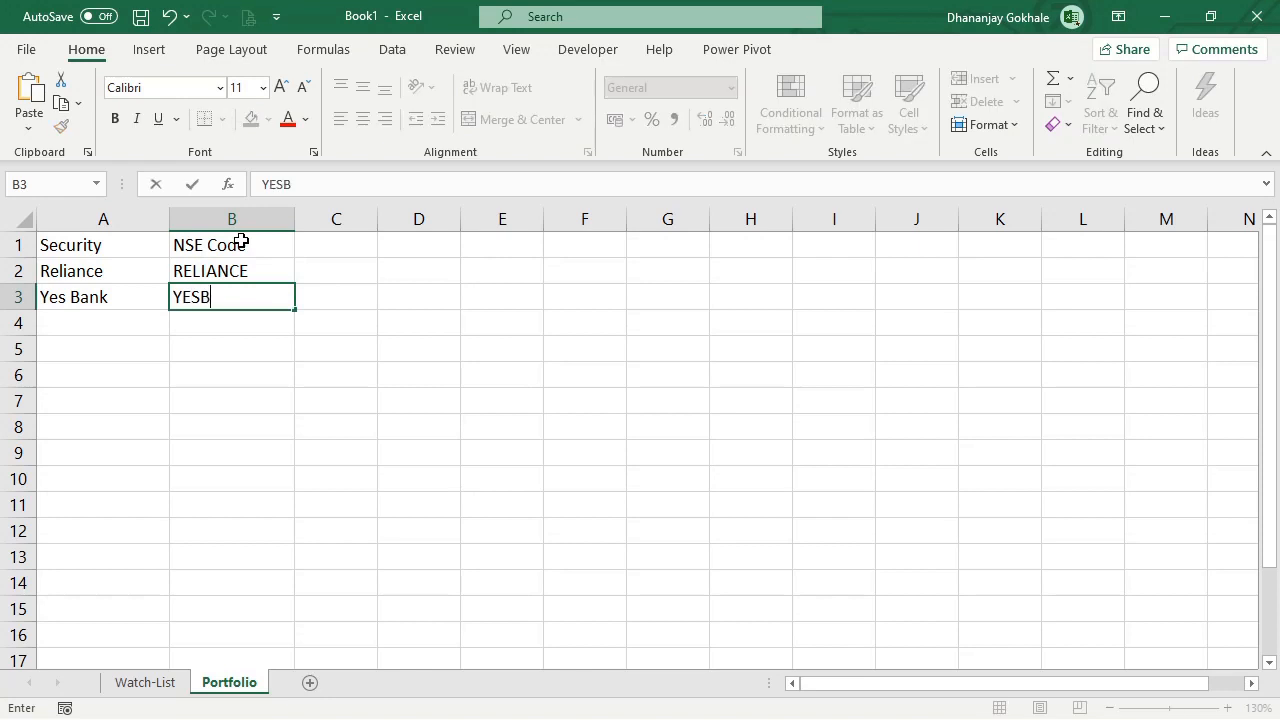
type("ANK")
key("Return")
Step: Add the column headings Qty, Price and Amount in cells C1 to E1
left_click(306, 250)
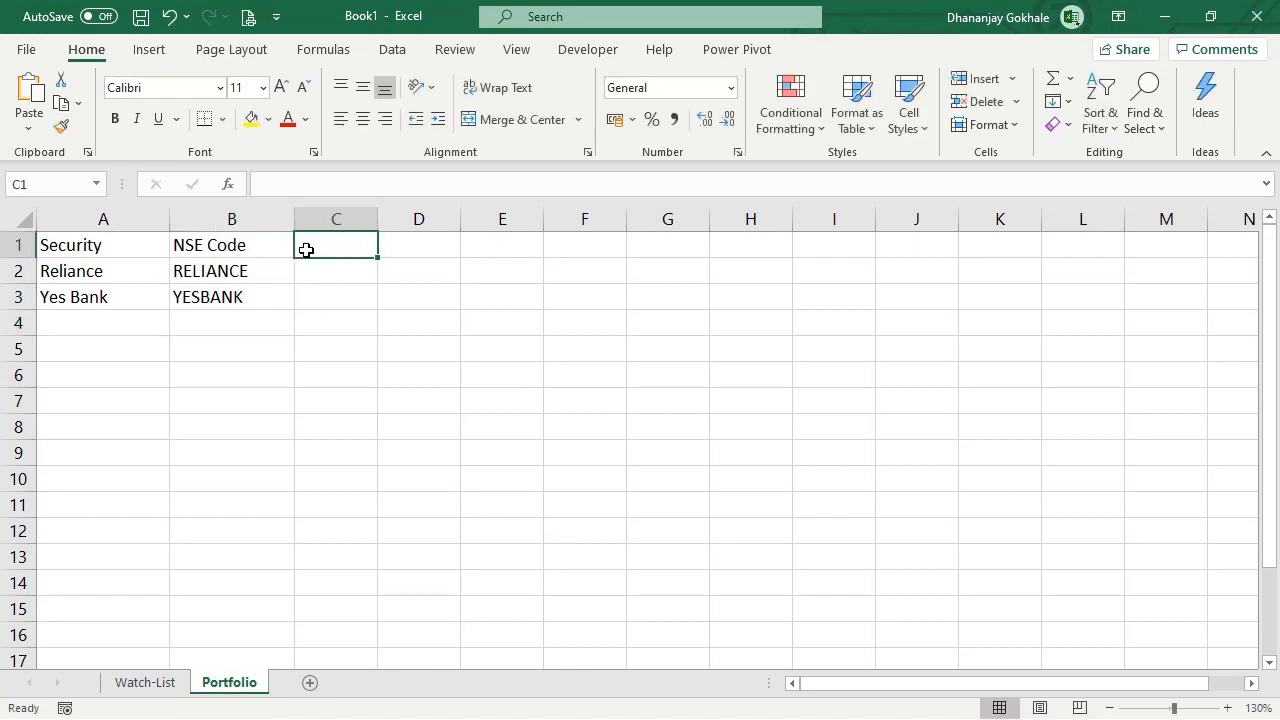
type("Qty")
key("Tab")
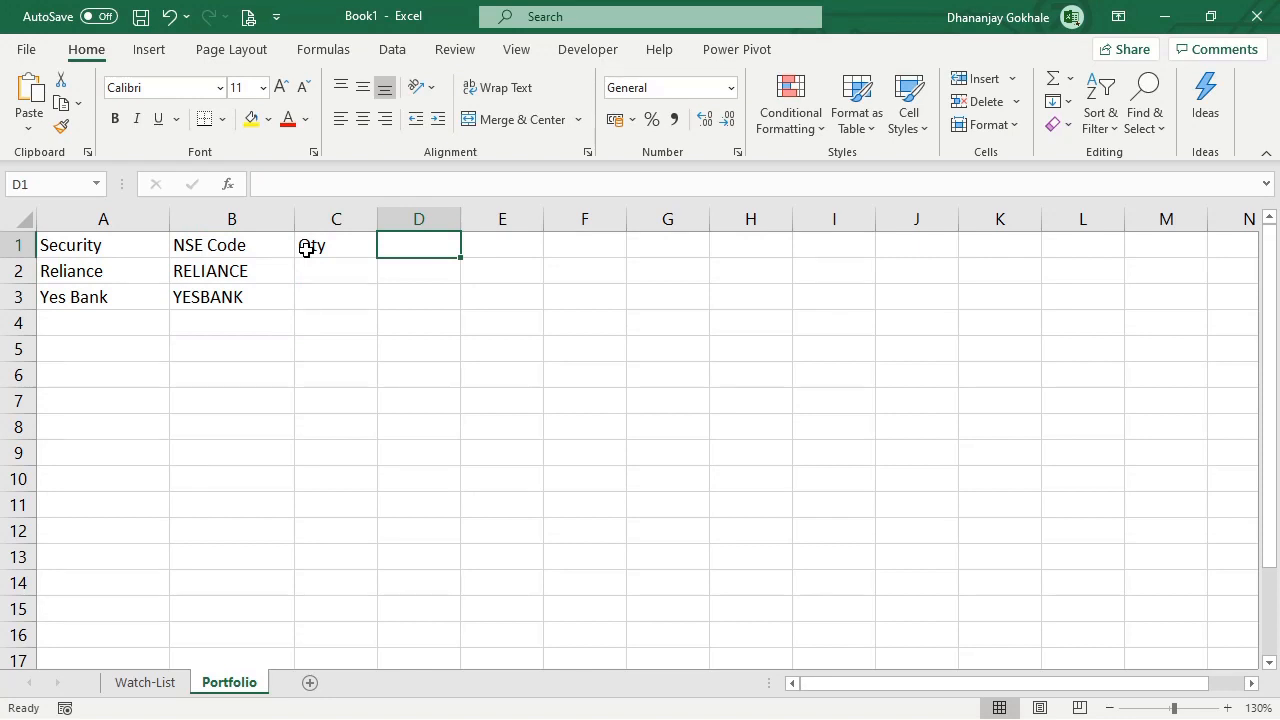
type("Pr")
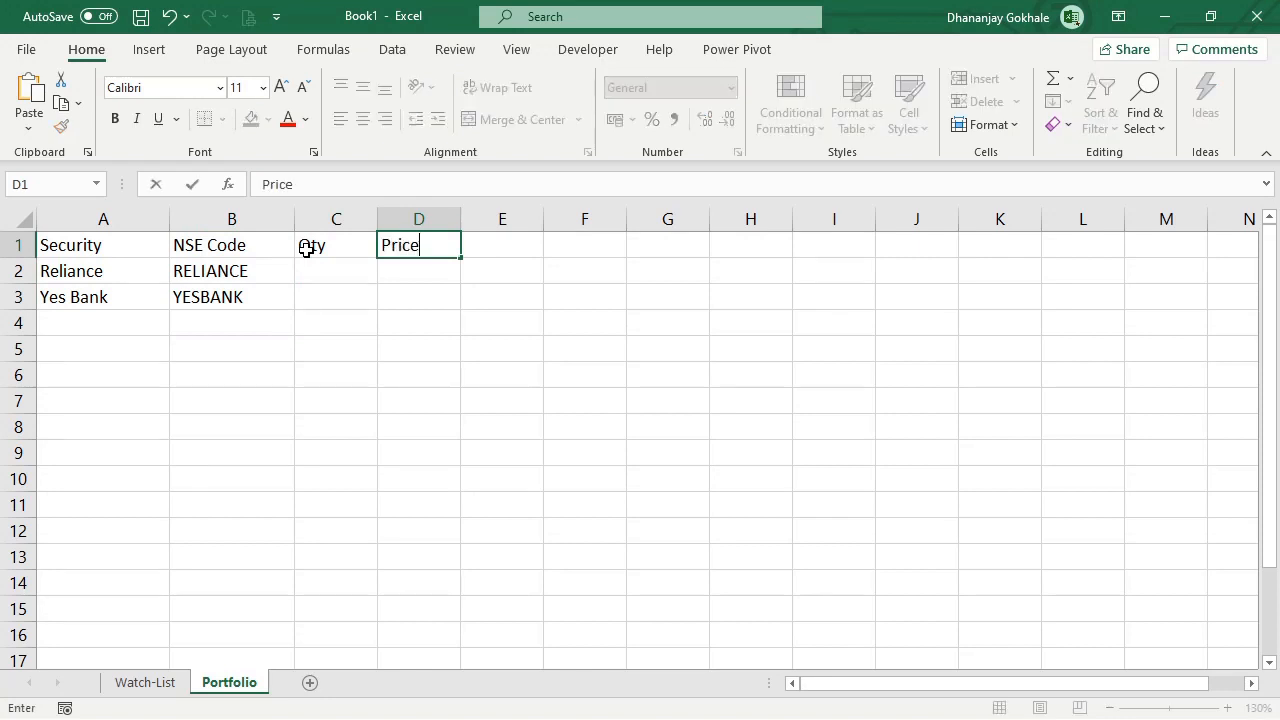
type("ice")
key("Tab")
type("Amount")
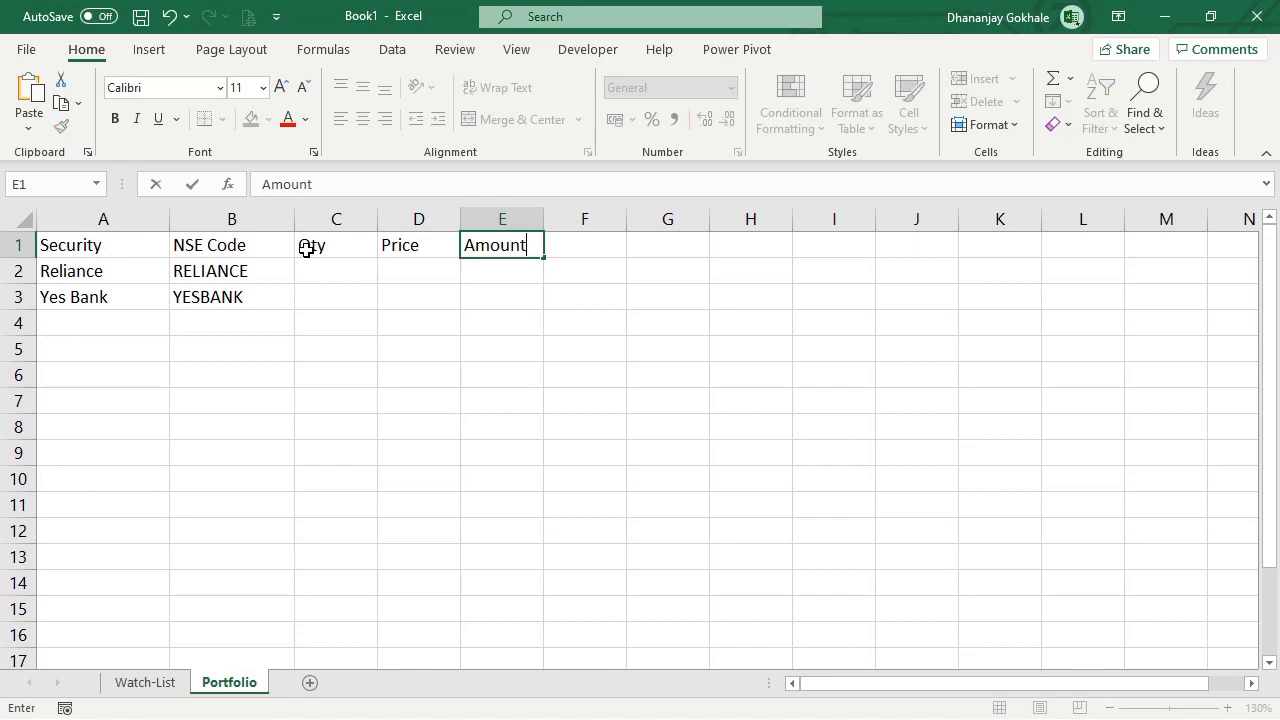
key("Return")
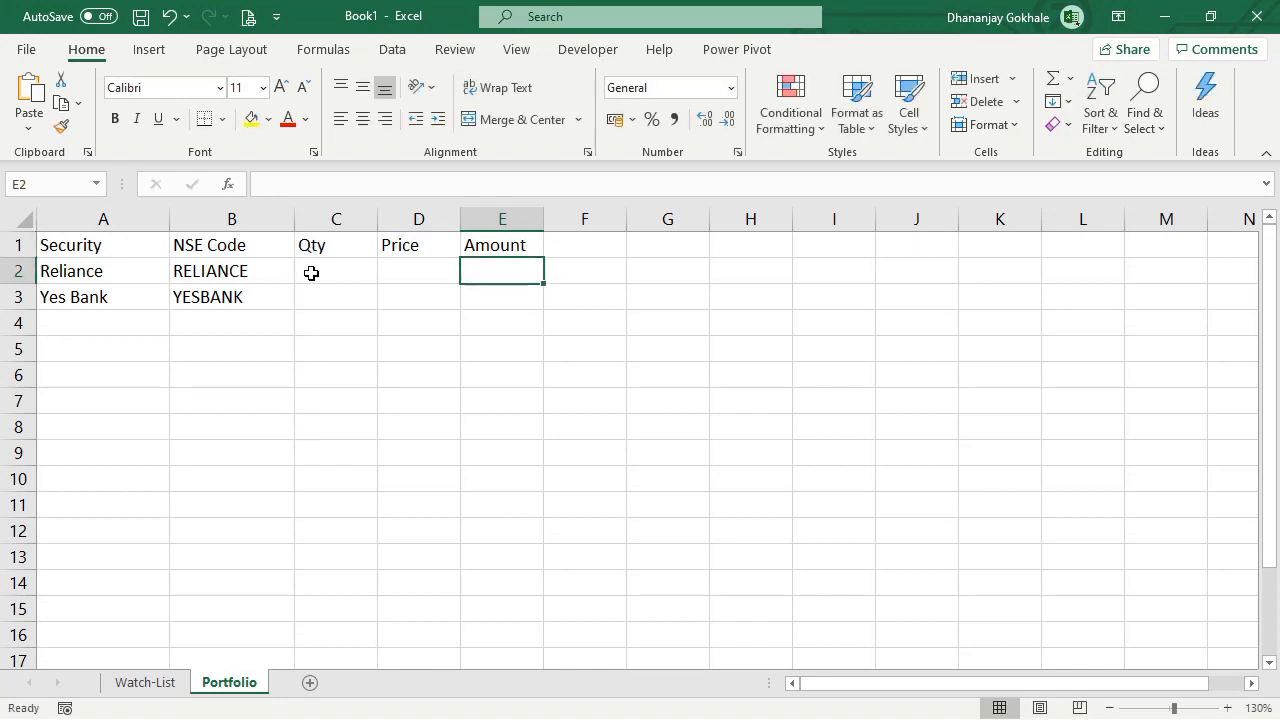
Step: Enter the quantities 15 for Reliance and 38 for Yes Bank in the Qty column
left_click(311, 273)
type("15")
key("Return")
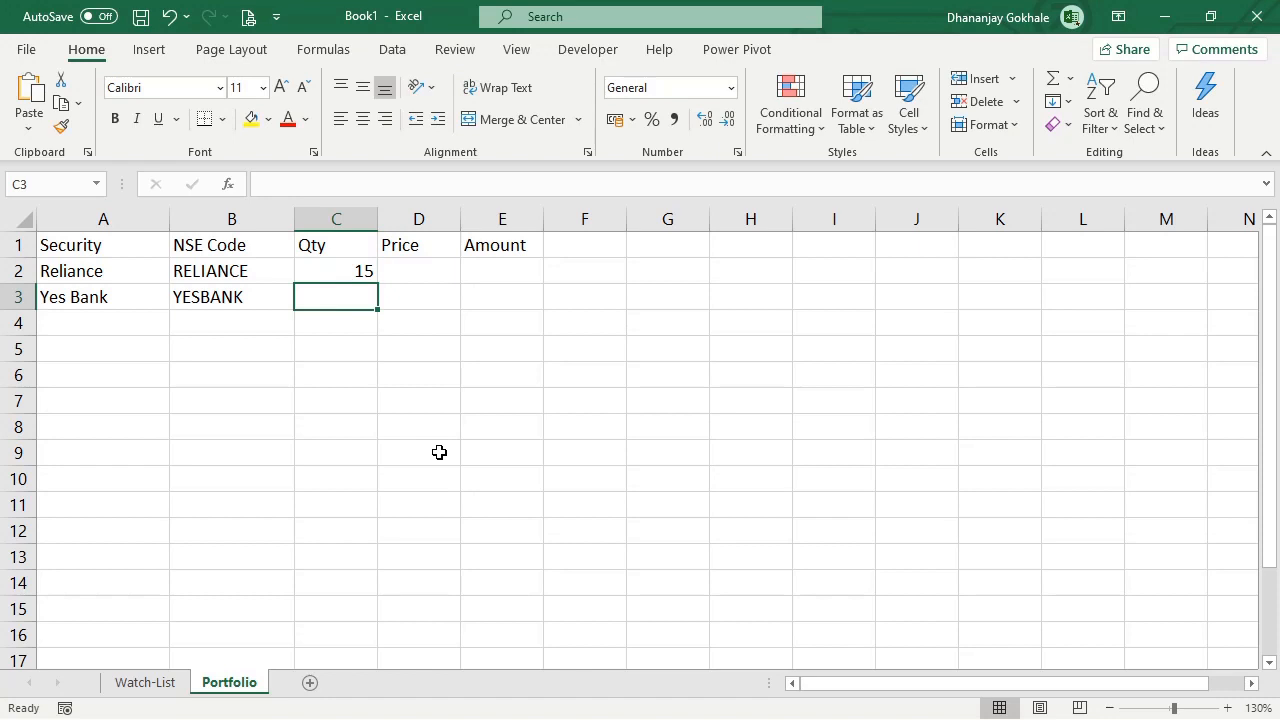
type("38")
key("Return")
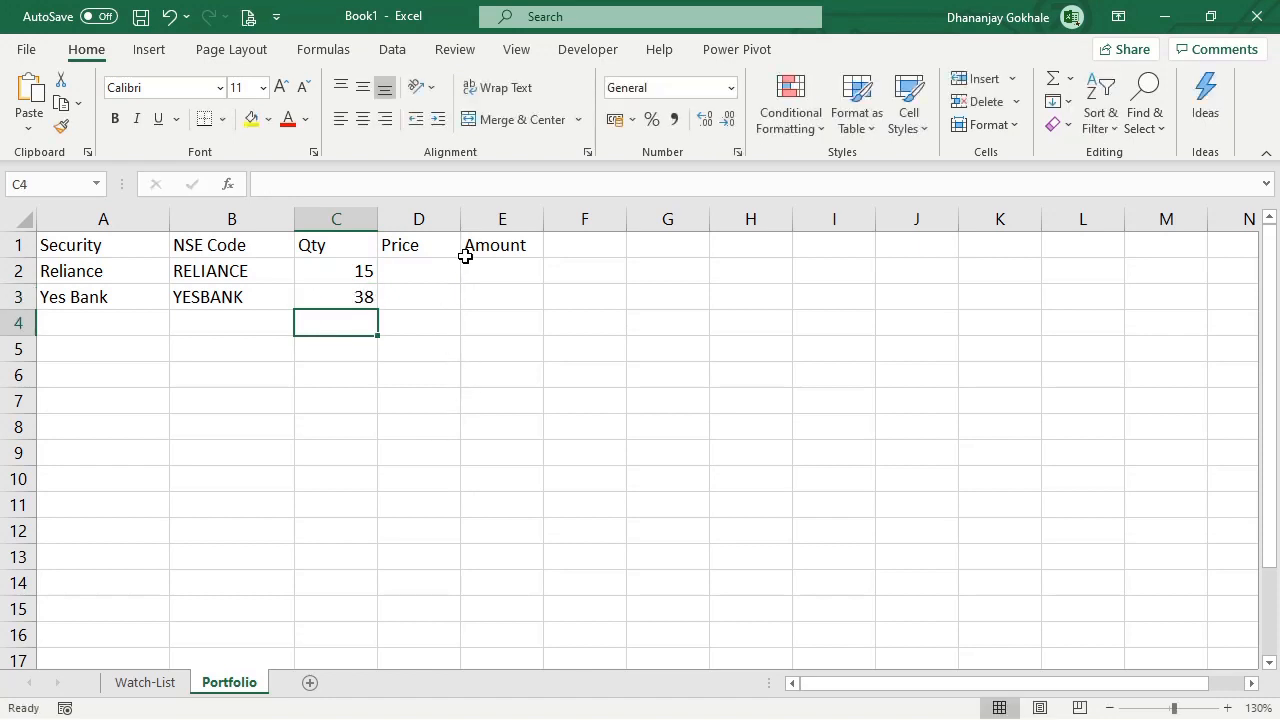
Step: Begin an XLOOKUP formula in Price cell D2 with the NSE code in B2 as the lookup value
left_click(438, 276)
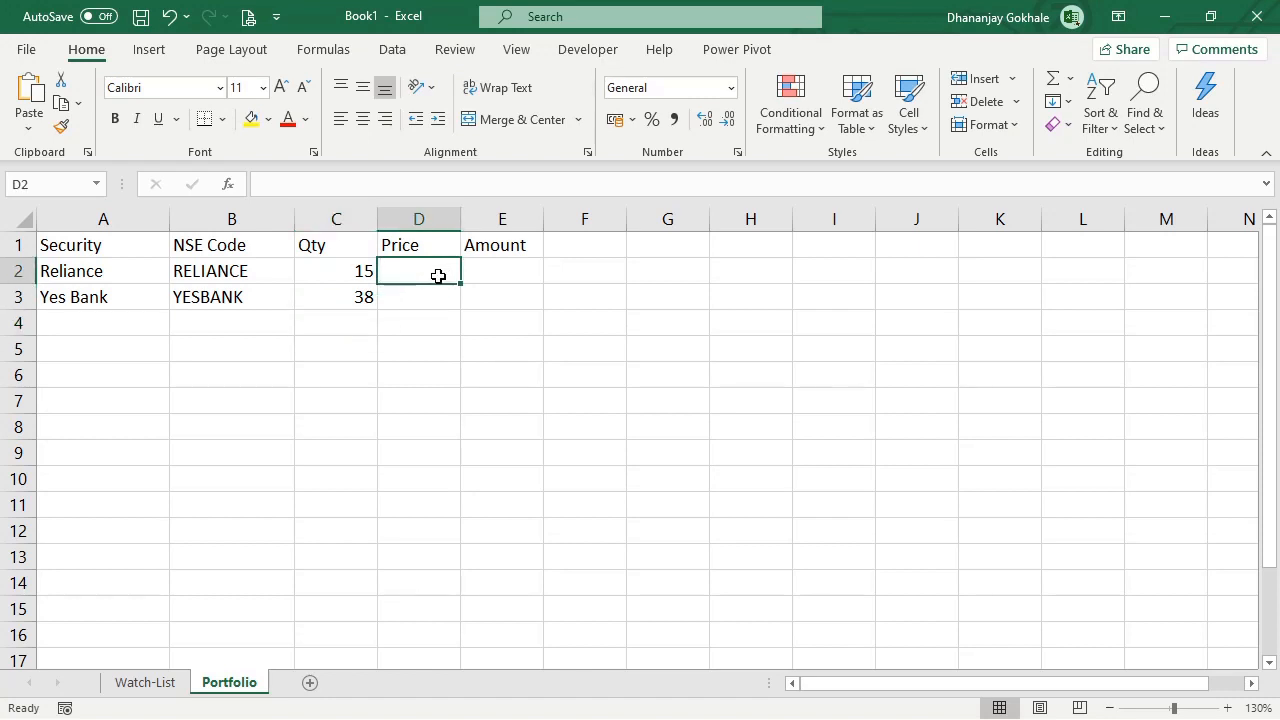
type("=XLO")
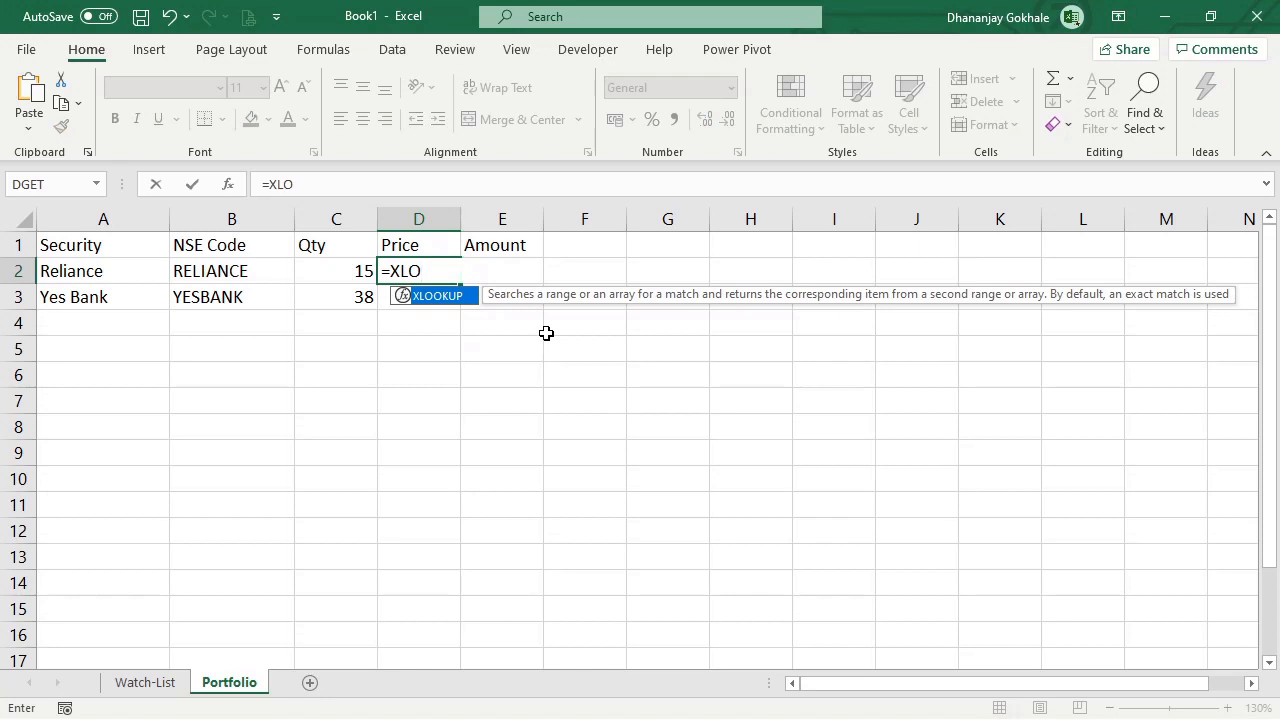
key("Tab")
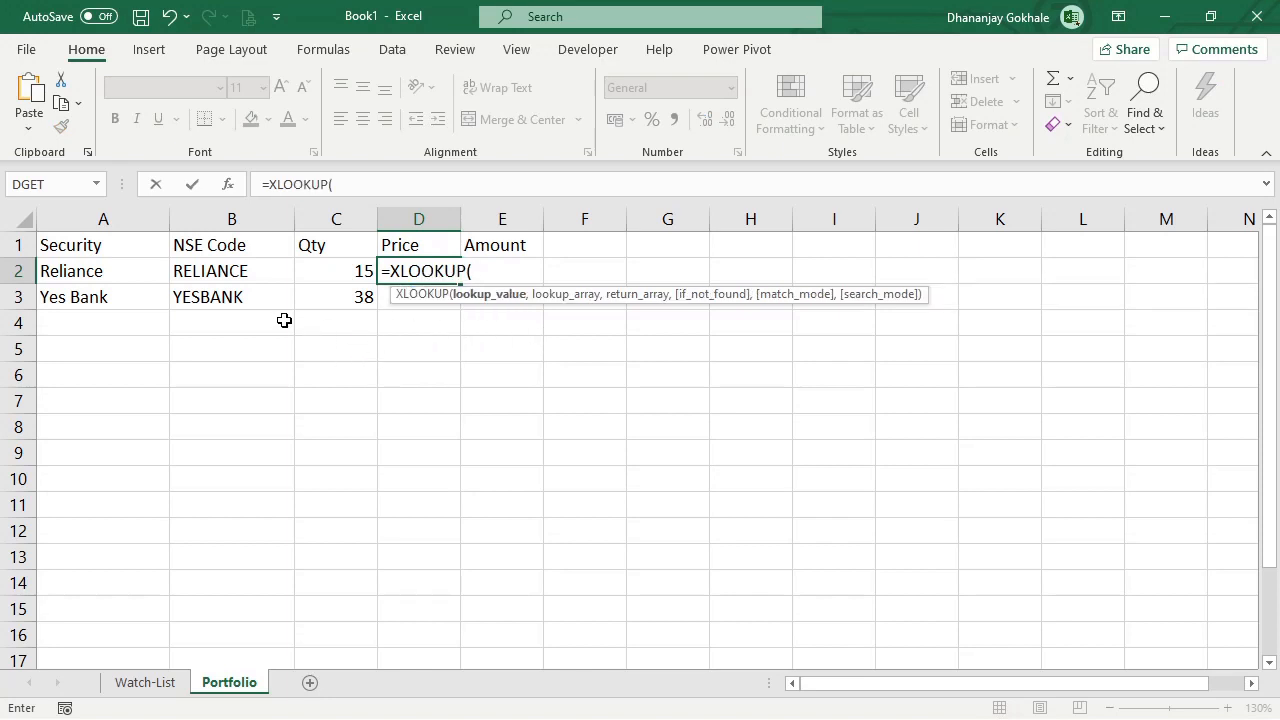
left_click(226, 271)
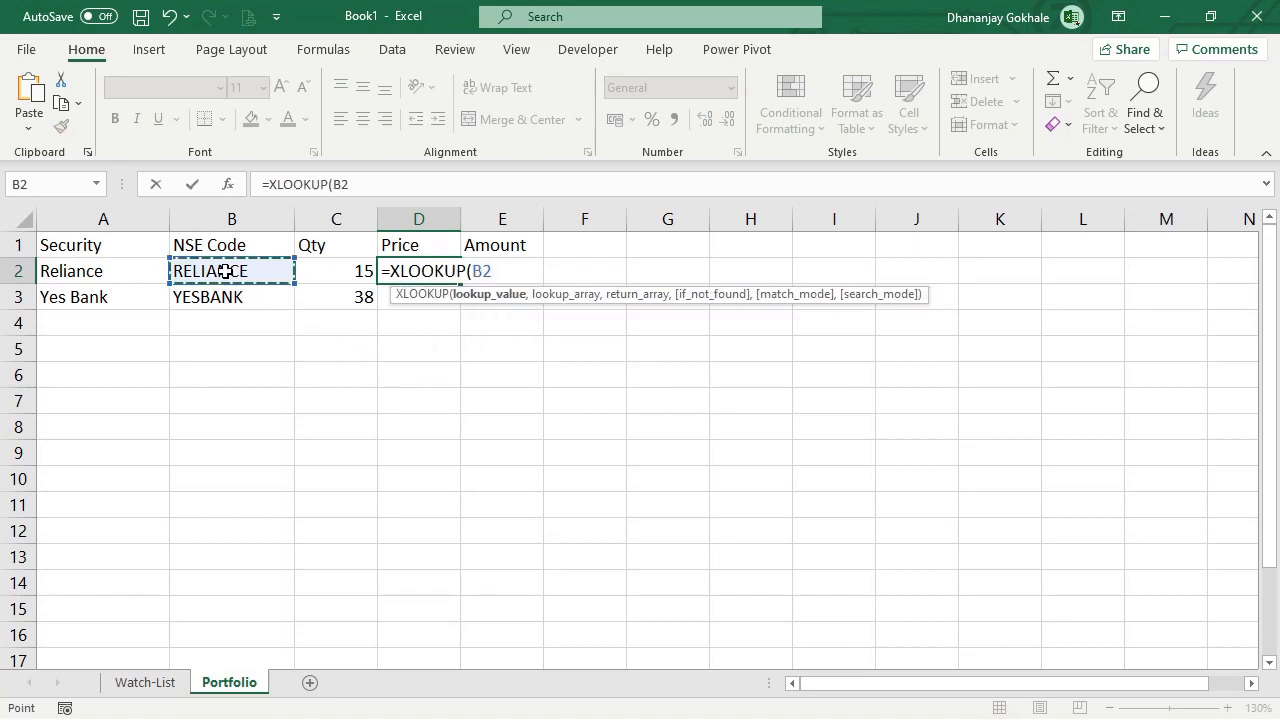
type(",")
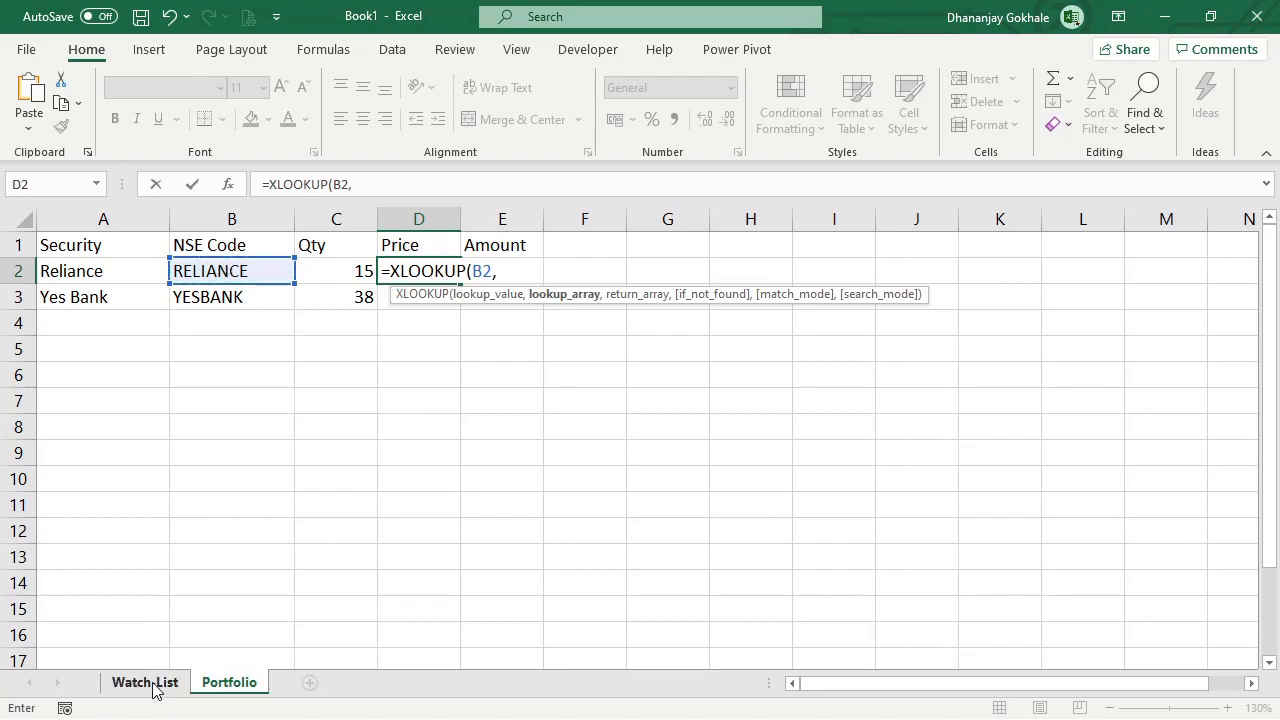
Step: Set the XLOOKUP lookup array to the entire NSEID column, AB:AB, on the Watch-List sheet
left_click(152, 683)
left_click(757, 246)
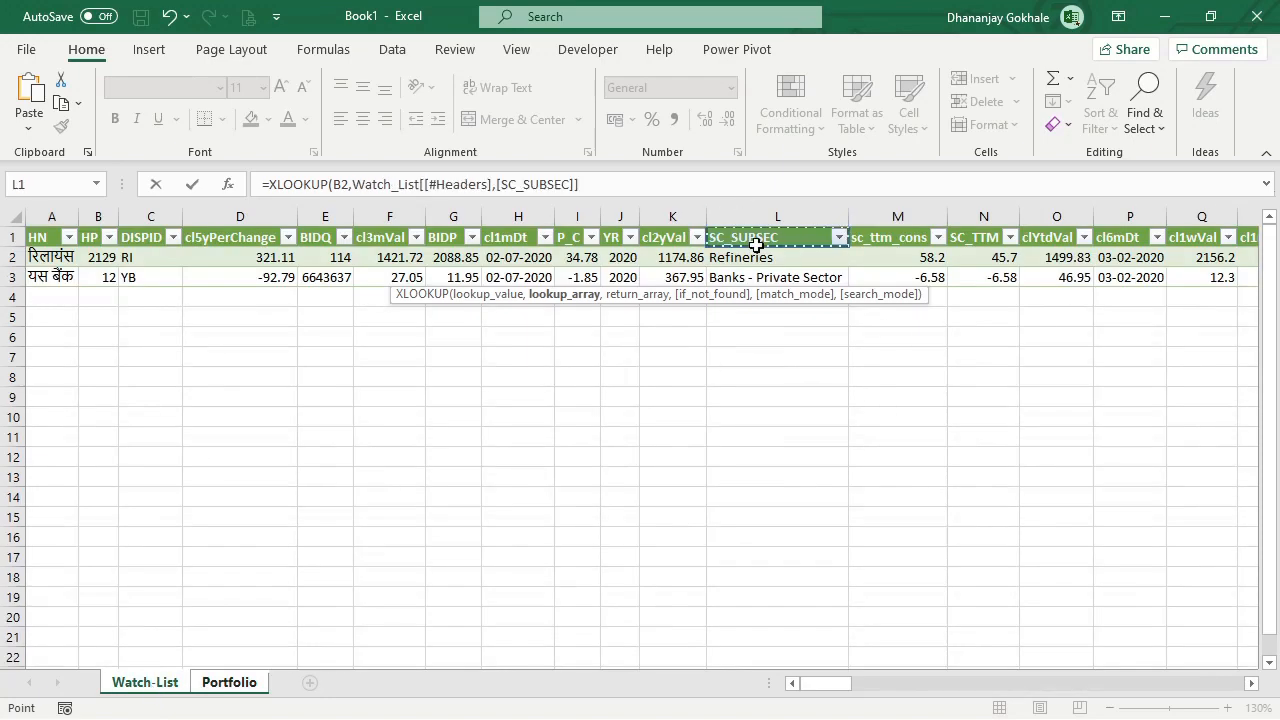
key("Right")
key("Right")
key("Right")
key("Right")
key("Right")
key("Right")
key("Right")
key("Right")
key("Right")
key("Right")
key("Right")
key("Right")
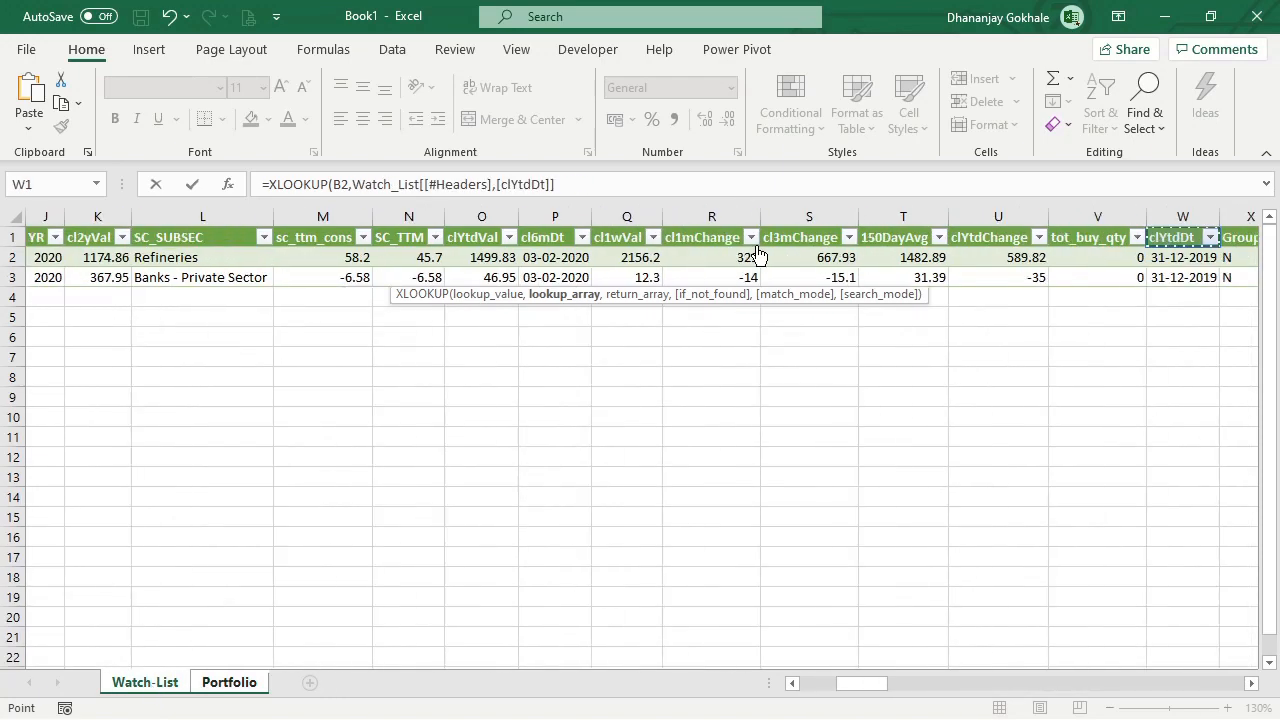
key("Right")
key("Right")
key("Right")
key("Right")
key("Right")
key("Right")
key("Right")
key("Right")
key("Right")
key("Left")
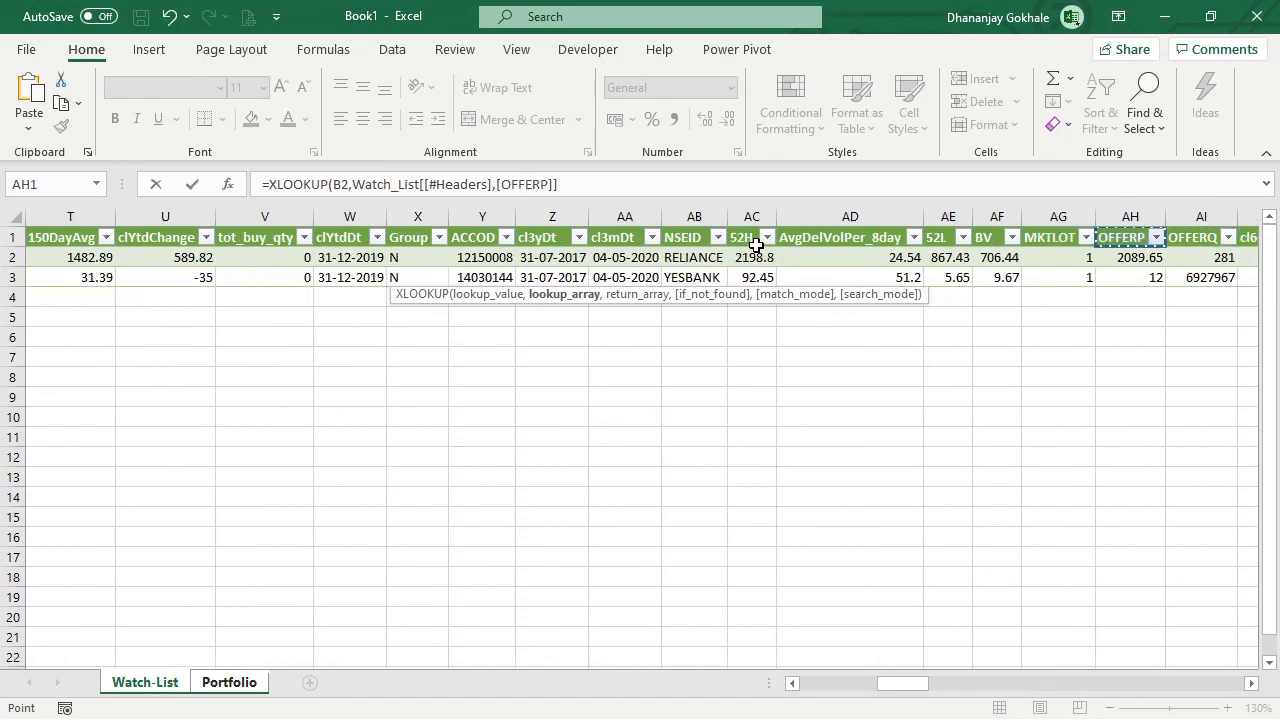
key("Left")
left_click(693, 209)
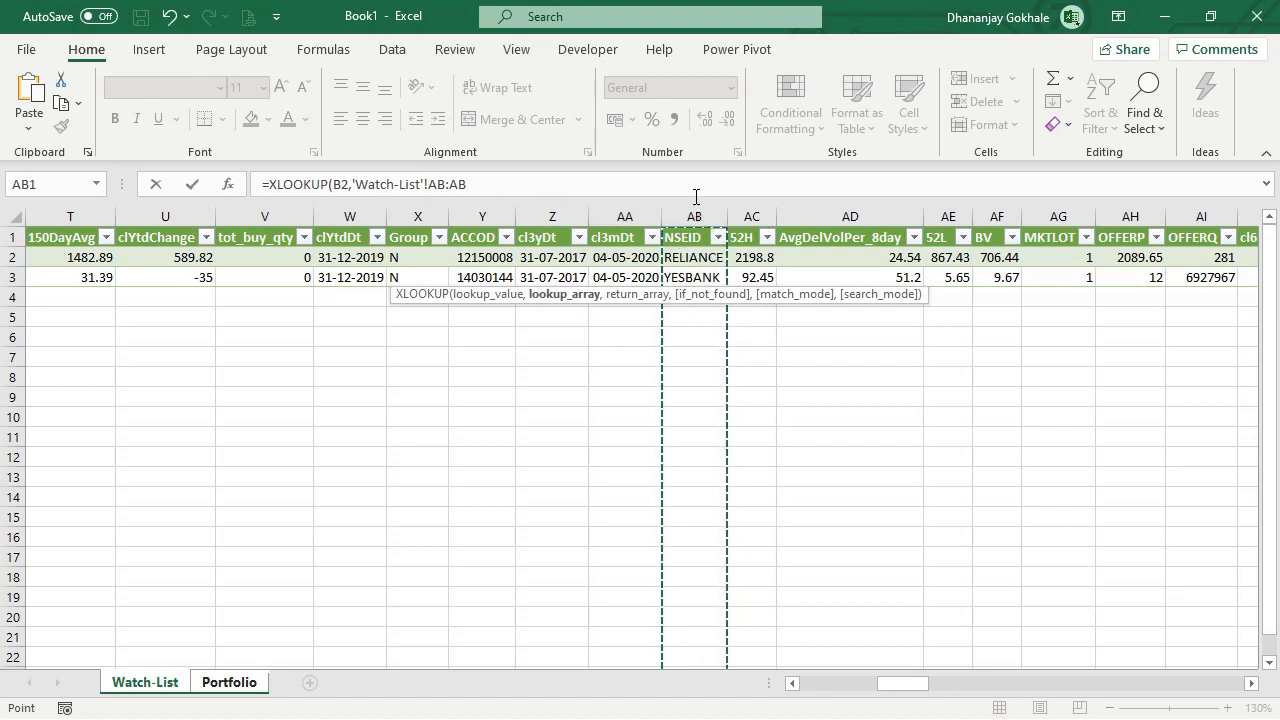
type(",")
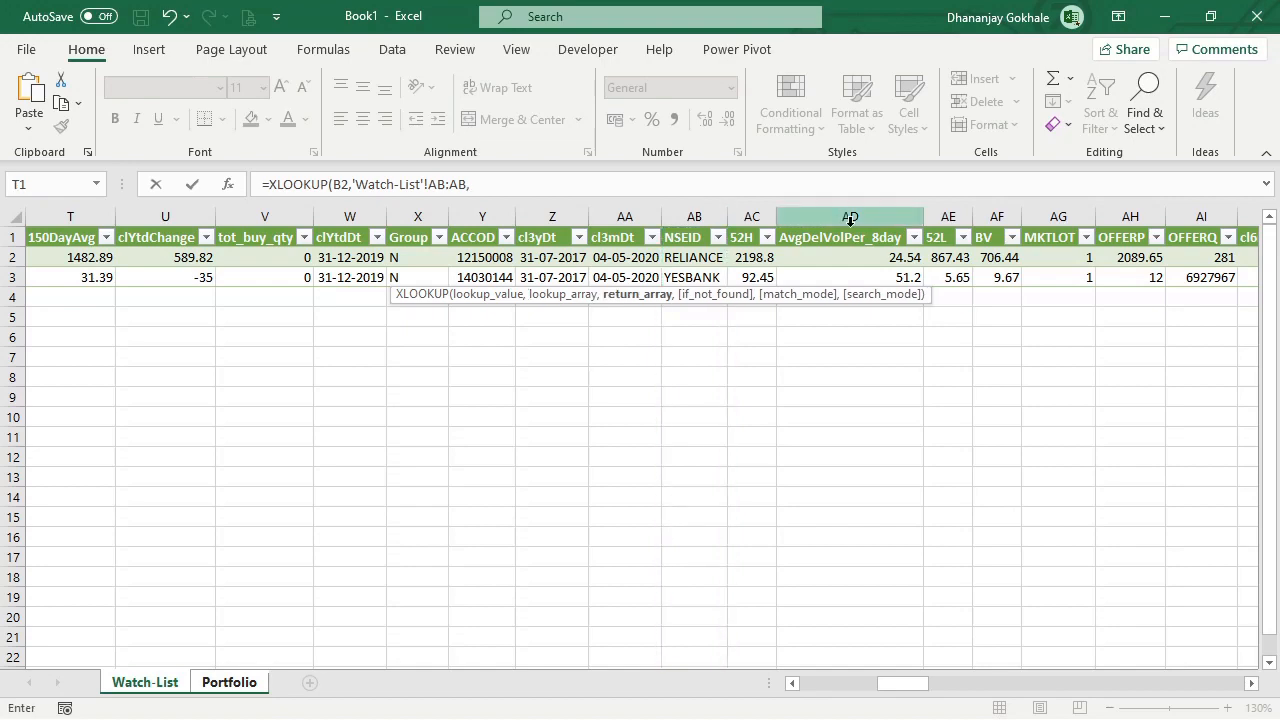
Step: Set the XLOOKUP return array to the entire pricecurrent column, CZ:CZ, and fill the completed Price formula from D2 down to D3
left_click(1040, 240)
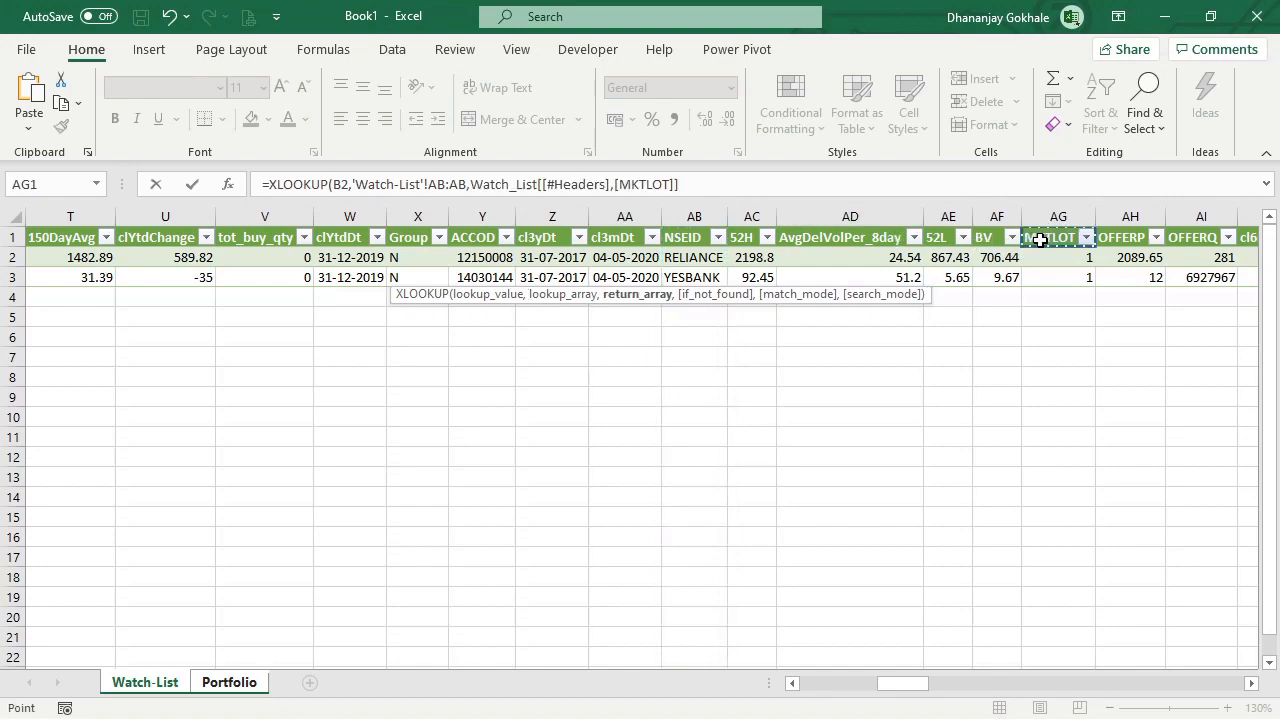
key("ctrl+Right")
key("Left")
key("Left")
key("Left")
key("Left")
key("Left")
key("Left")
key("Left")
key("Left")
key("Left")
key("Left")
key("Left")
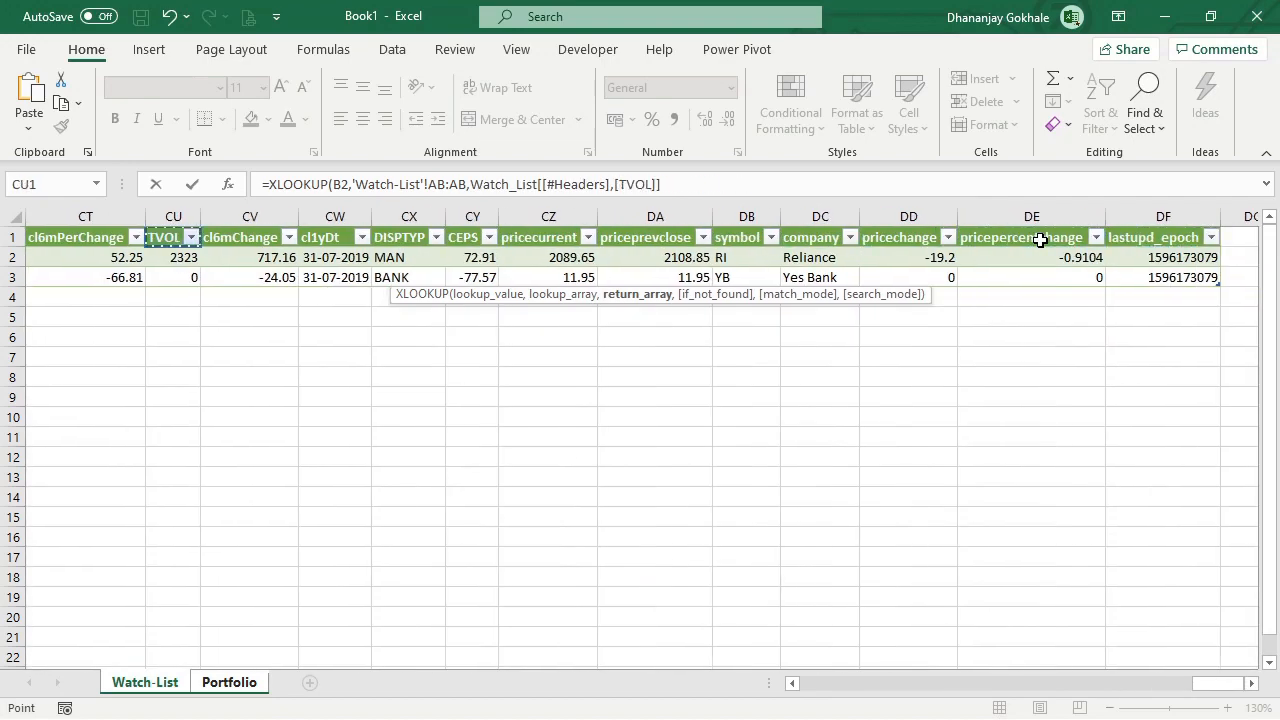
key("Right")
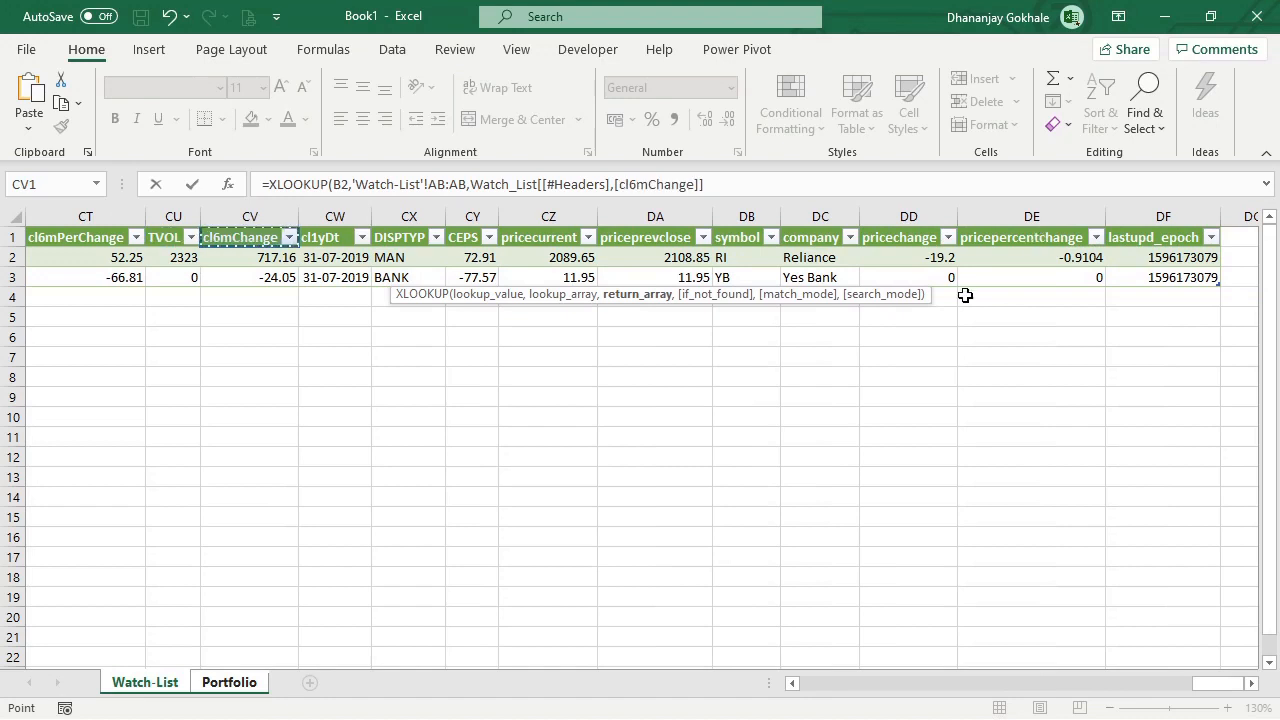
left_click(550, 240)
left_click(550, 213)
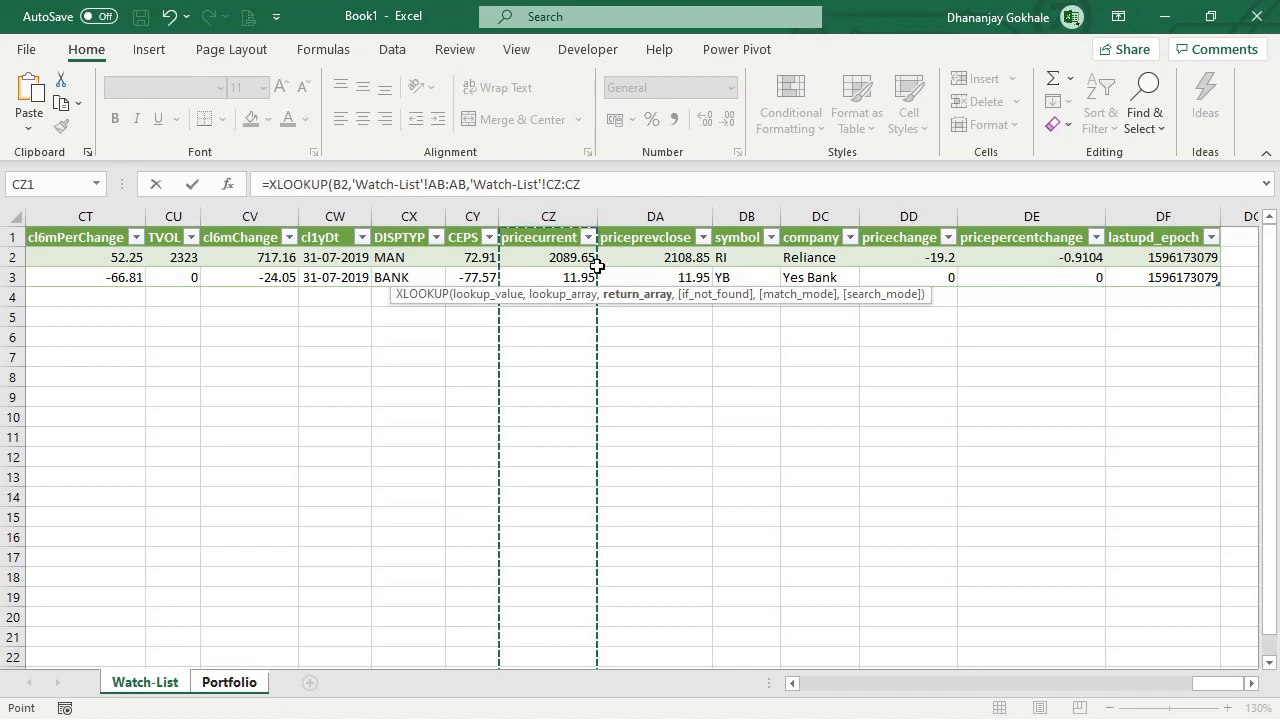
key("Return")
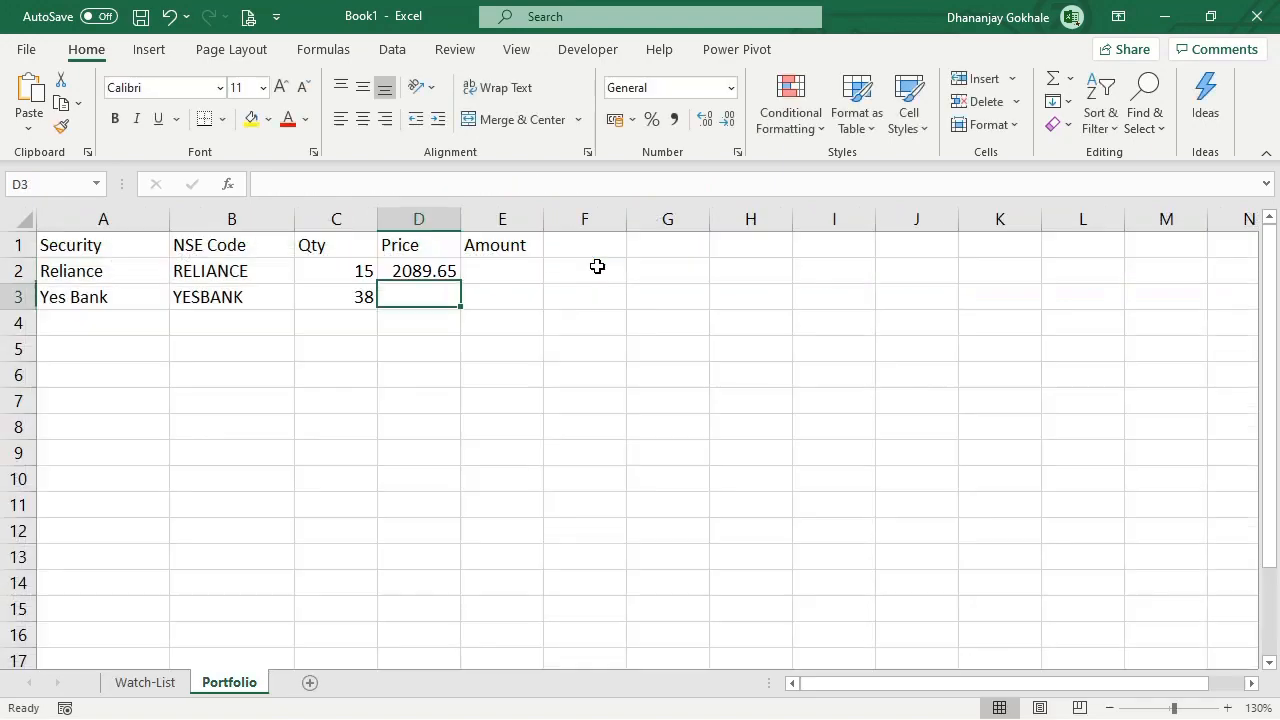
left_click(453, 279)
left_click_drag(461, 287, 457, 326)
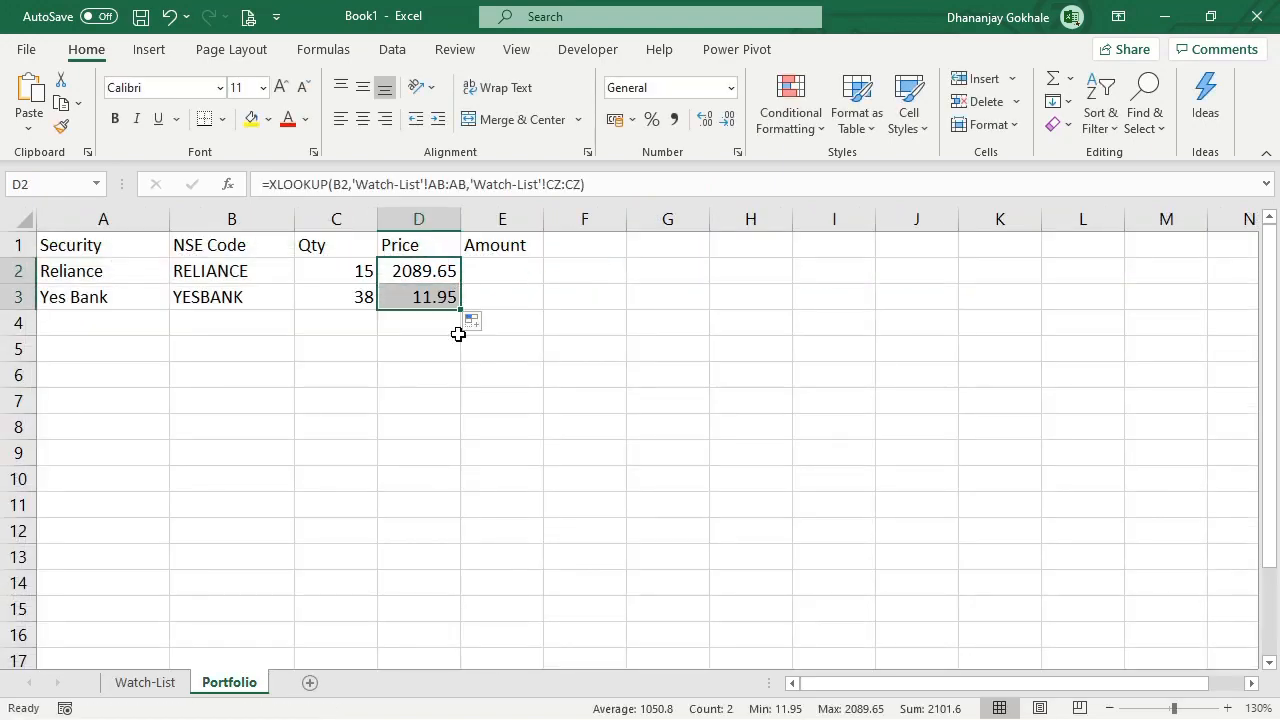
Step: Calculate Amount in E2 as quantity times price with =C2*D2 and fill the formula down to E3
left_click(498, 268)
type("=")
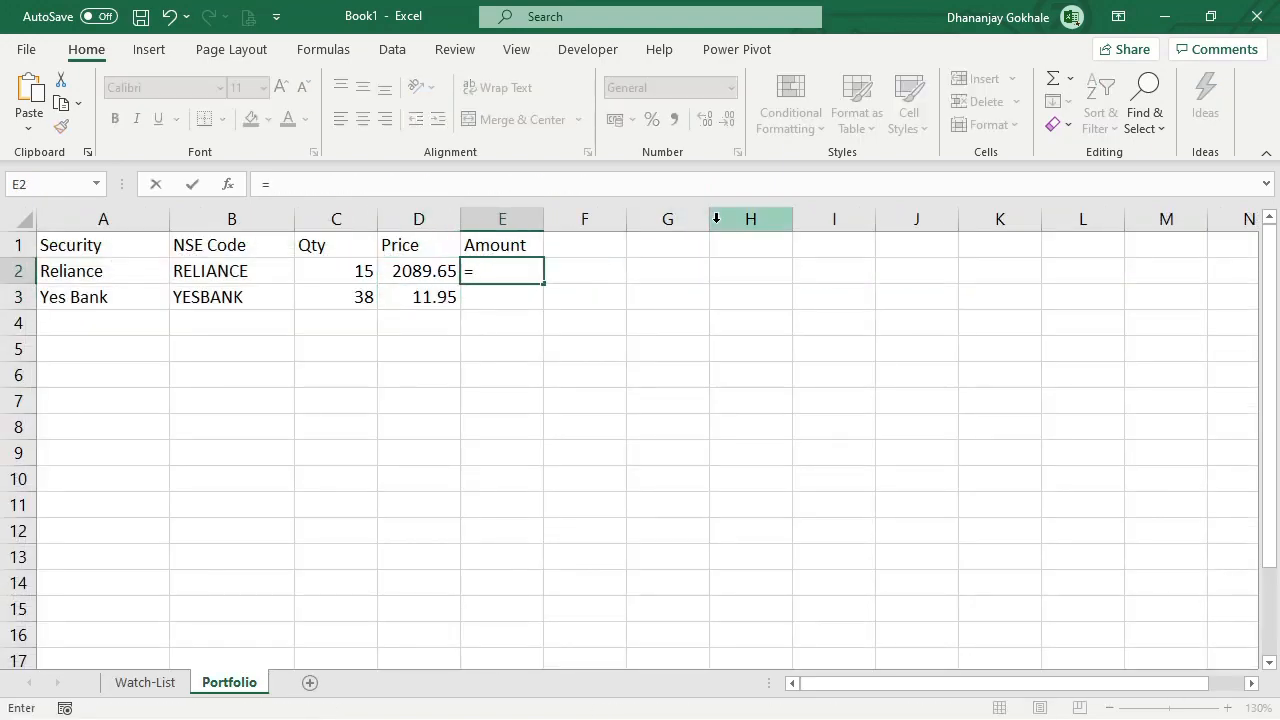
key("Left")
key("Left")
type("*")
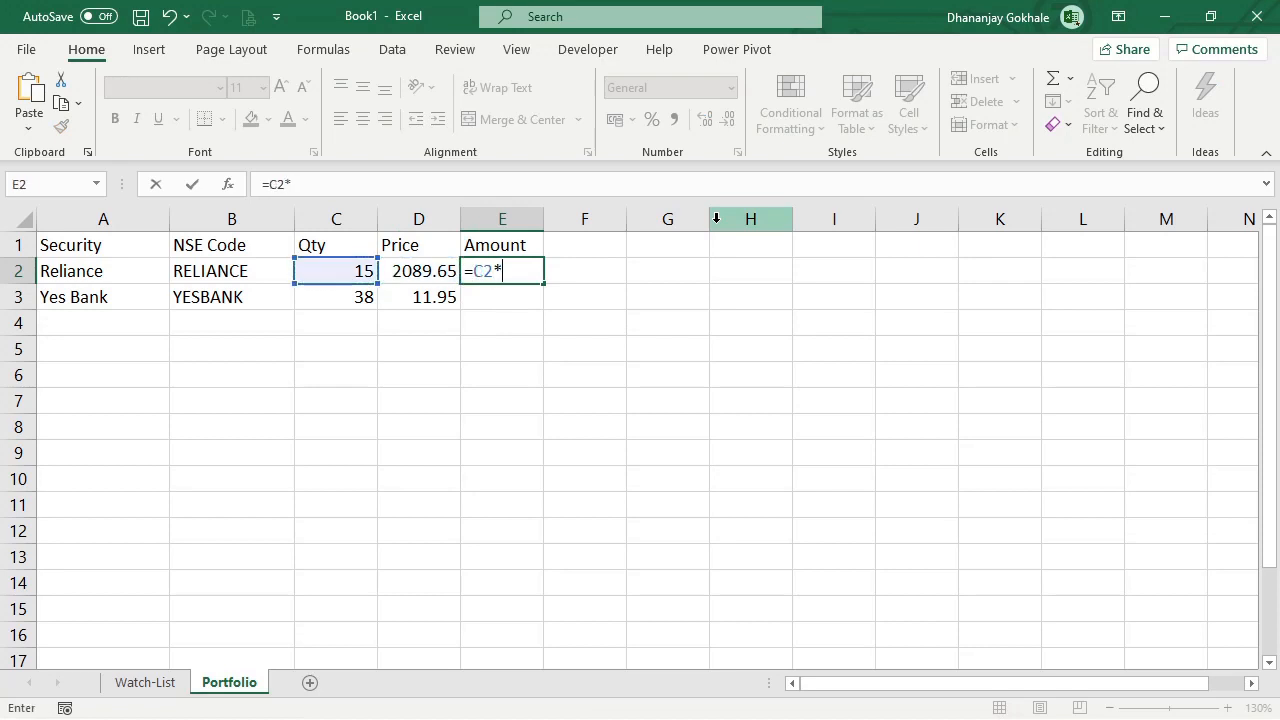
key("Left")
key("Return")
key("Up")
key("shift+Down")
key("ctrl+d")
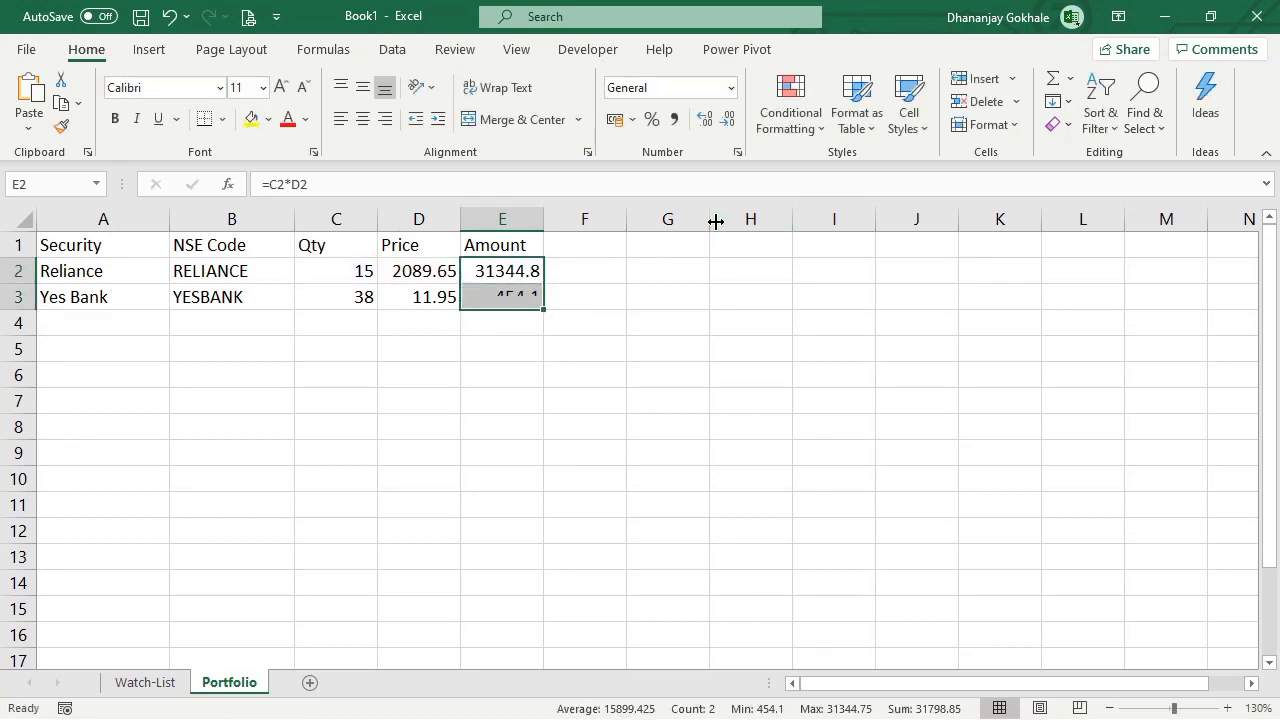
Step: Apply the Comma number style to the entire Amount column E
left_click_drag(549, 377, 541, 352)
left_click(517, 275)
left_click(515, 219)
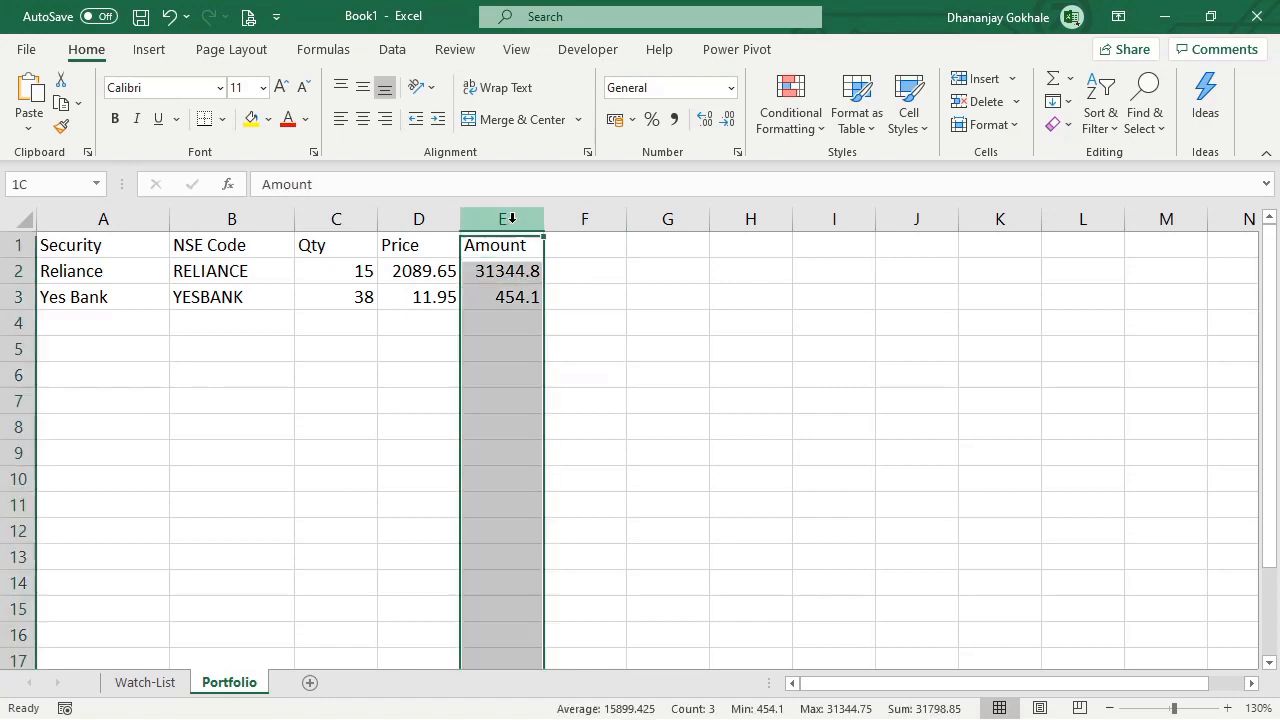
left_click(674, 119)
left_click(593, 312)
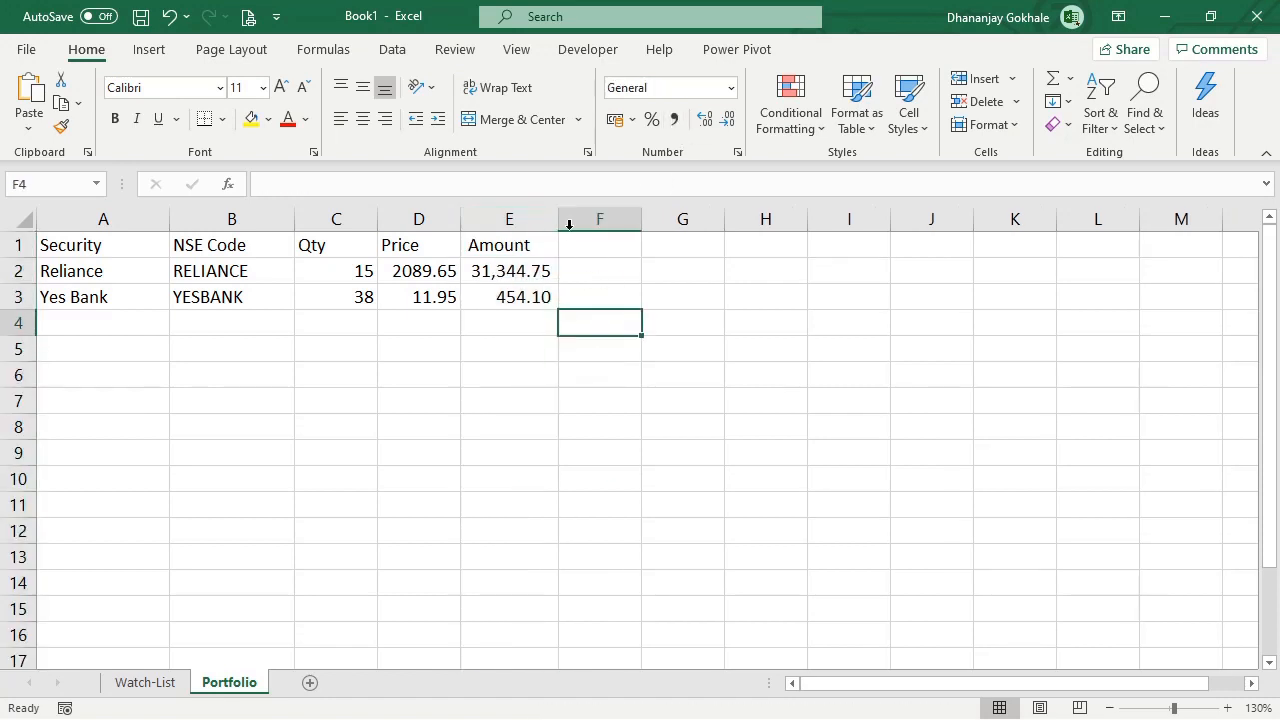
Step: Widen the Amount column considerably and the Price and Qty columns slightly
left_click_drag(560, 219, 612, 229)
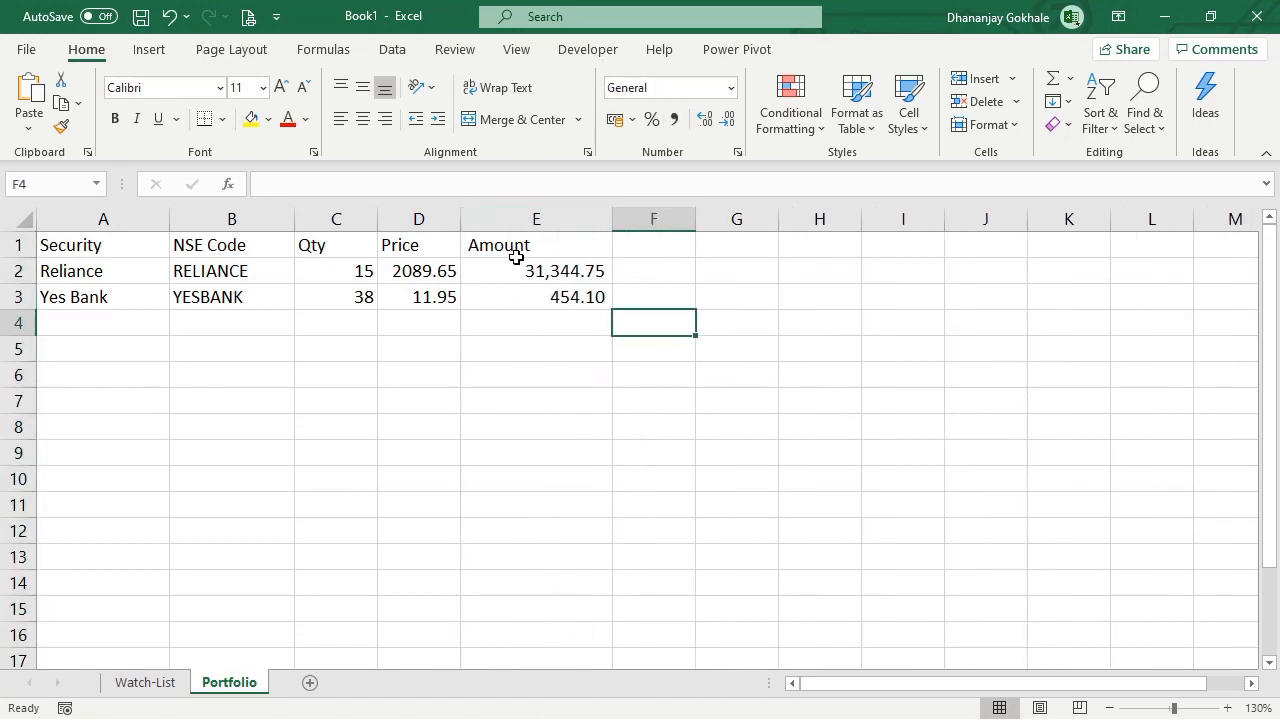
left_click_drag(459, 218, 476, 218)
left_click_drag(380, 225, 383, 240)
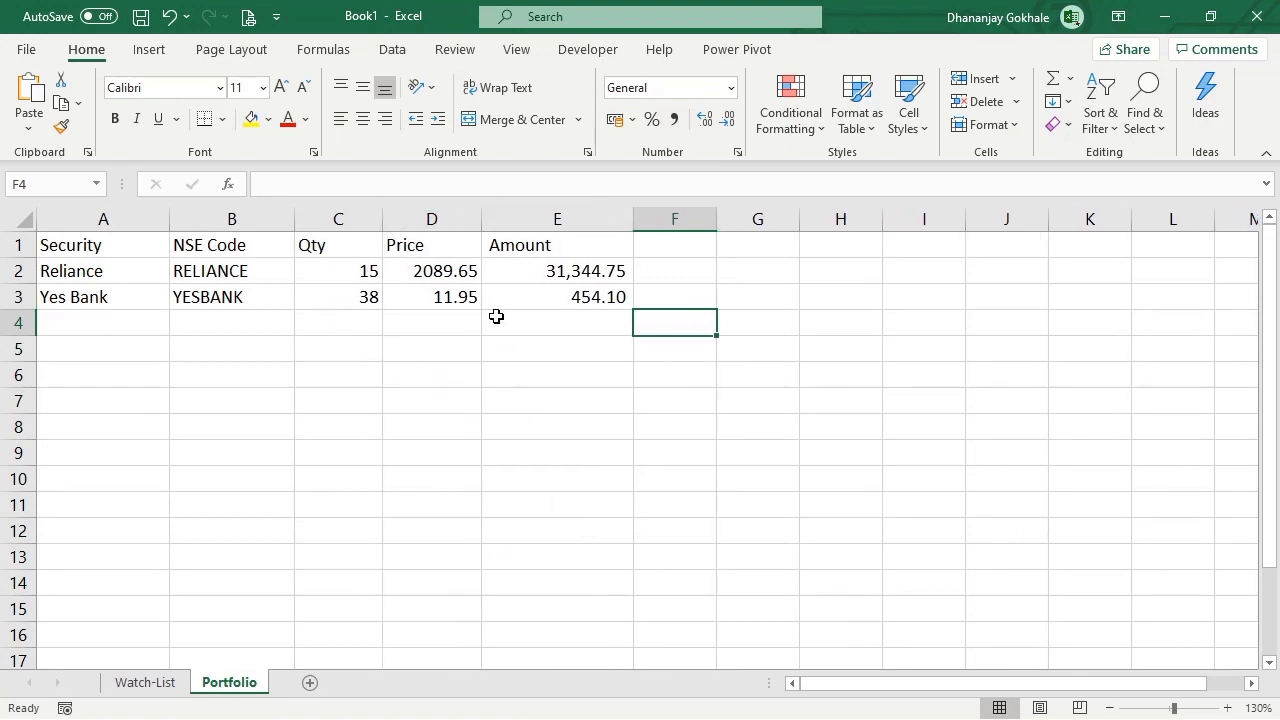
Step: Apply the Comma number style to the entire Price column D
left_click(462, 274)
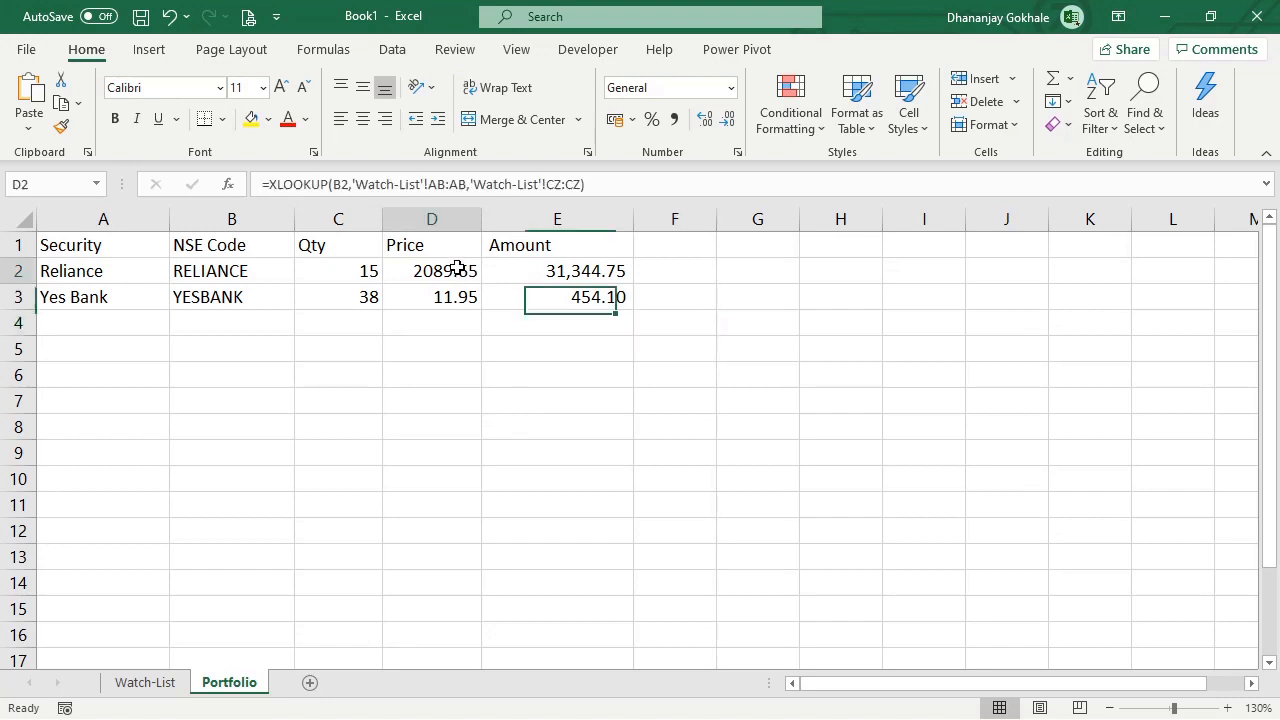
left_click(431, 219)
left_click(674, 118)
left_click(595, 279)
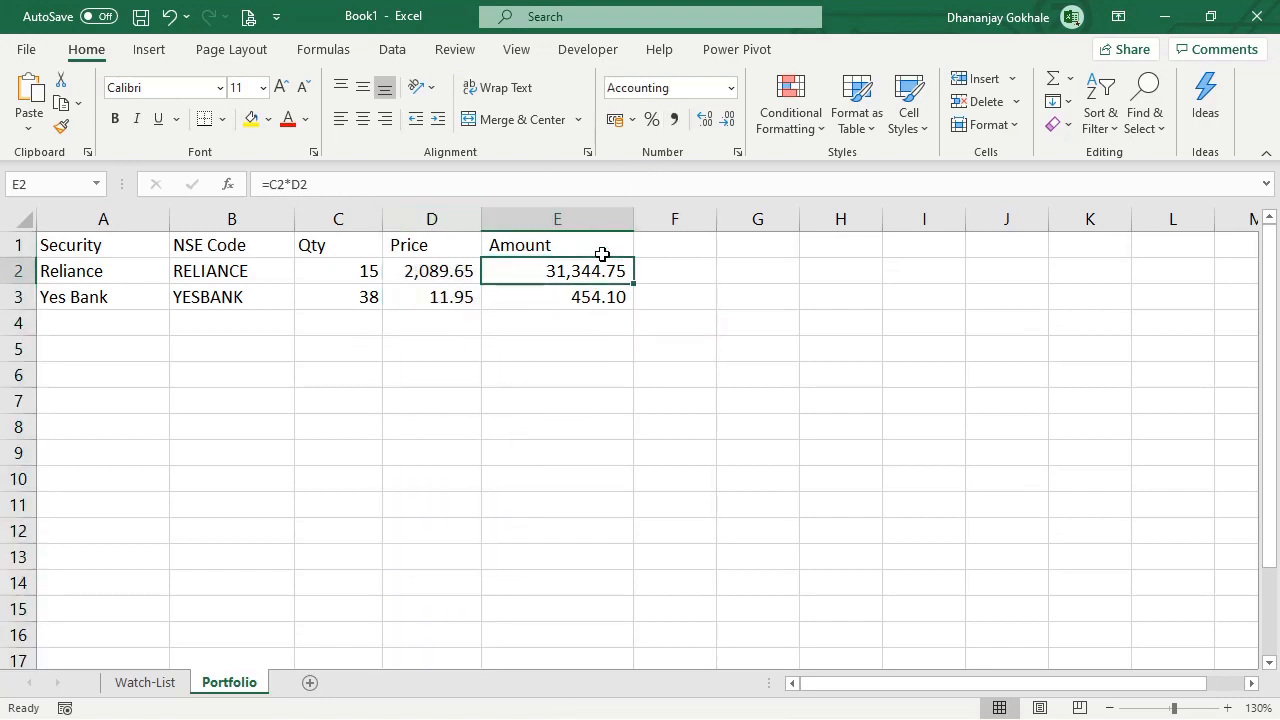
left_click(603, 250)
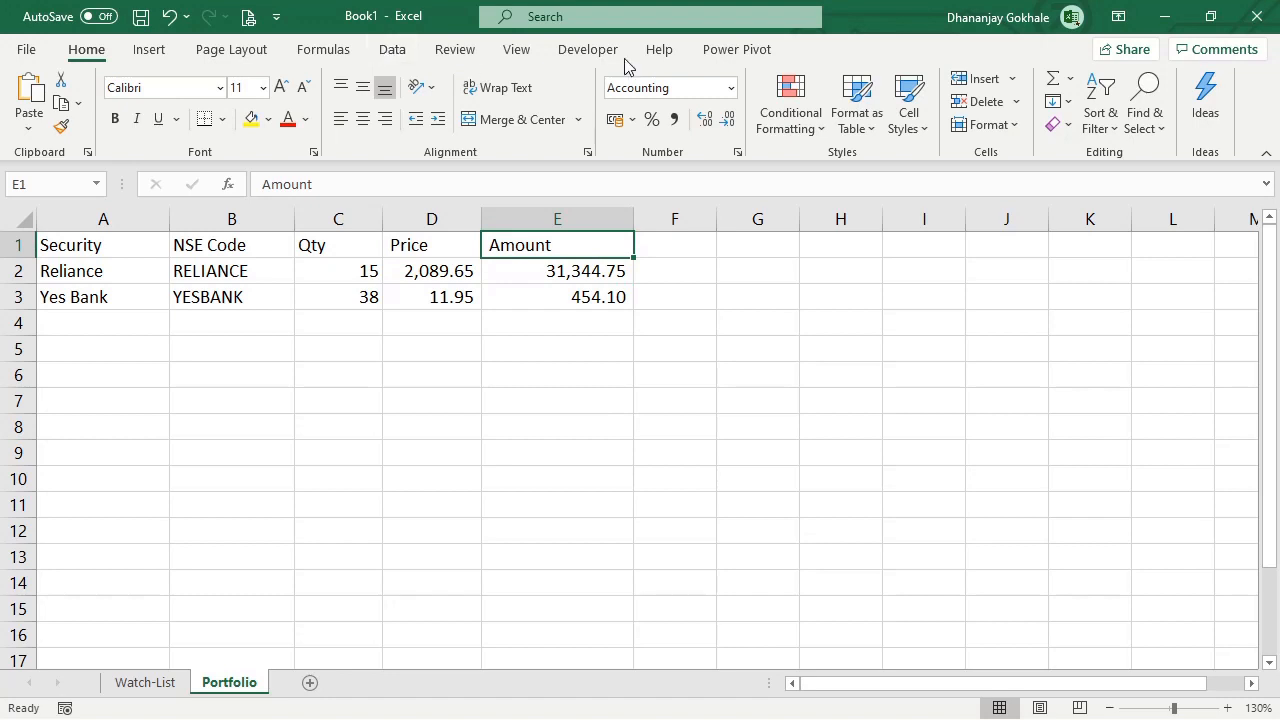
left_click(1120, 16)
left_click(1095, 130)
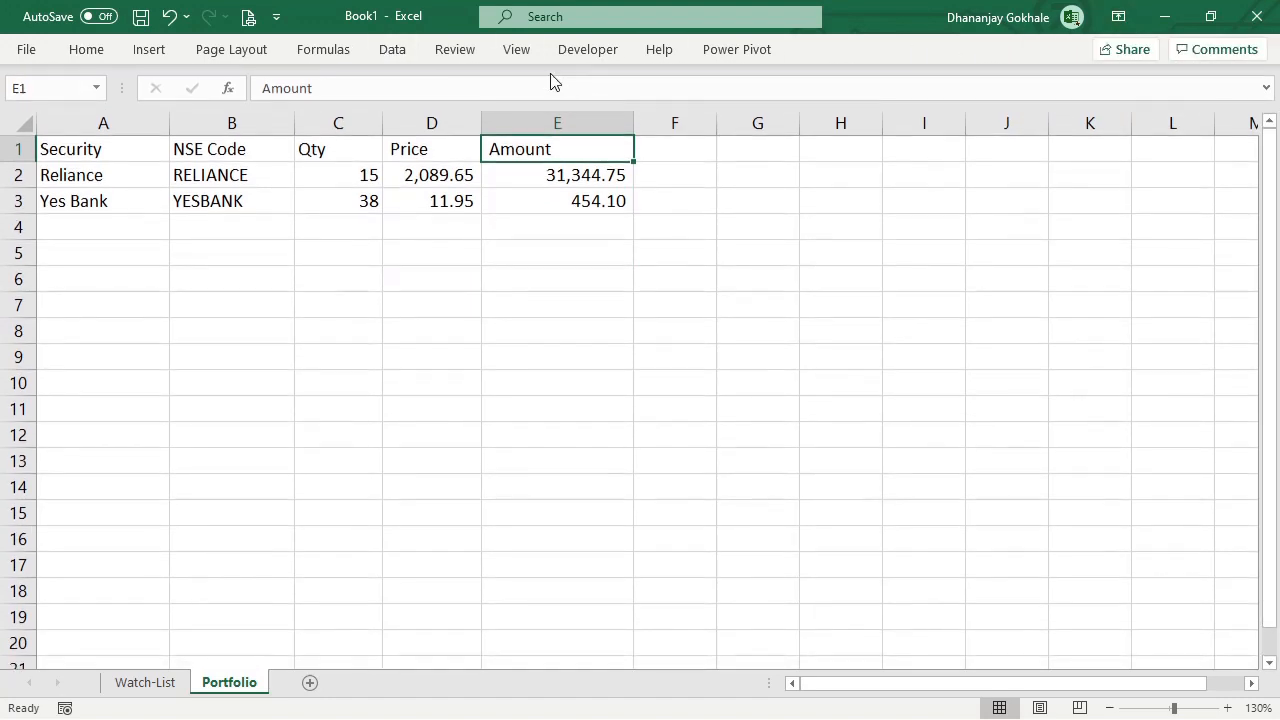
left_click(1120, 16)
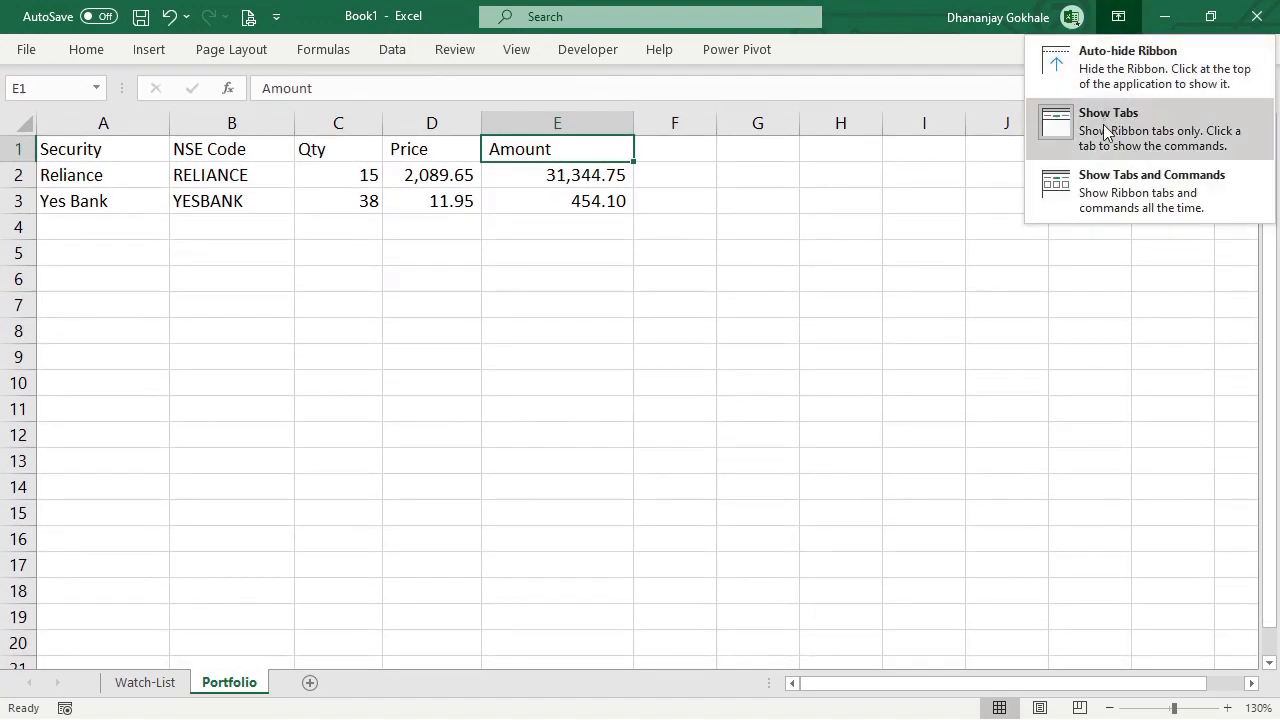
left_click(1110, 176)
Step: Refresh all the workbook's data connections twice to update the live prices in the portfolio
left_click(393, 50)
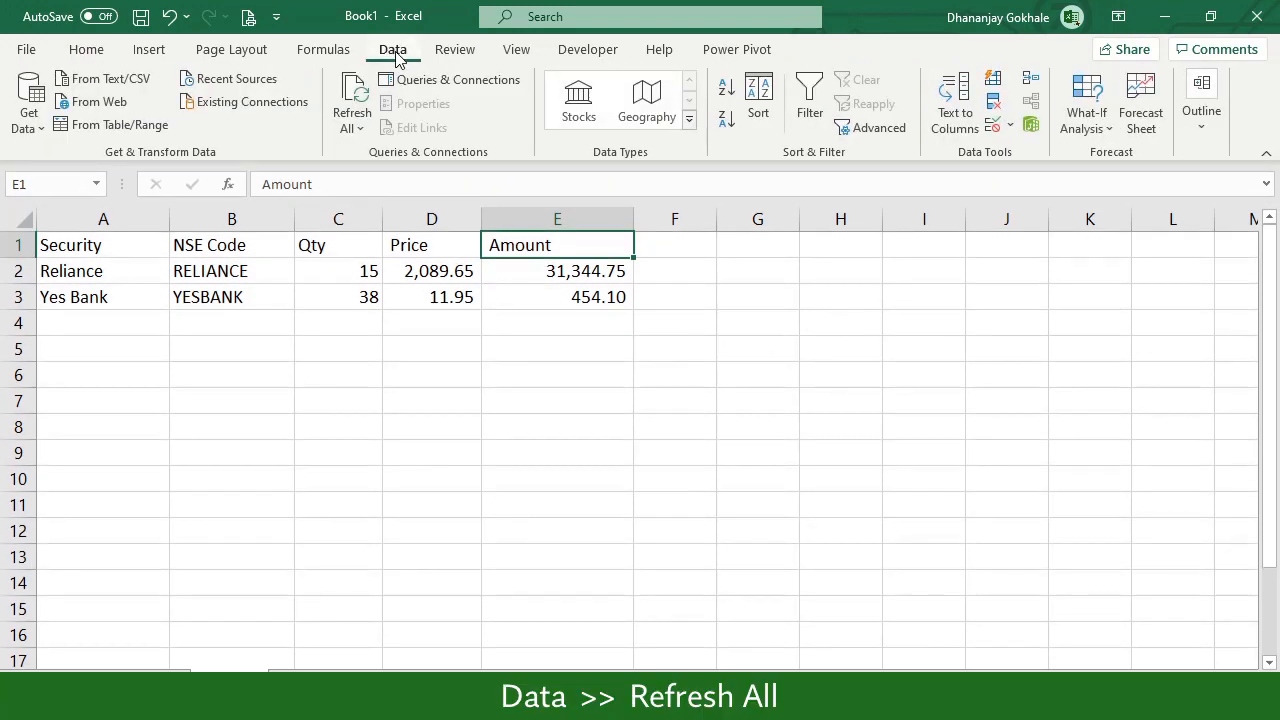
left_click(358, 87)
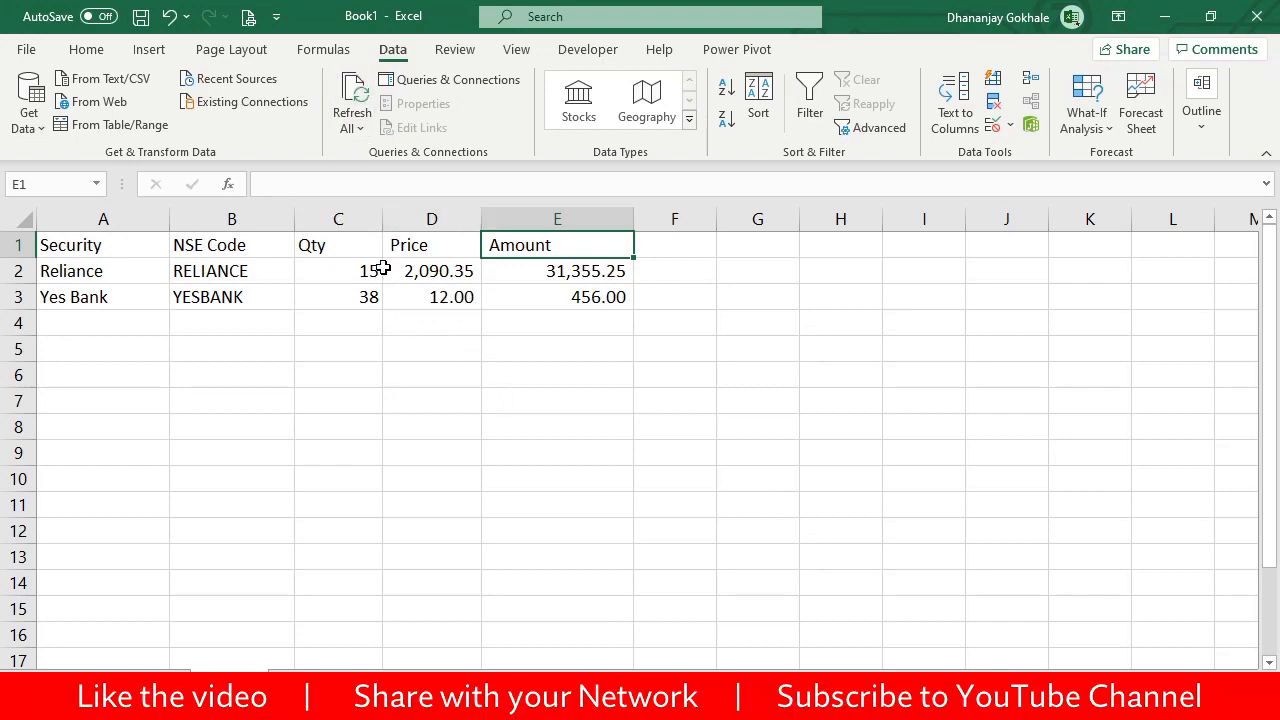
left_click(358, 90)
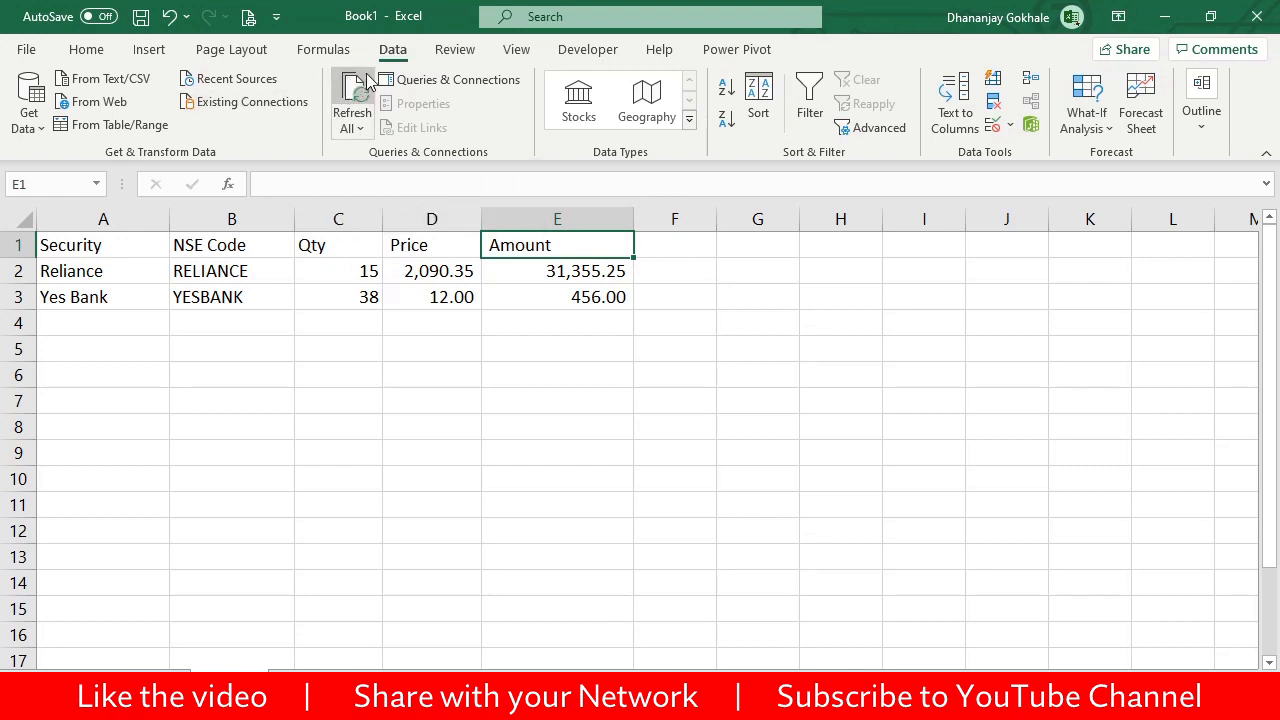